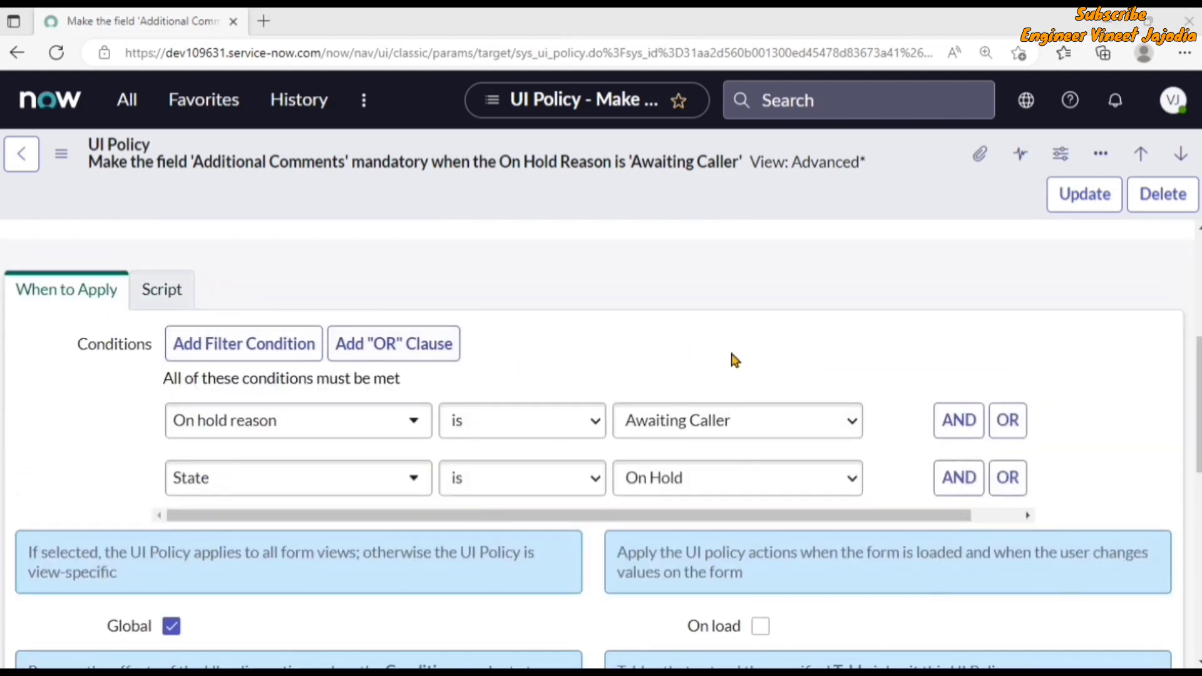
Review the UI policy's table, conditions, related actions and its Global, Reverse if false, On load and Inherit options.
scroll(730, 357, "down", 2)
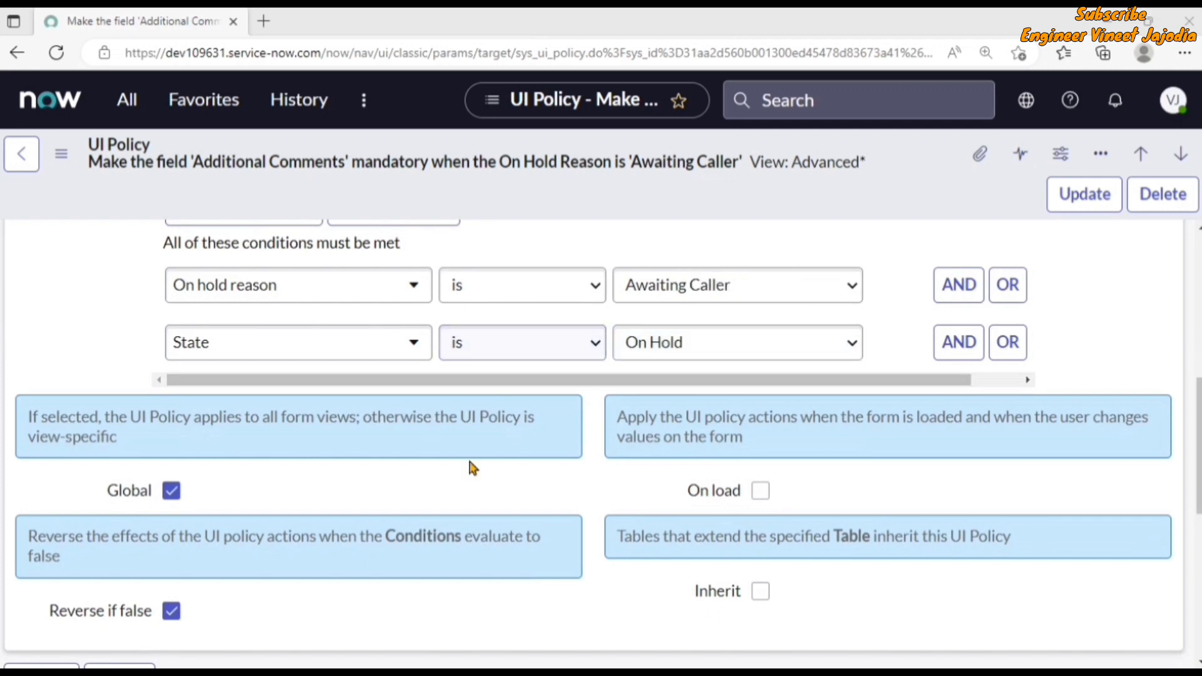
scroll(400, 478, "down", 7)
scroll(507, 527, "up", 10)
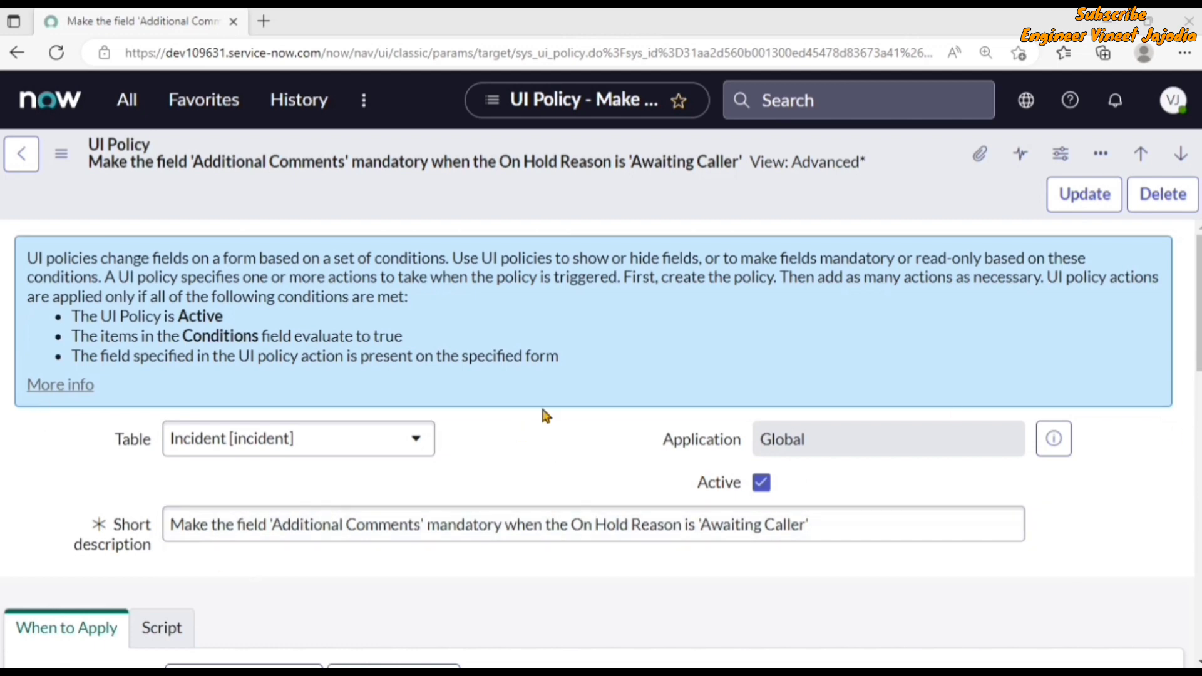
scroll(523, 341, "down", 6)
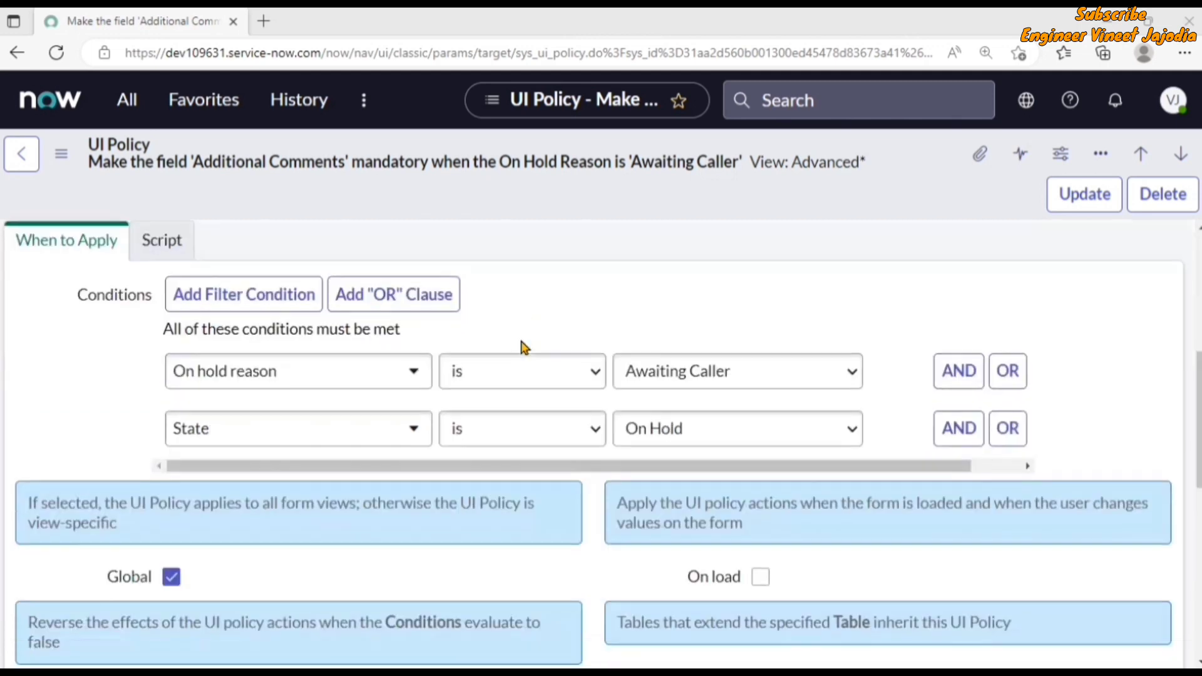
scroll(514, 345, "up", 1)
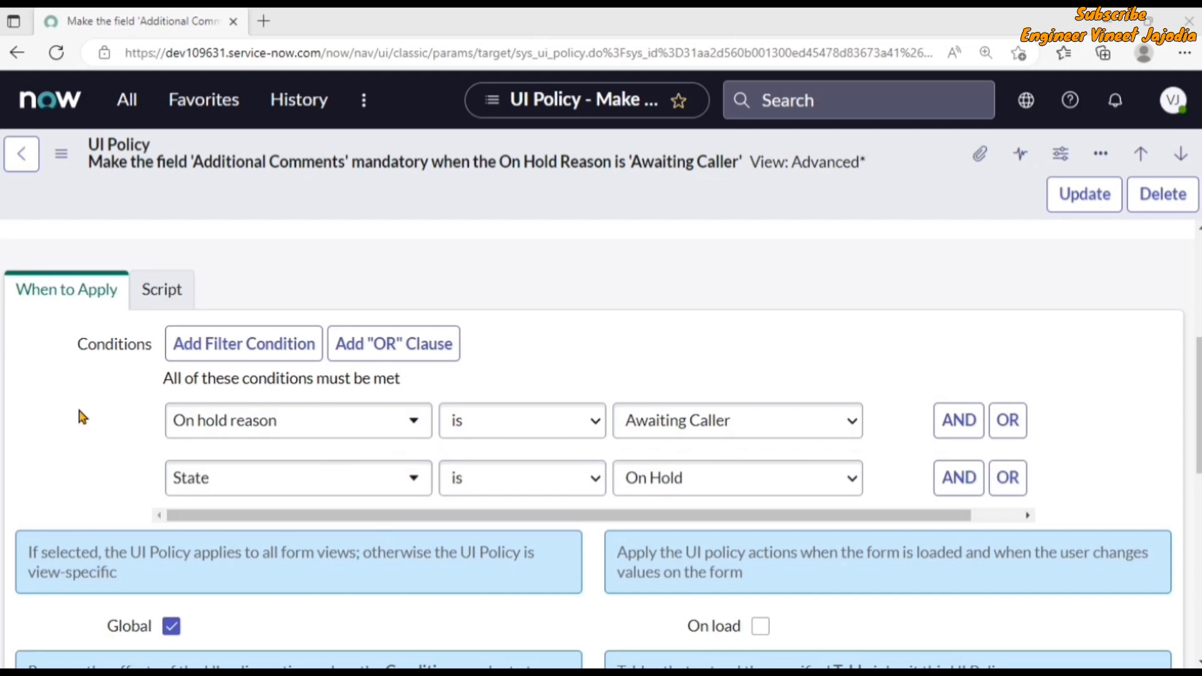
scroll(91, 363, "down", 2)
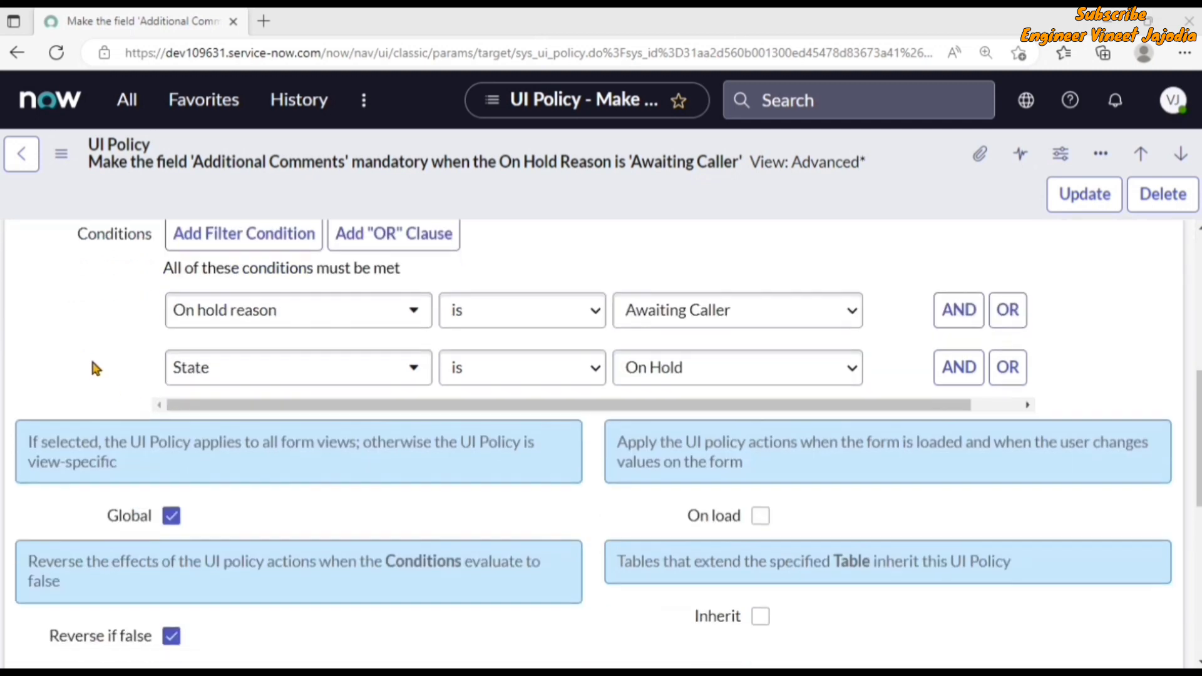
scroll(92, 368, "down", 1)
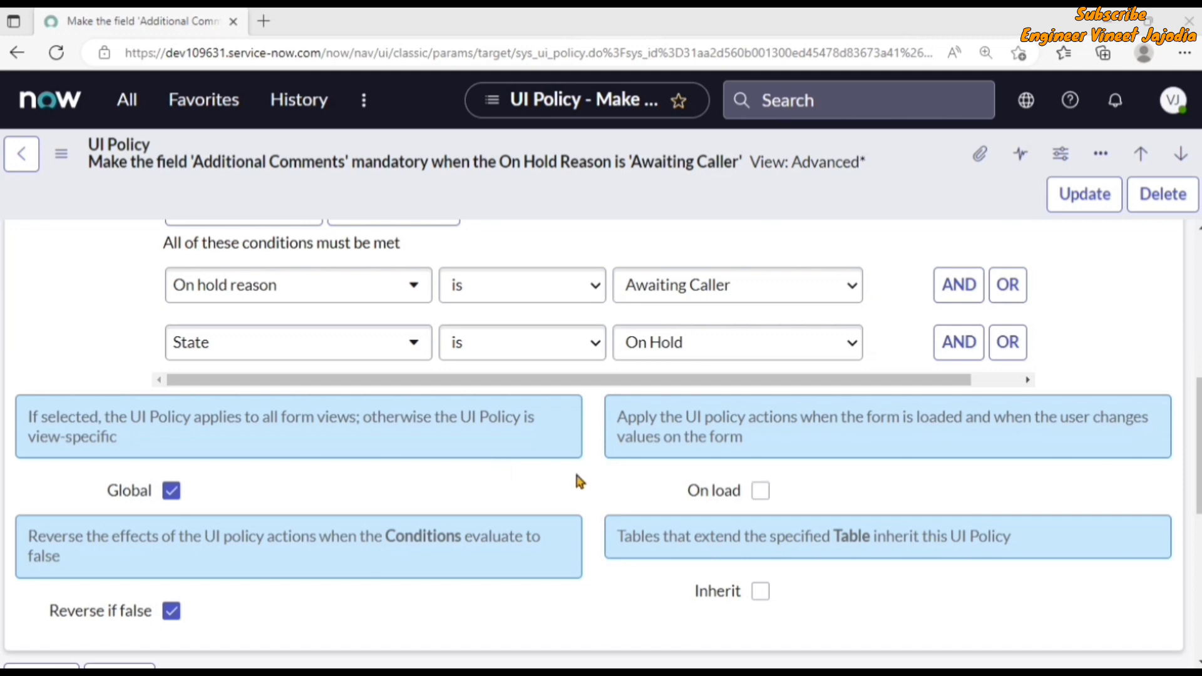
mouse_move(706, 503)
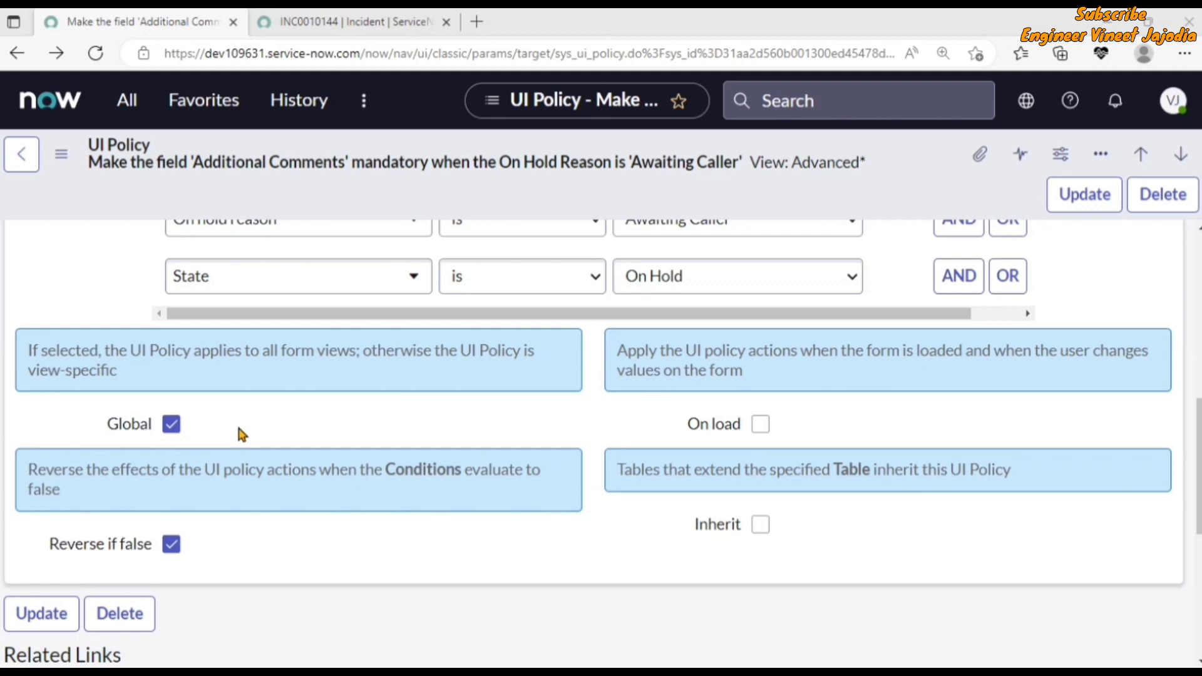
Go to the open incident record and look through the form views available for it.
left_click(333, 23)
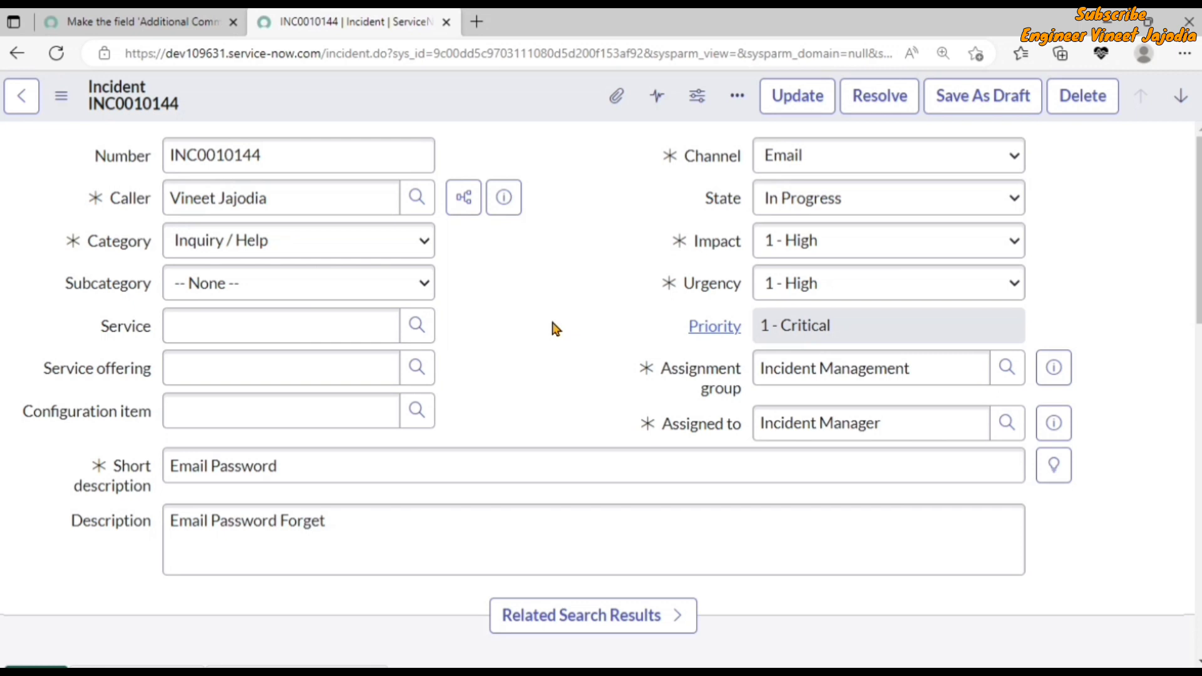
left_click(61, 96)
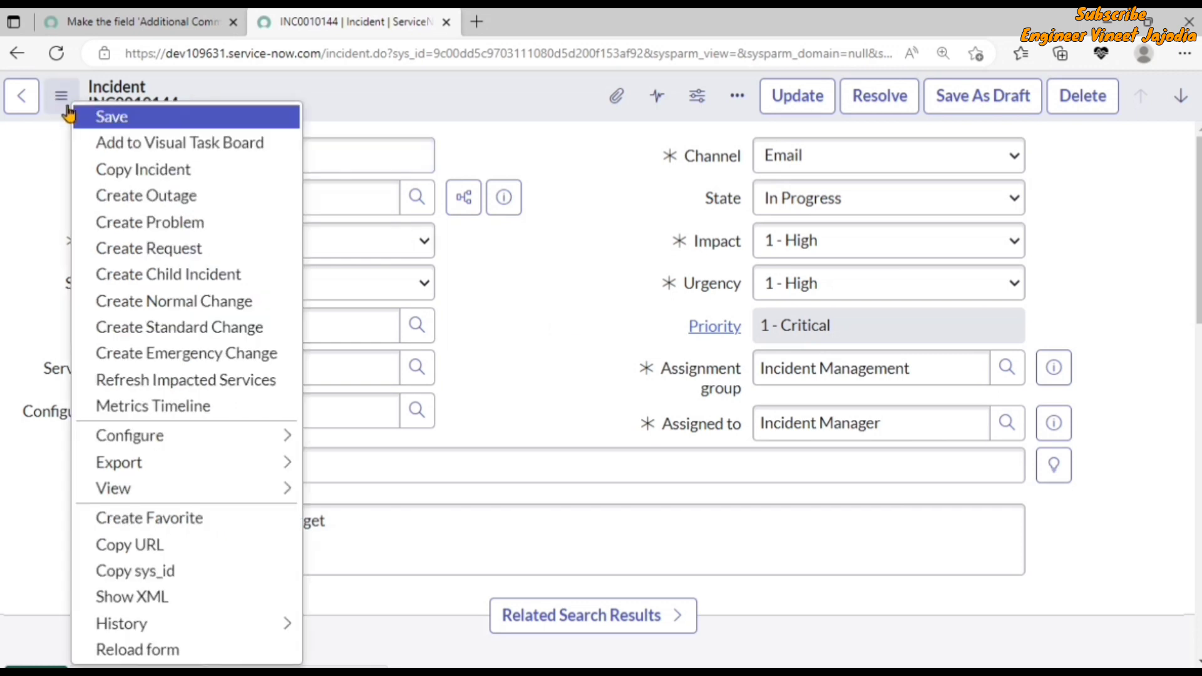
mouse_move(145, 494)
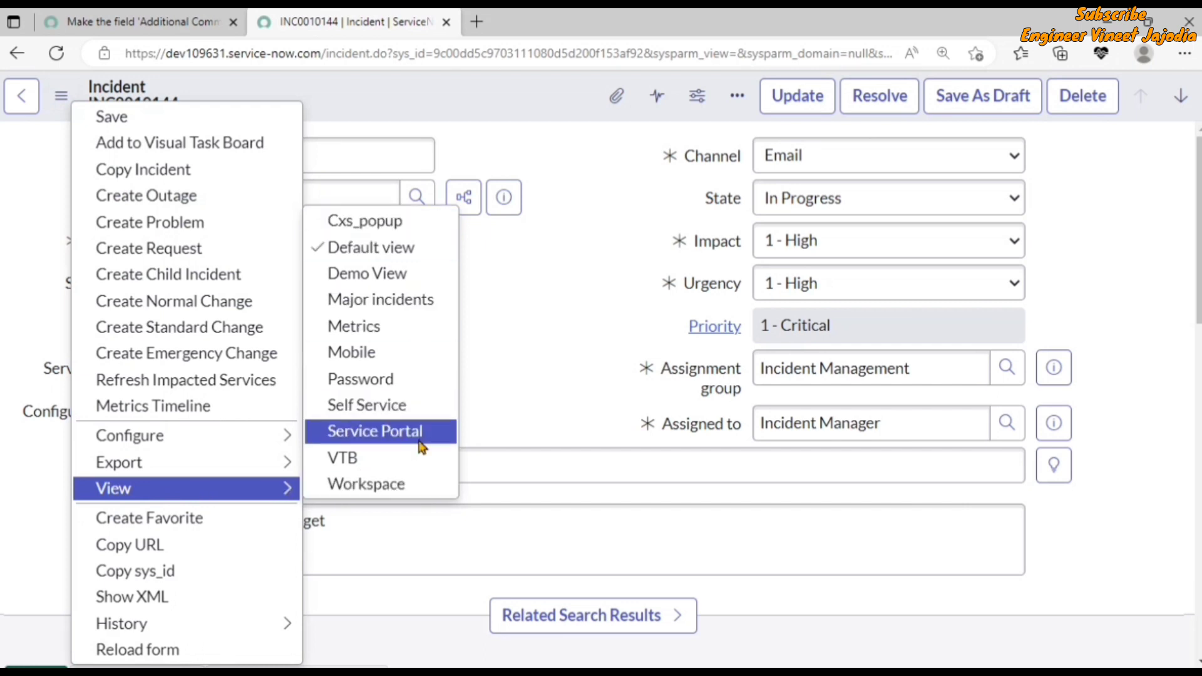
left_click(534, 333)
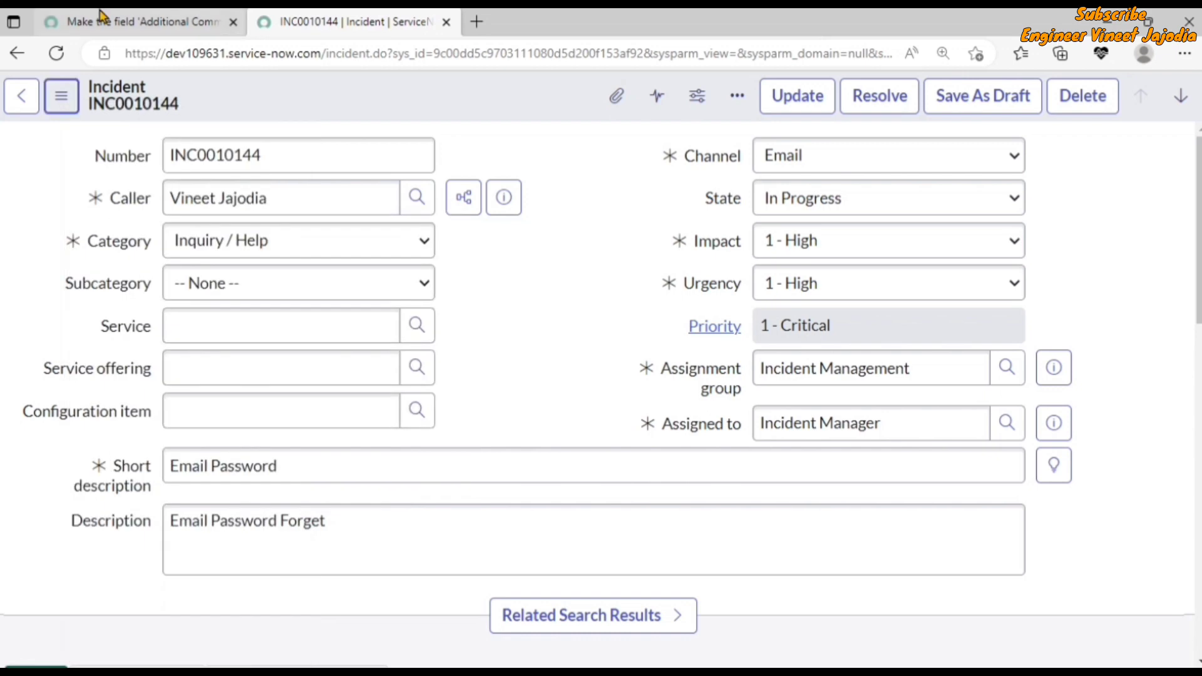
left_click(100, 14)
left_click(288, 25)
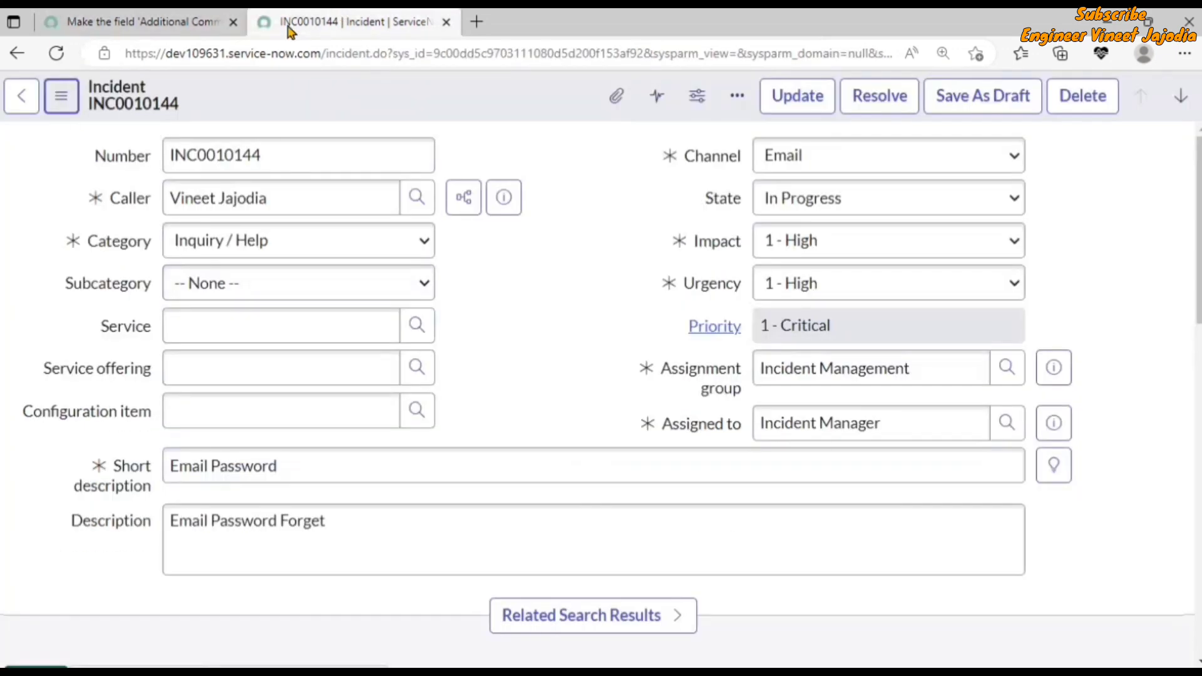
left_click(60, 96)
mouse_move(219, 490)
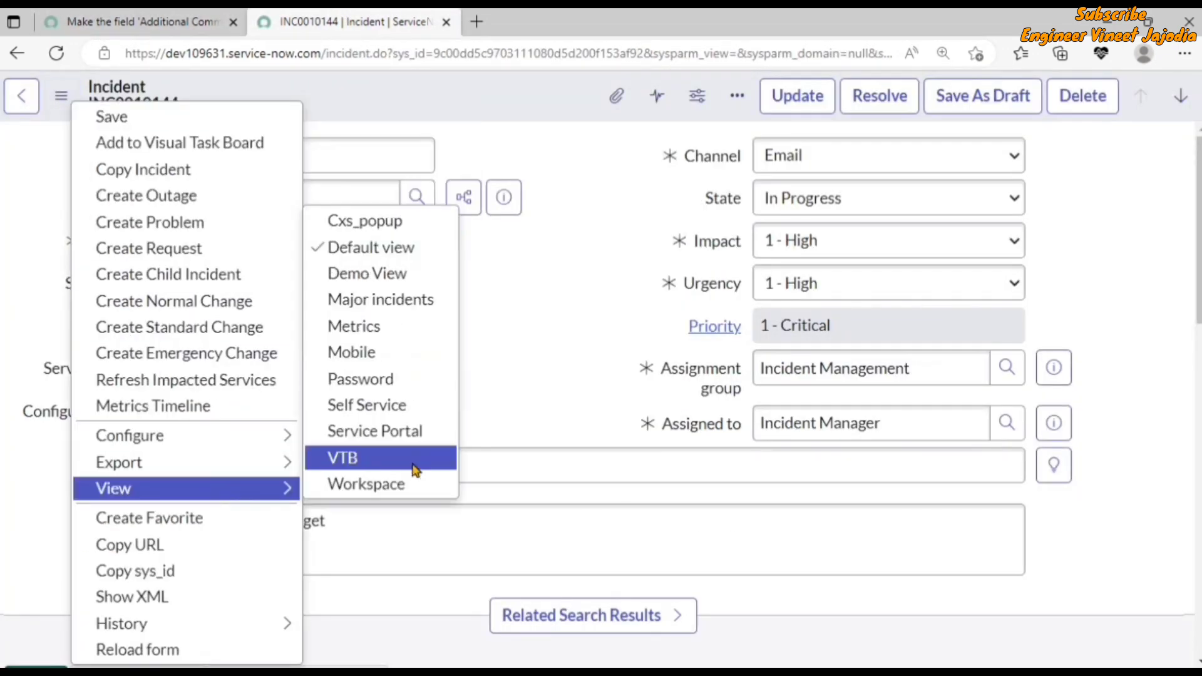
Return to the UI policy record and look over its general details, configuration options and conditions.
left_click(175, 24)
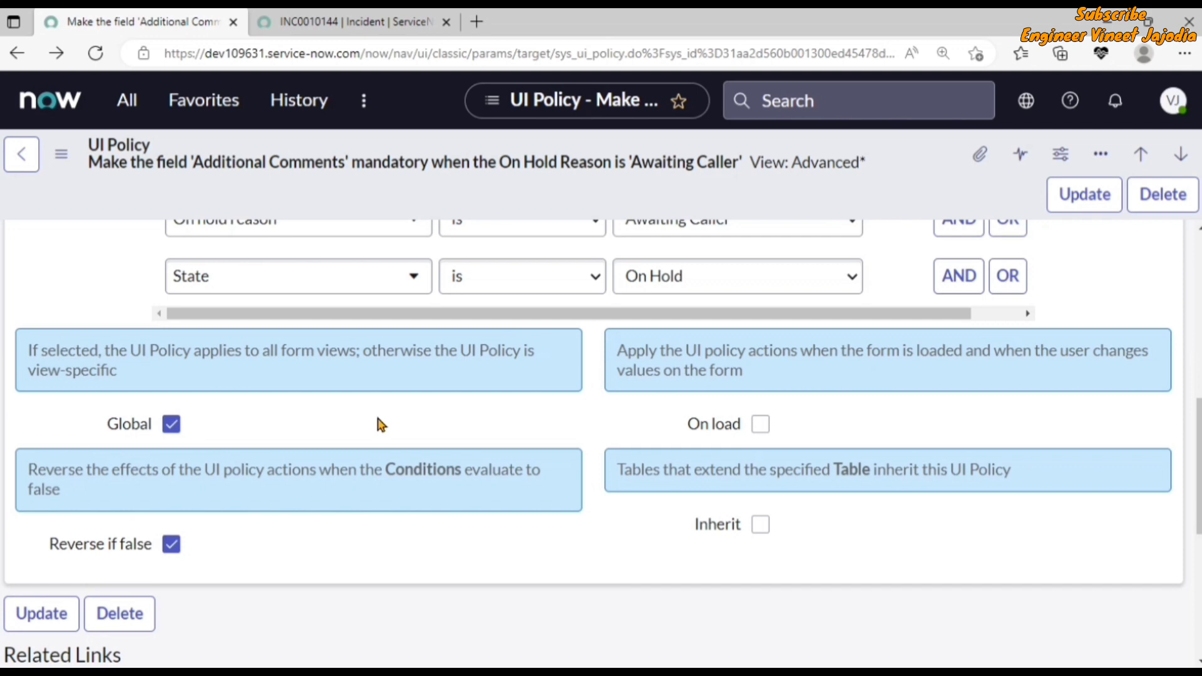
scroll(381, 423, "up", 3)
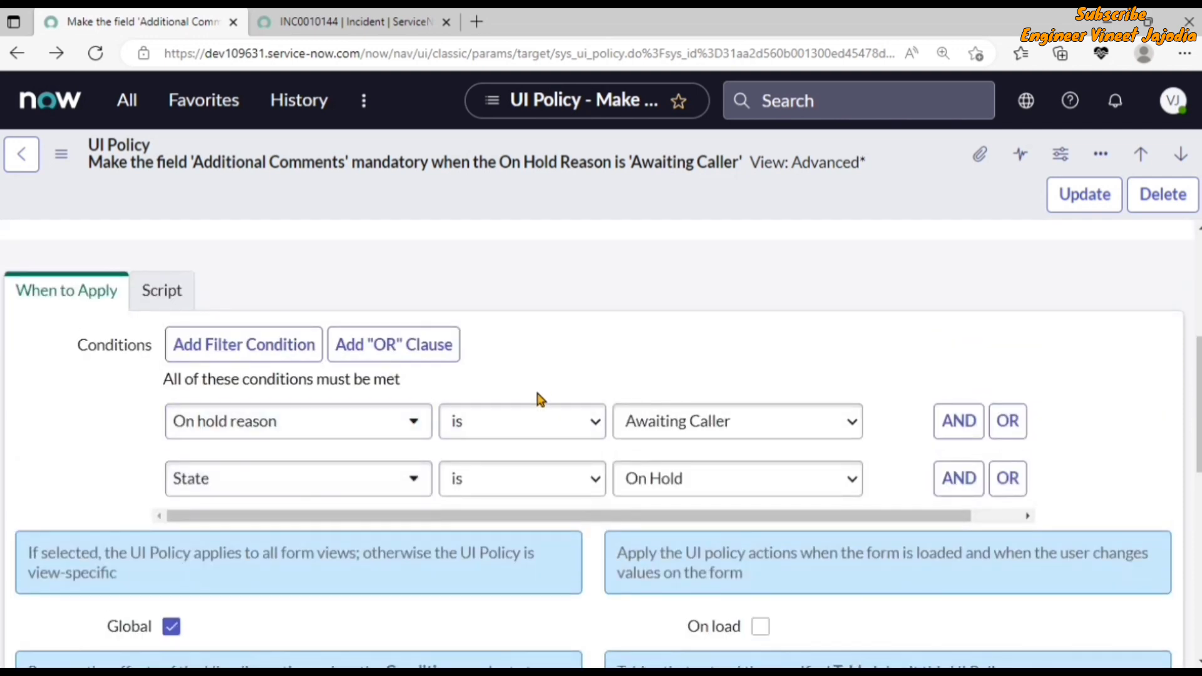
scroll(537, 388, "up", 5)
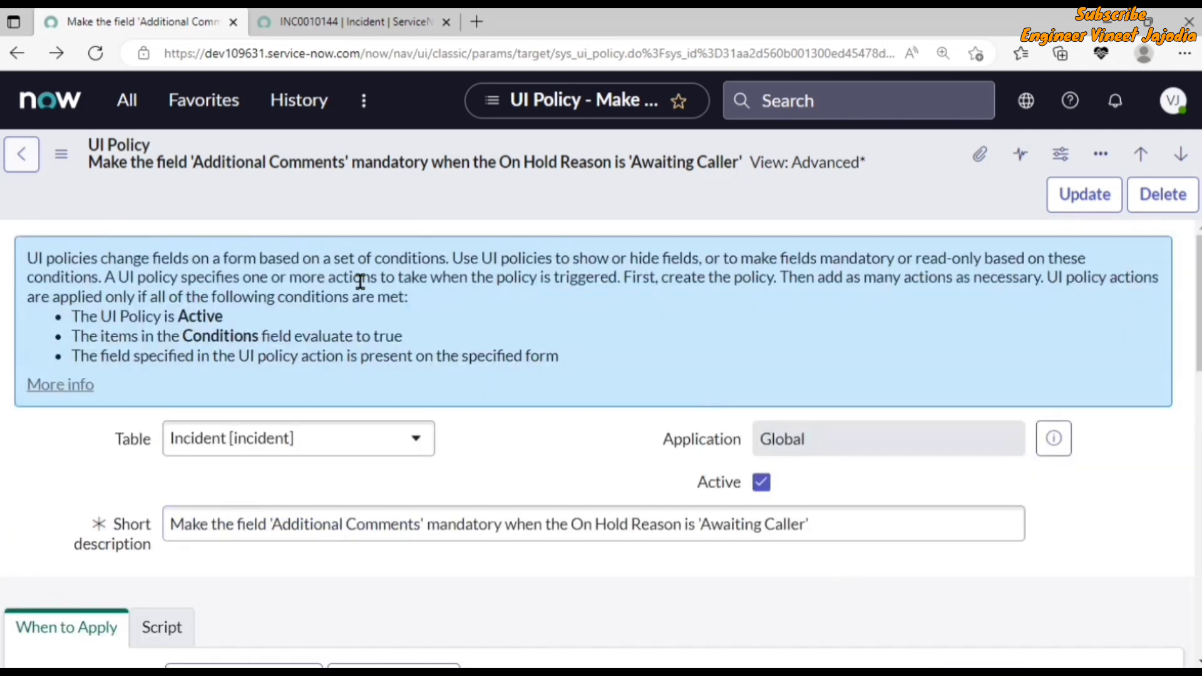
left_click(60, 161)
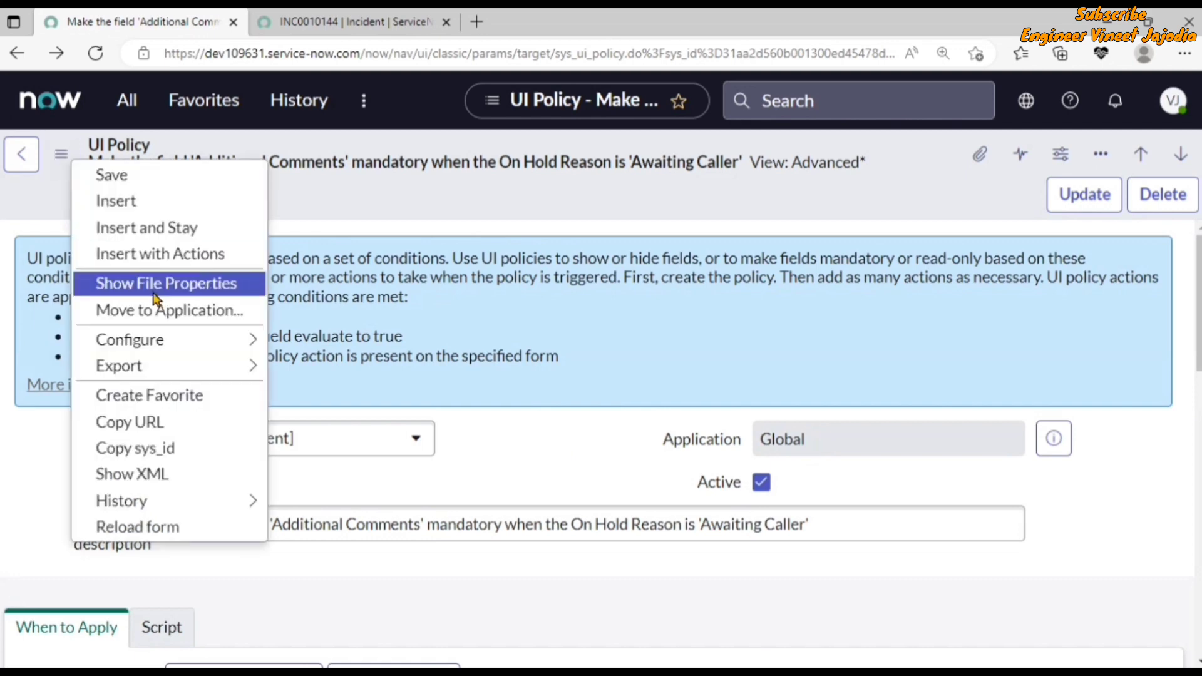
mouse_move(119, 342)
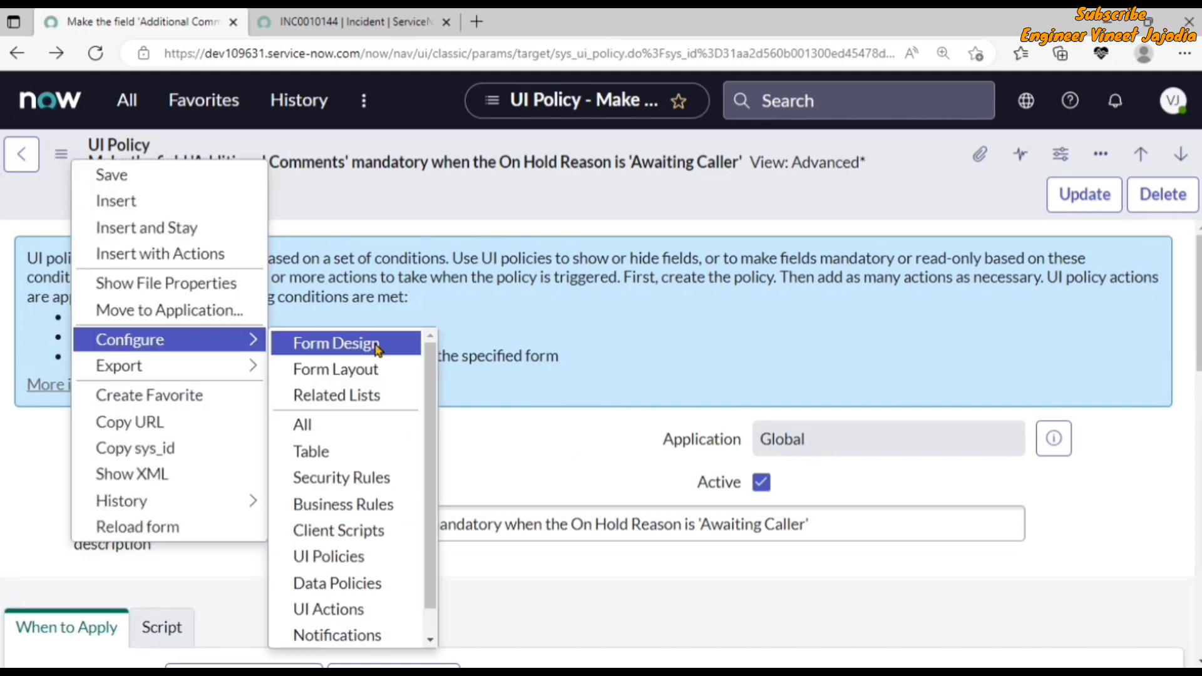
left_click(560, 456)
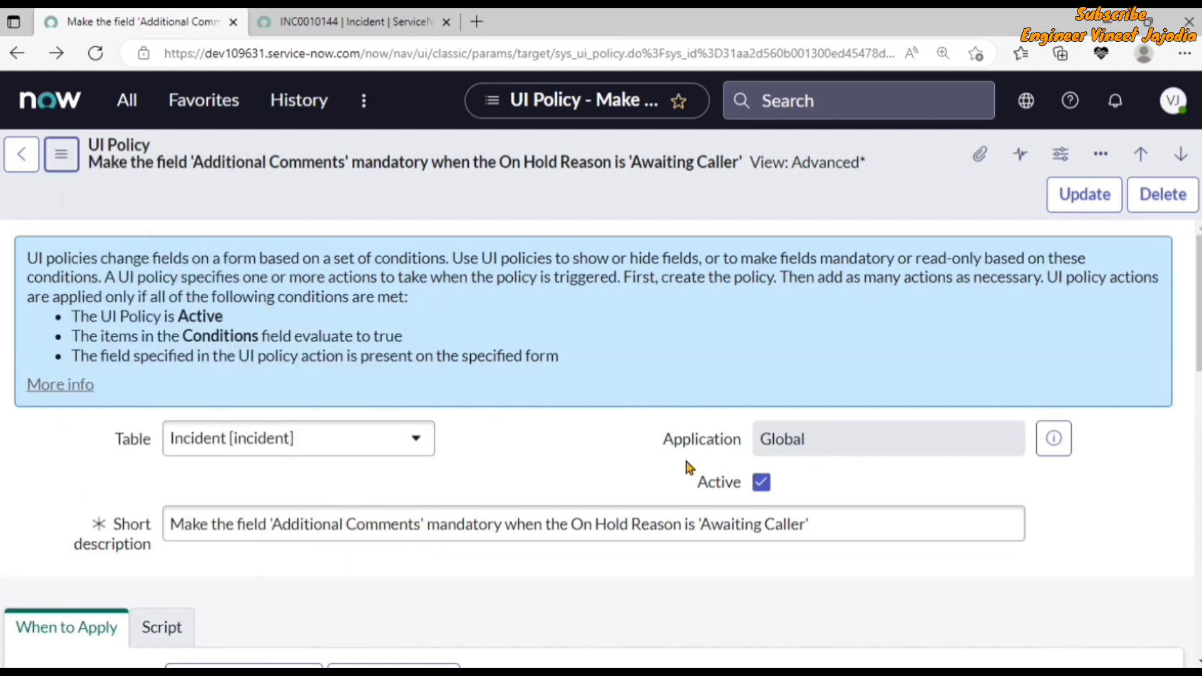
scroll(684, 470, "down", 2)
scroll(738, 534, "down", 2)
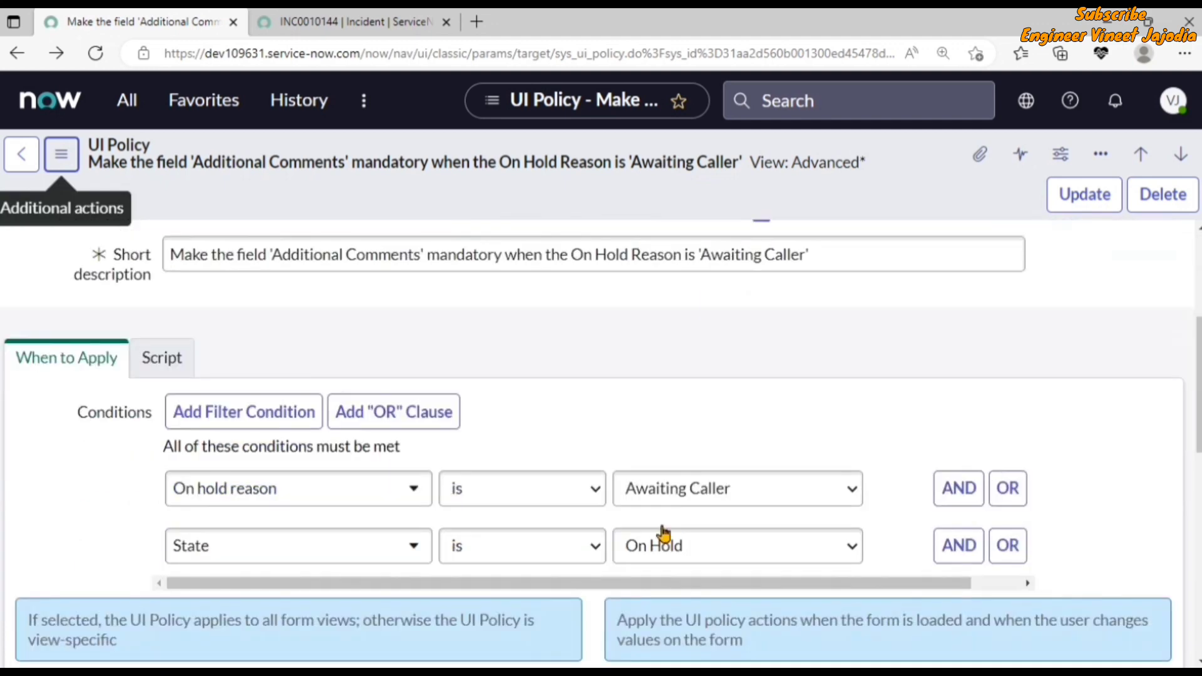
Check the incident's list of form views again, and compare it with the policy's Global option.
left_click(61, 95)
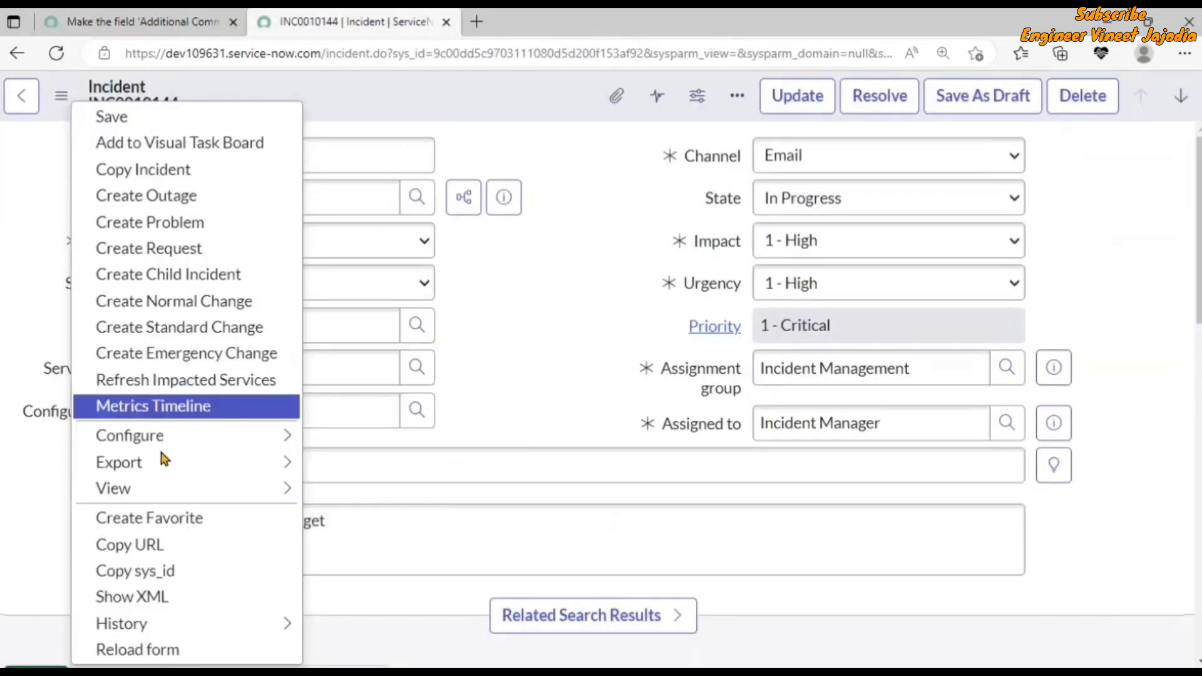
mouse_move(182, 491)
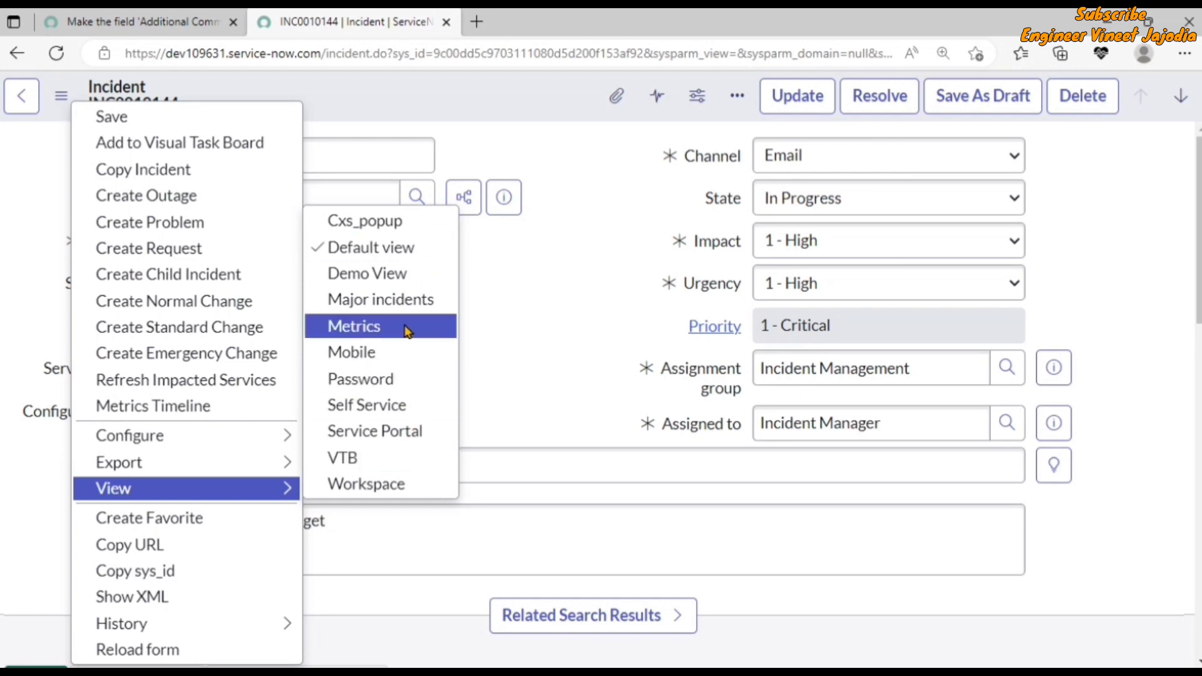
left_click(52, 14)
scroll(218, 556, "down", 4)
scroll(188, 338, "down", 2)
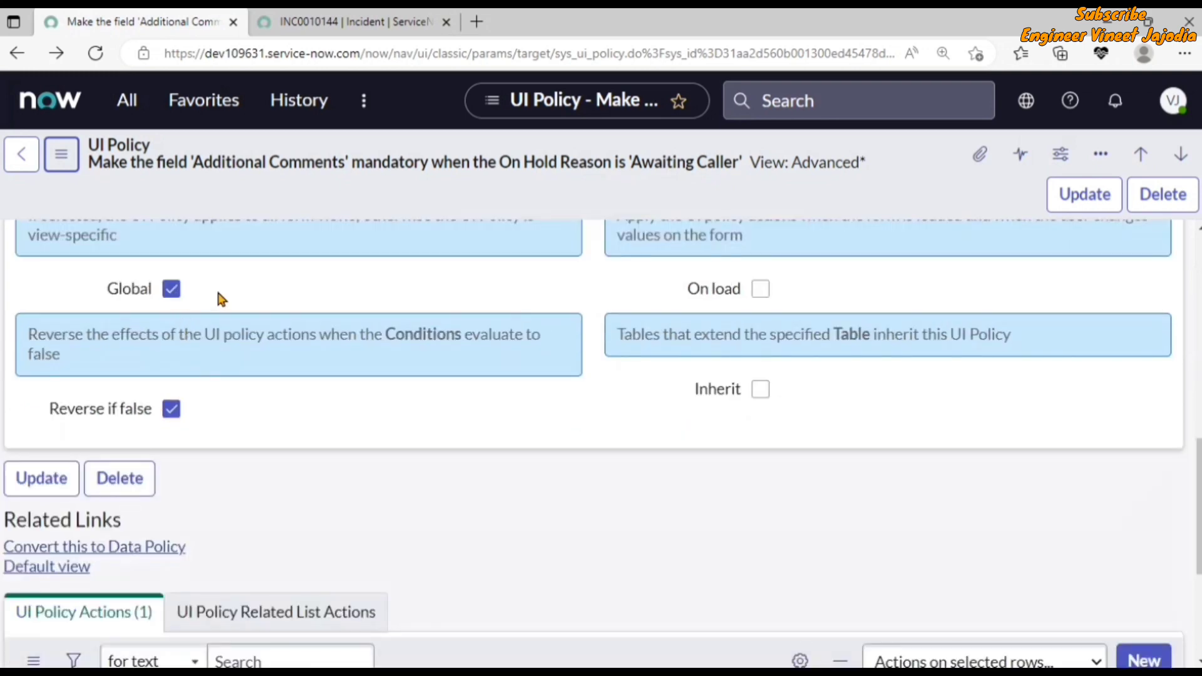
Examine the policy's conditions, its Global and Reverse if false options, and the Mandatory, Visible and Read only settings of its existing action.
scroll(338, 423, "up", 10)
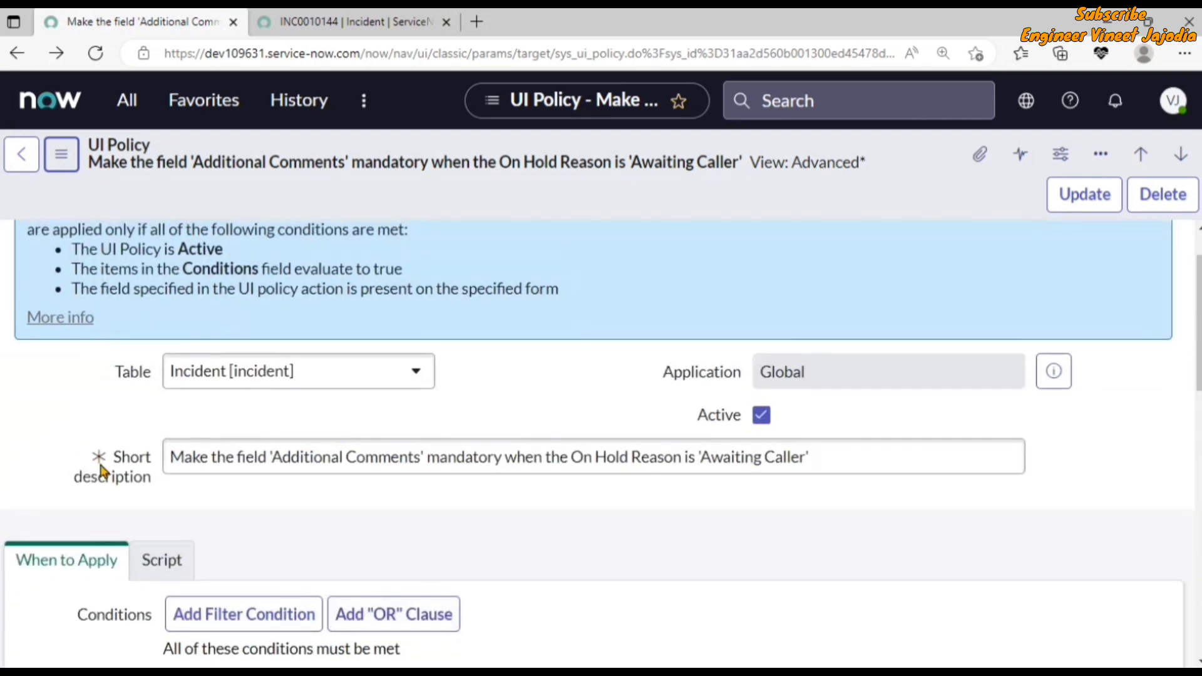
scroll(57, 350, "down", 4)
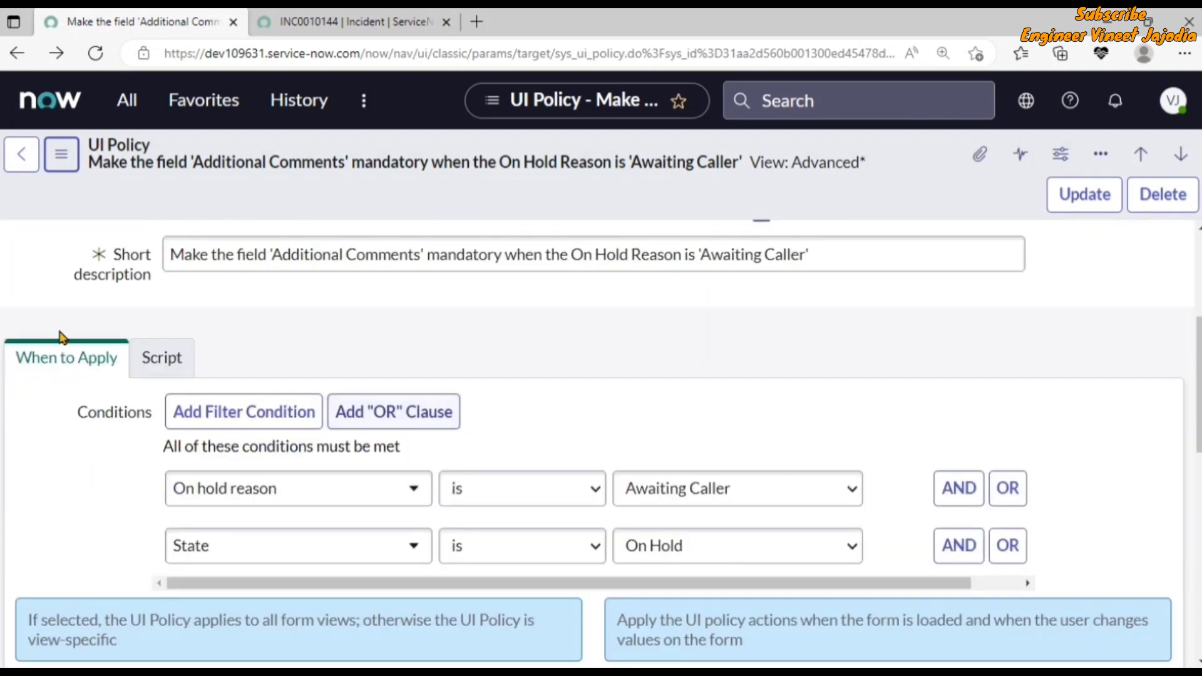
scroll(107, 316, "down", 2)
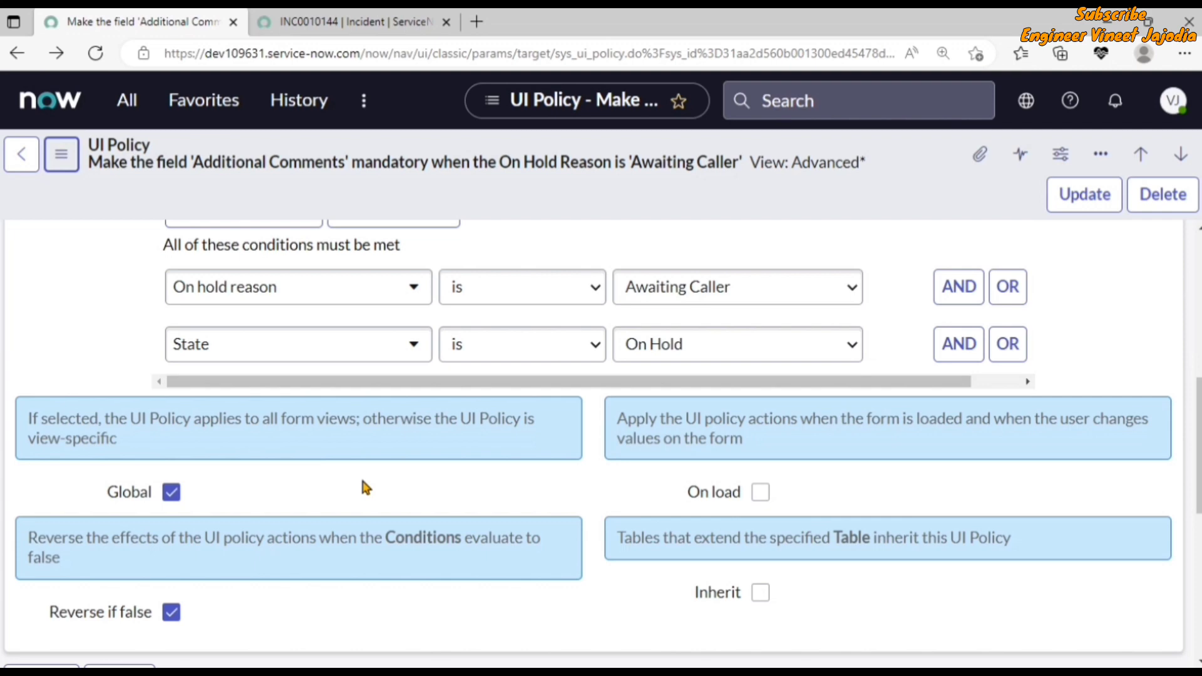
scroll(442, 354, "up", 1)
scroll(407, 429, "down", 2)
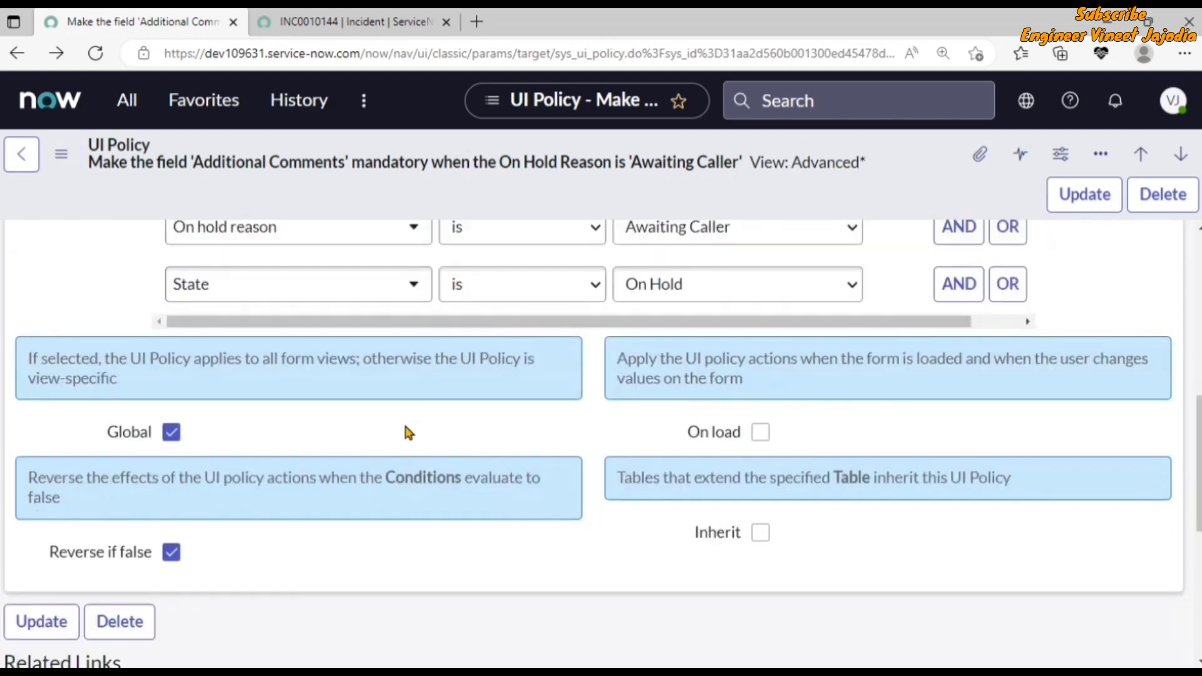
scroll(413, 510, "down", 6)
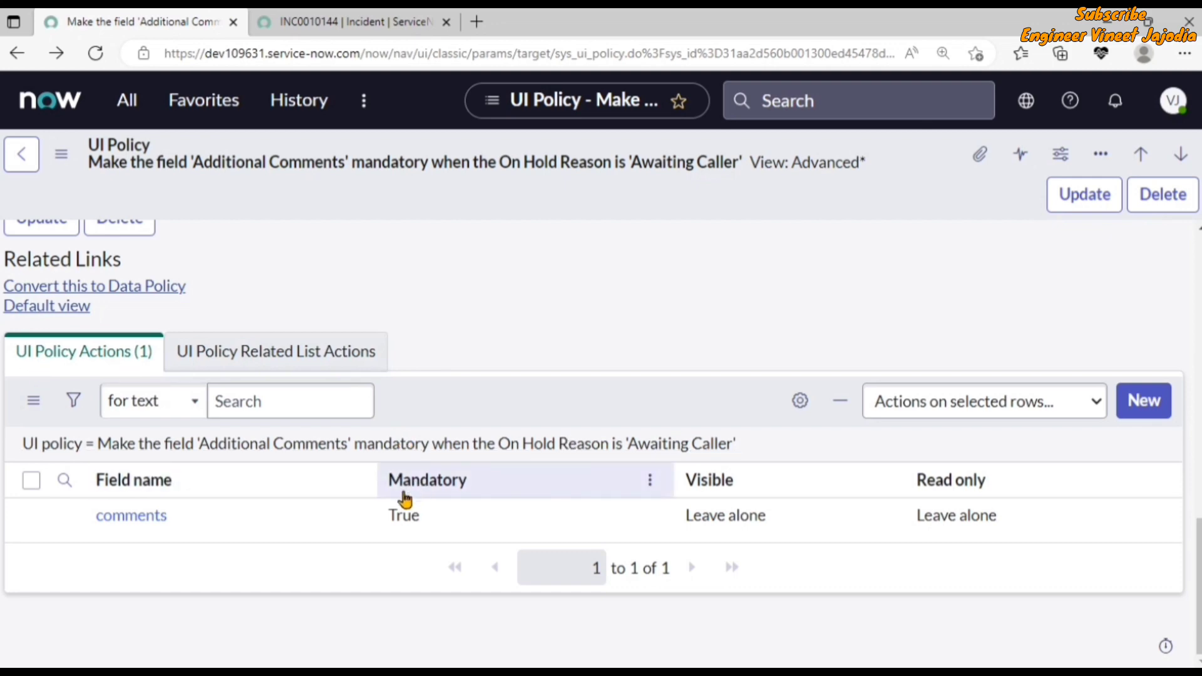
left_click(405, 514)
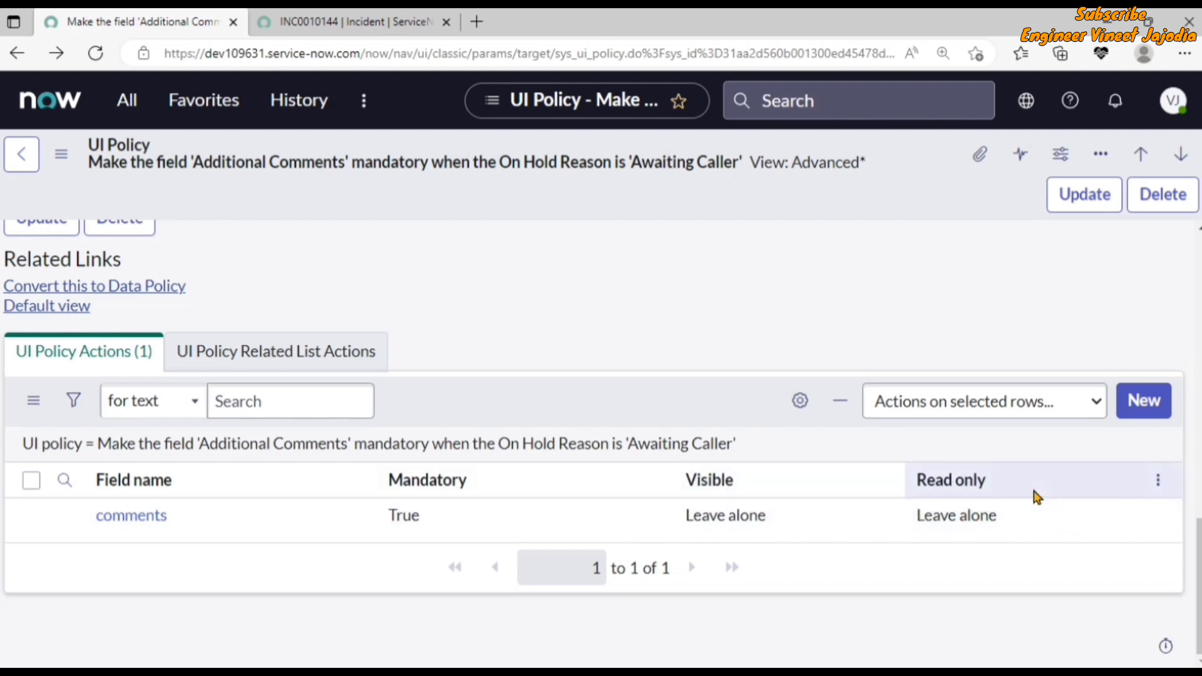
Start a new UI policy action with Category as the field name, and look through the Mandatory options.
left_click(1143, 400)
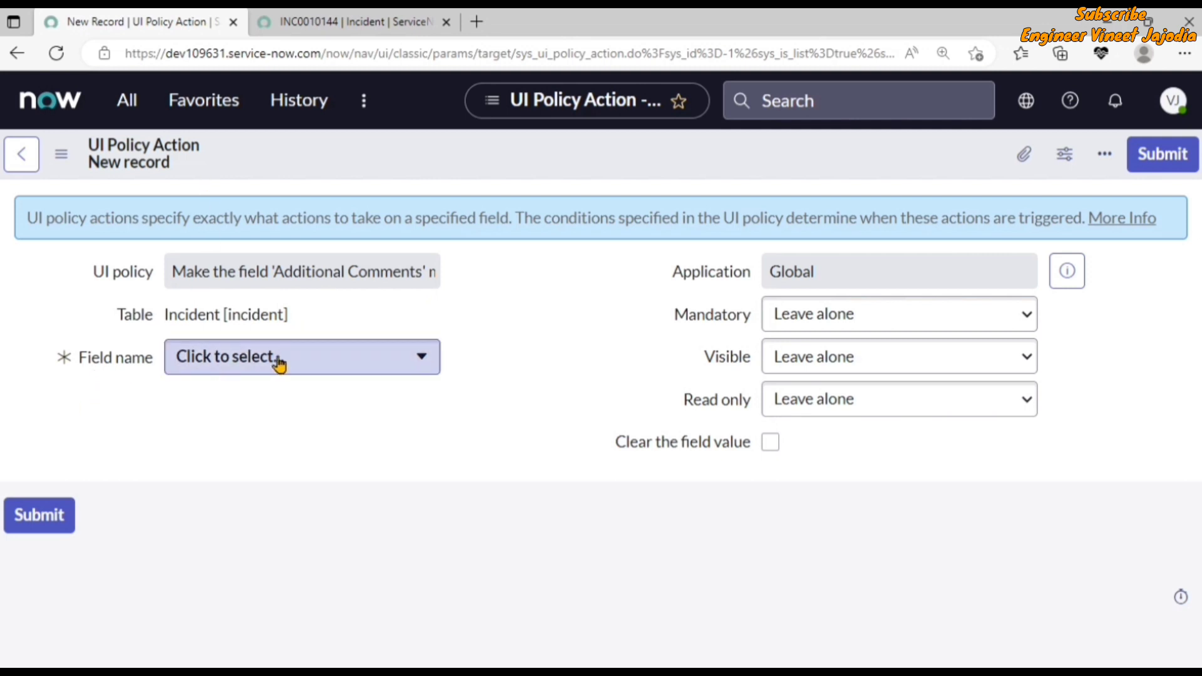
left_click(316, 365)
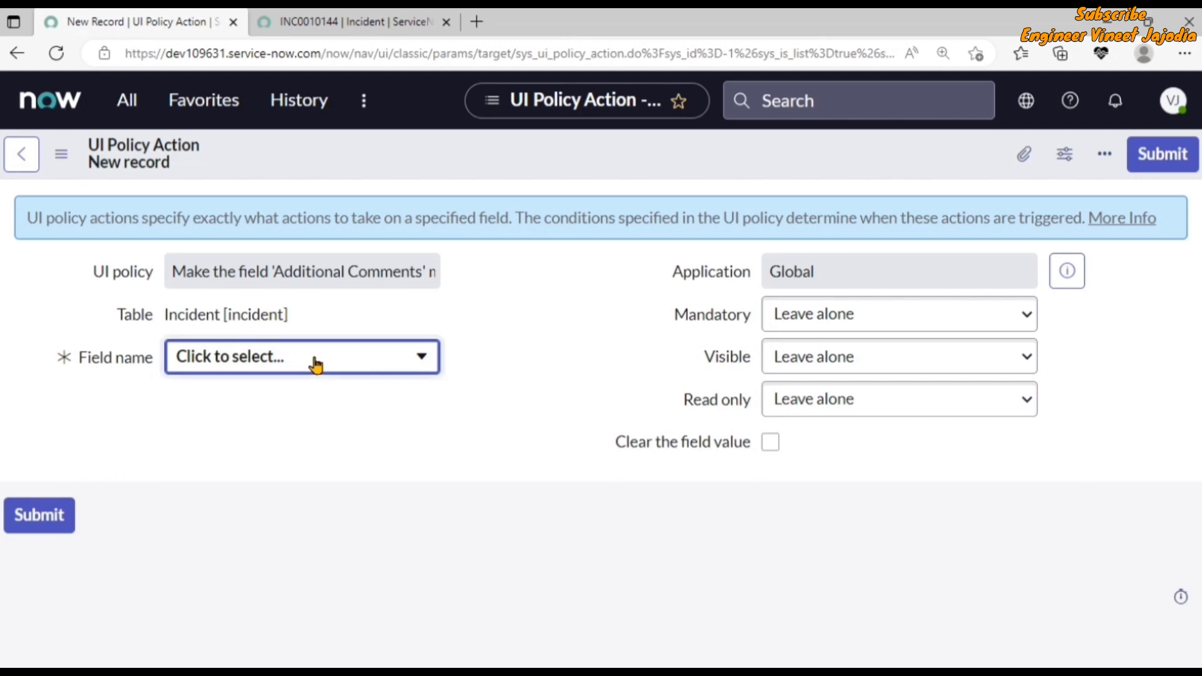
left_click(314, 363)
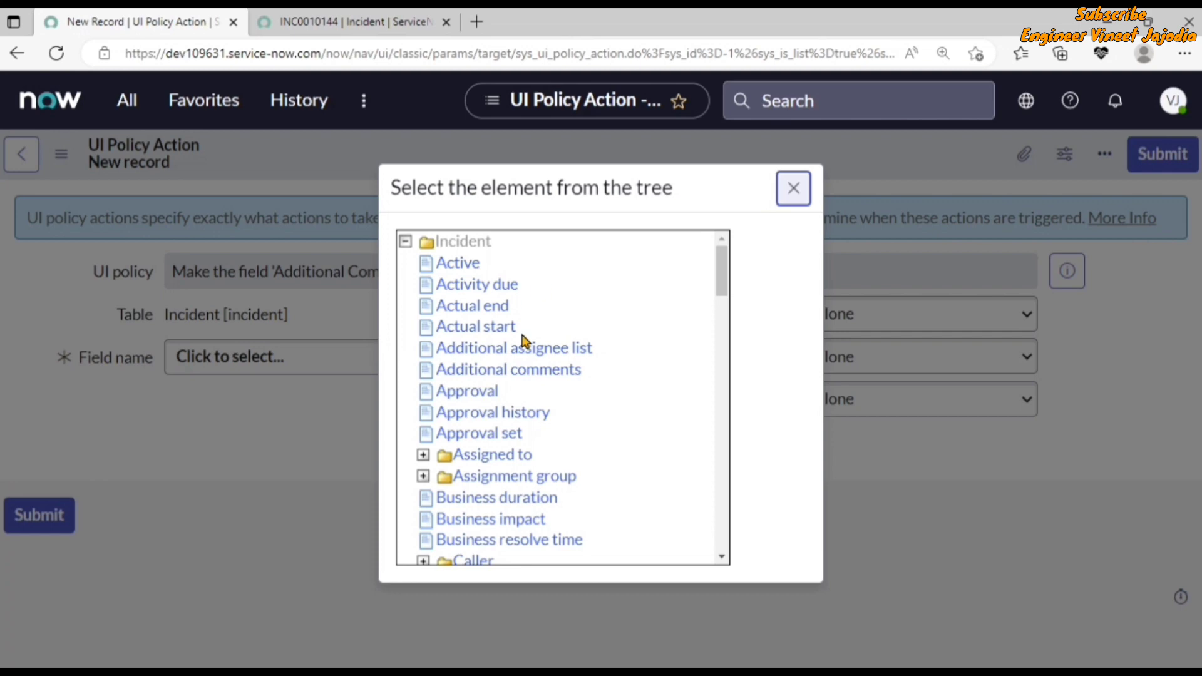
scroll(600, 434, "down", 5)
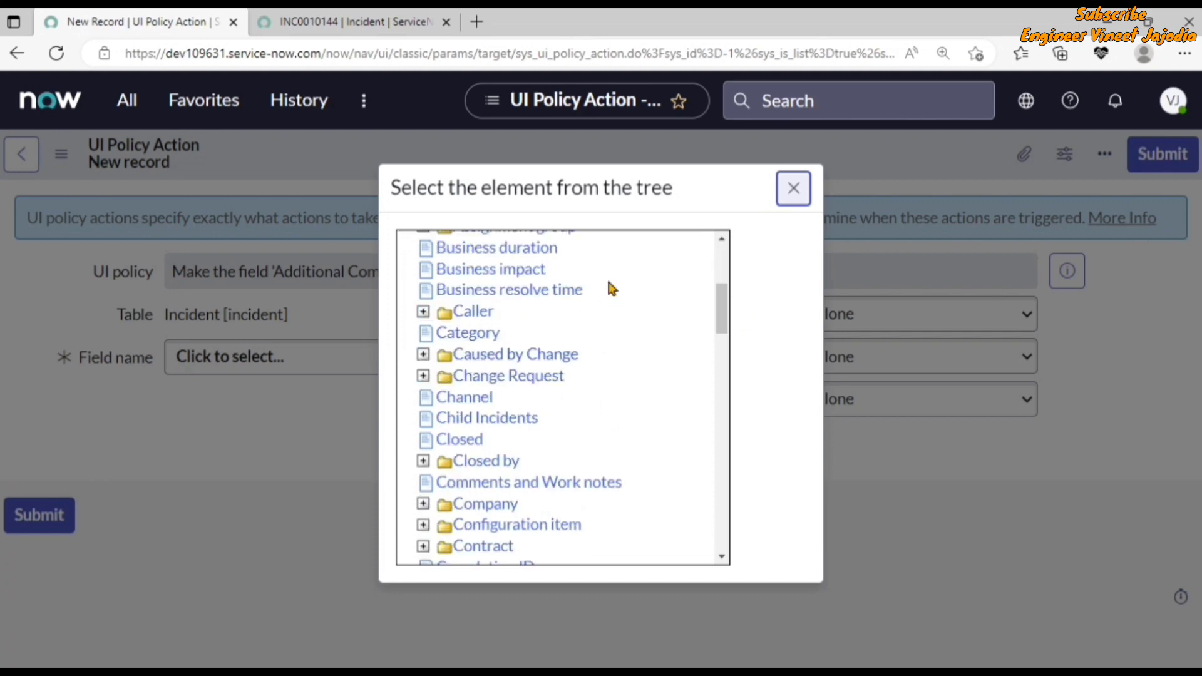
key("Escape")
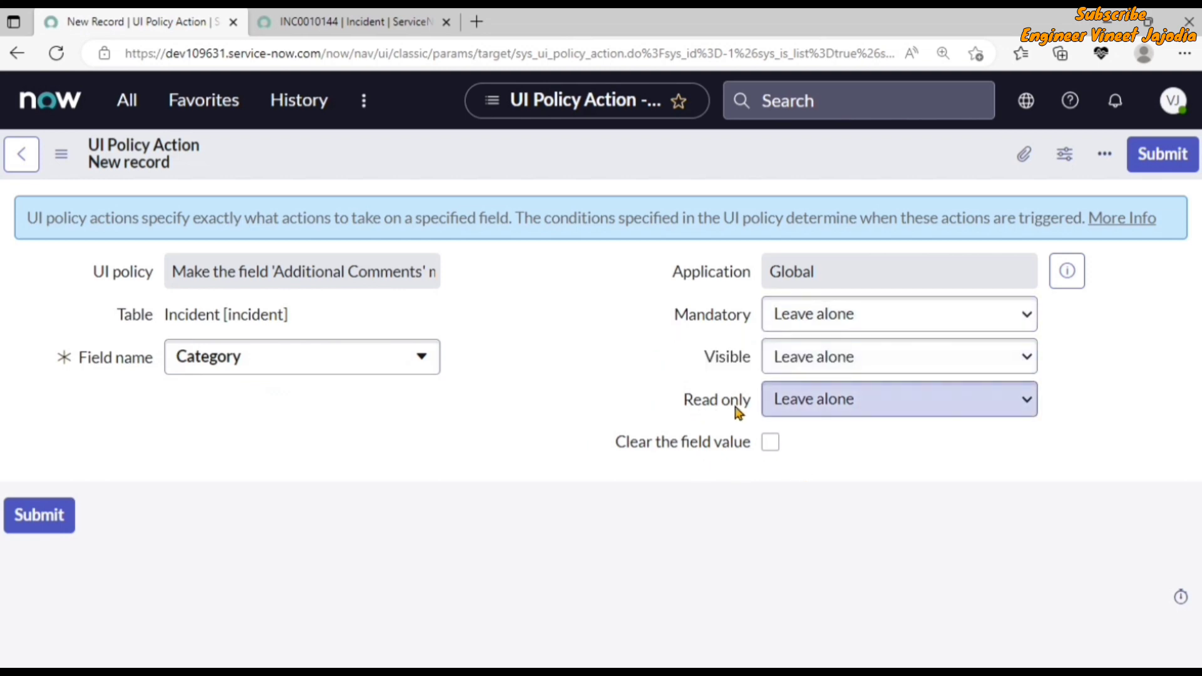
left_click(872, 313)
left_click(876, 428)
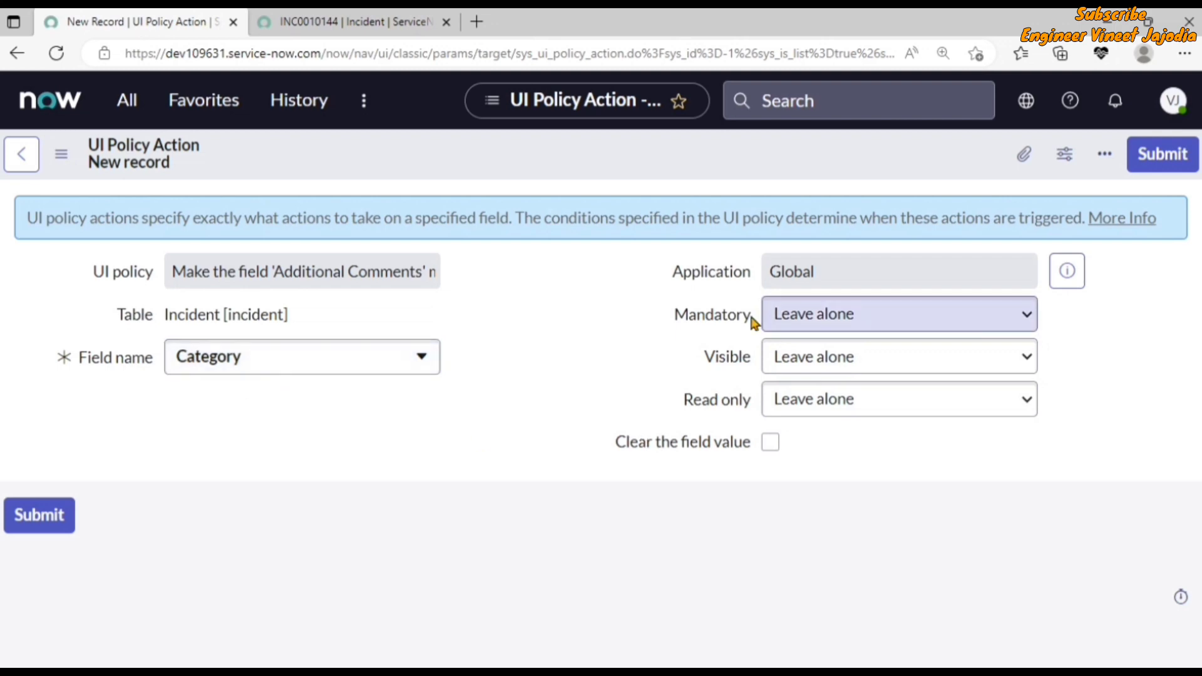
Try the Mandatory setting of the new Category action as True and as False.
left_click(836, 315)
left_click(834, 369)
left_click(554, 351)
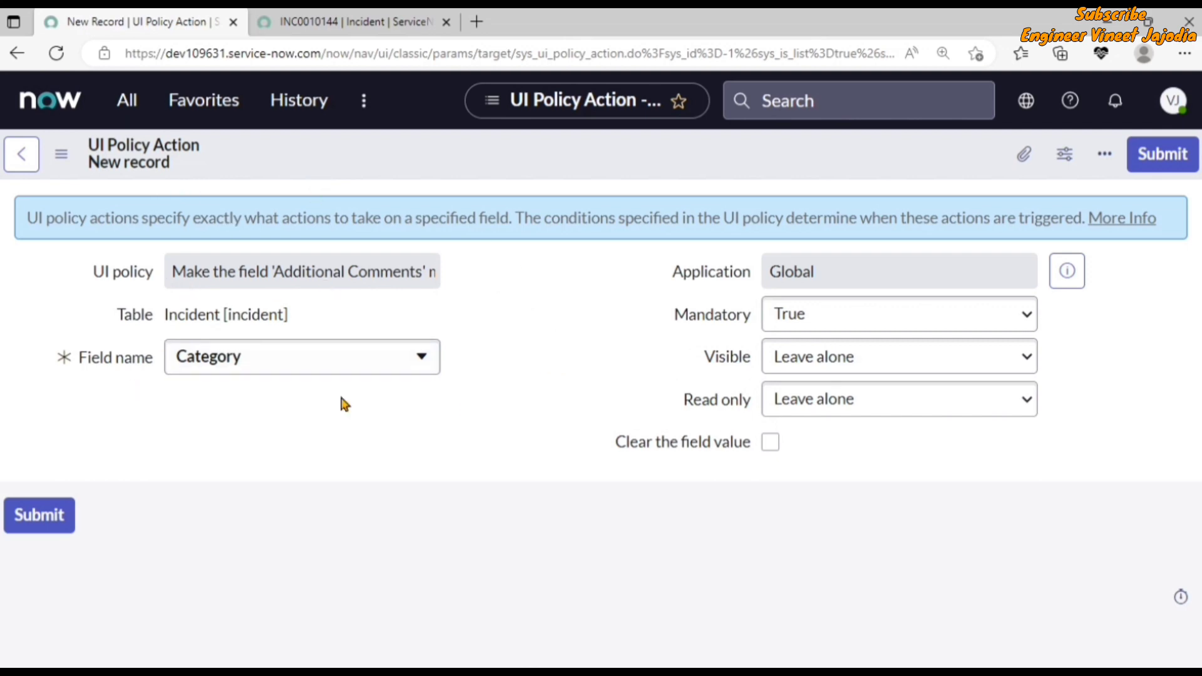
left_click(814, 320)
left_click(795, 388)
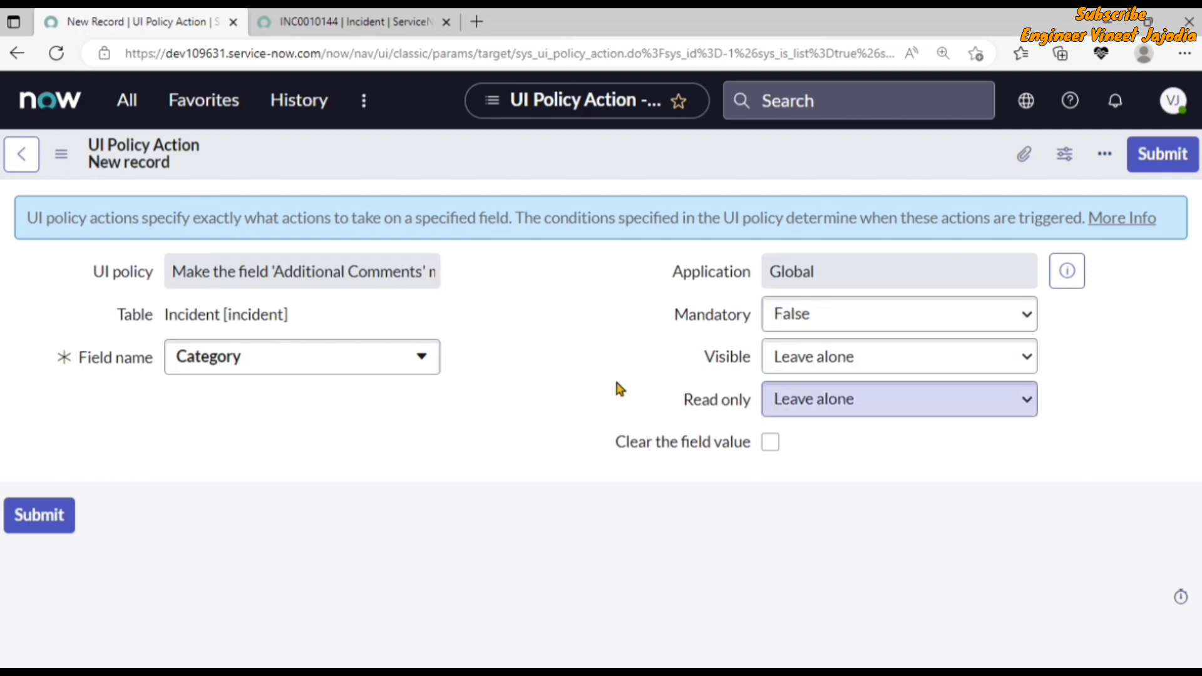
key("Tab")
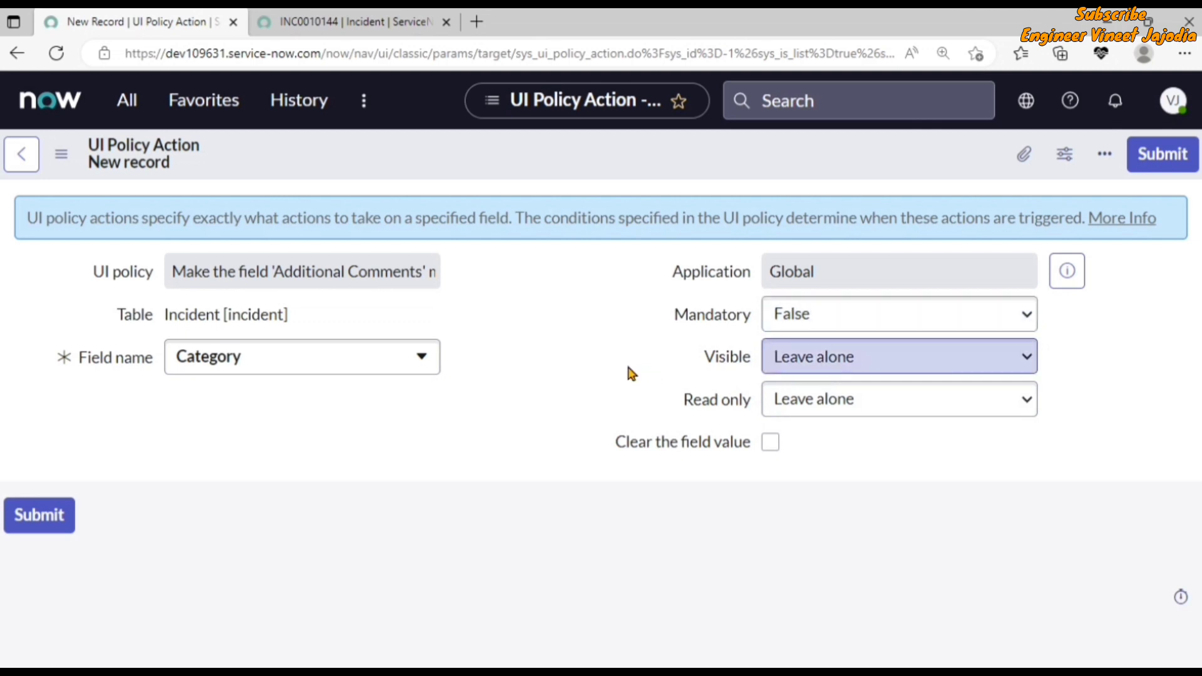
Look through the Visible and Read only options of the new Category action.
left_click(846, 360)
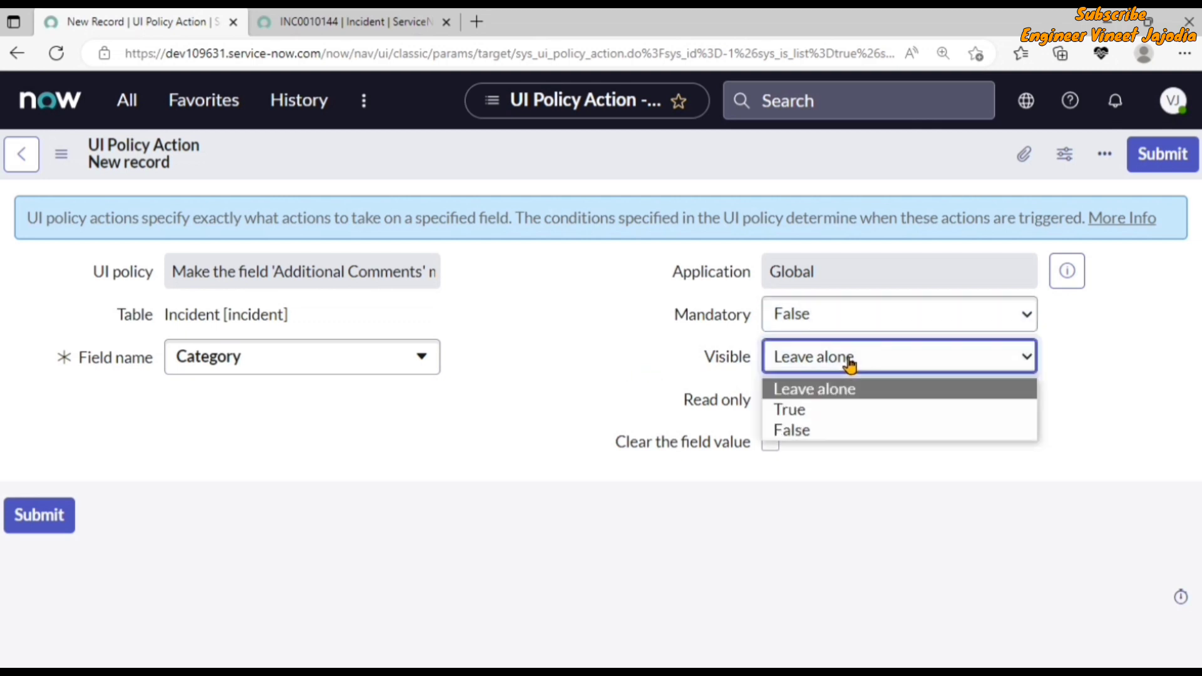
left_click(595, 418)
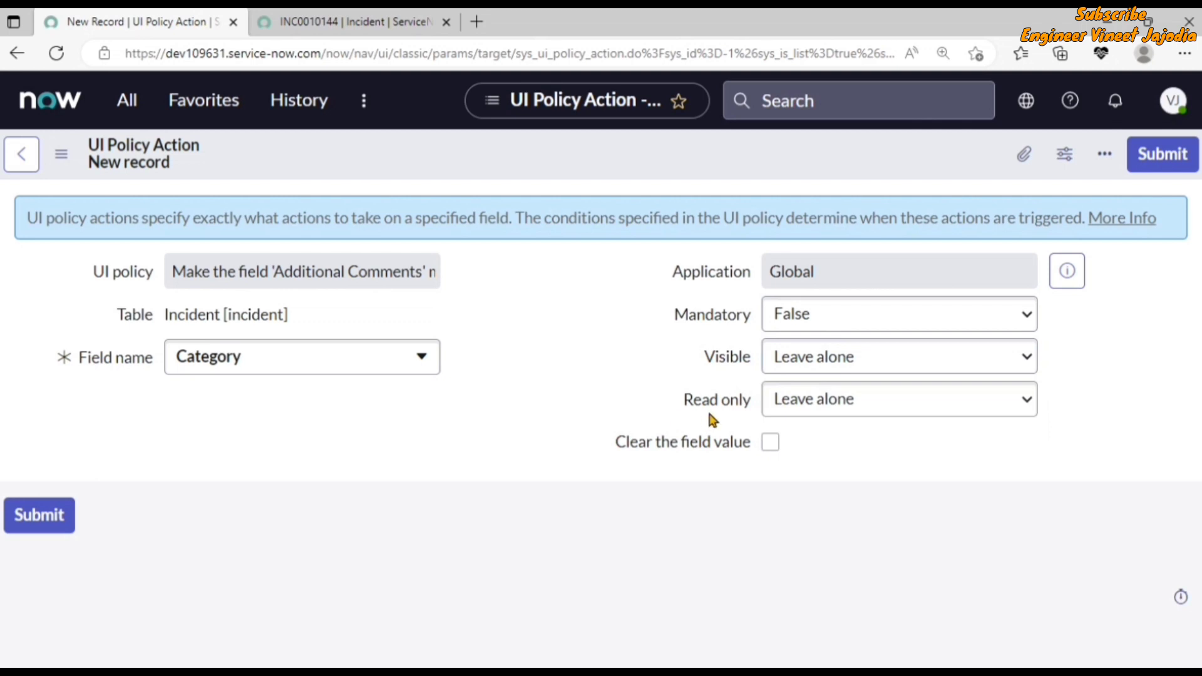
left_click(895, 405)
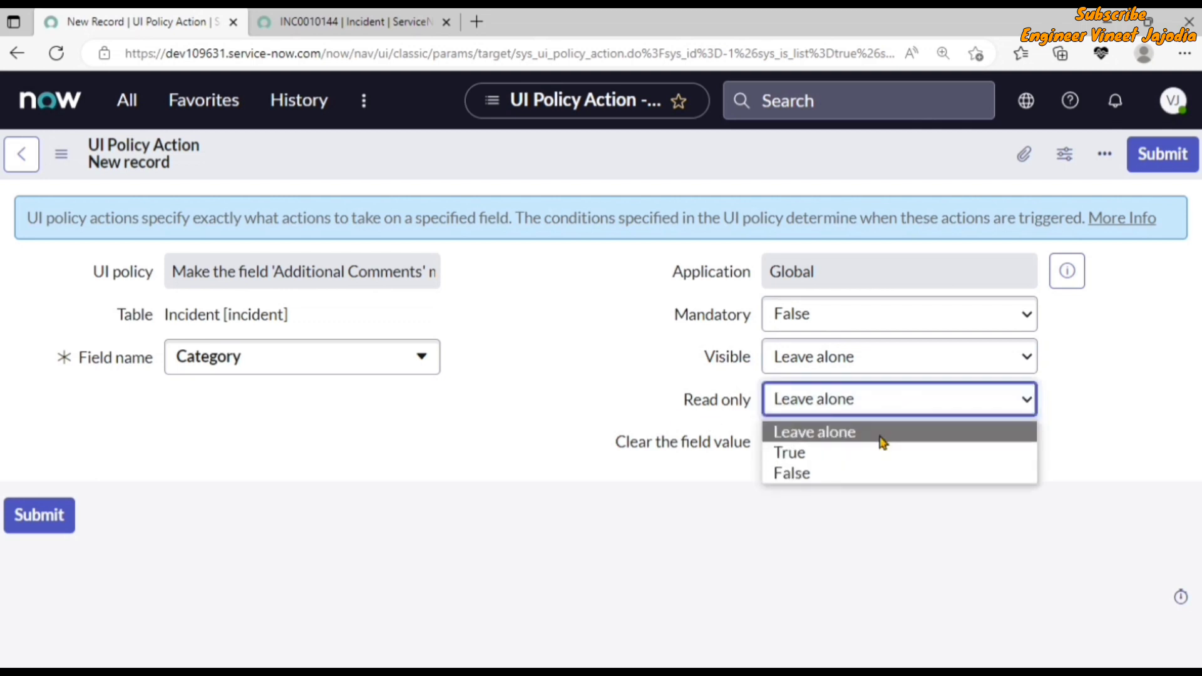
left_click(571, 386)
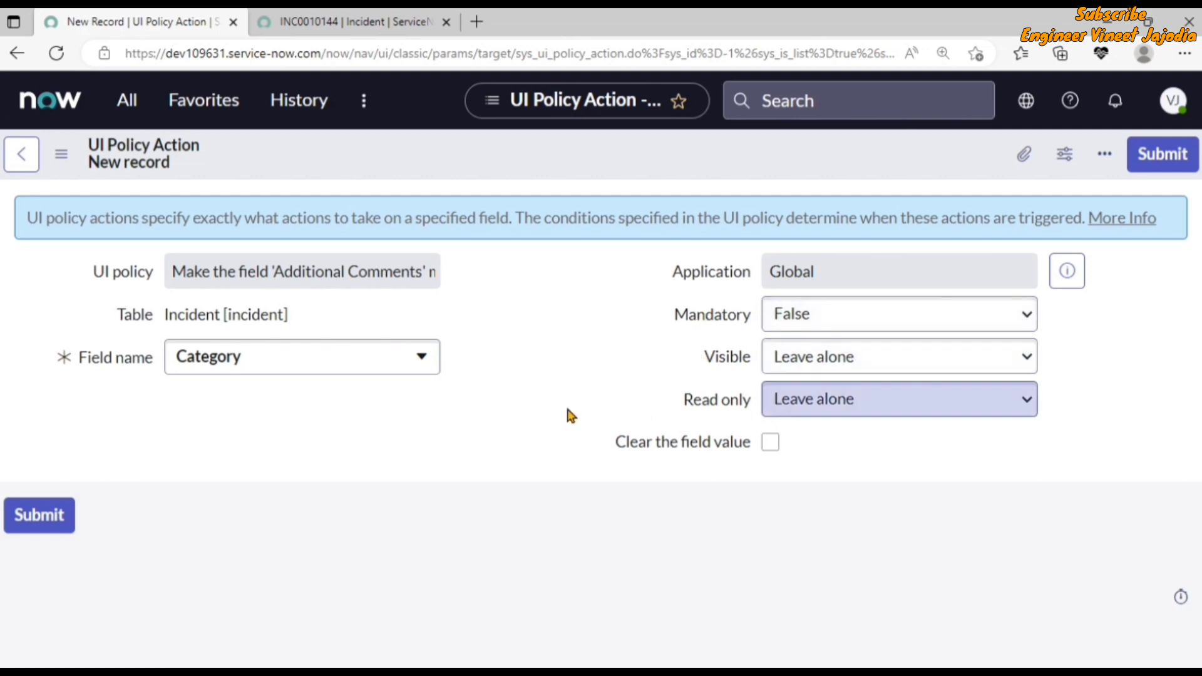
Go back to the UI policy without submitting the new action, and review its conditions and existing UI policy action.
left_click(21, 154)
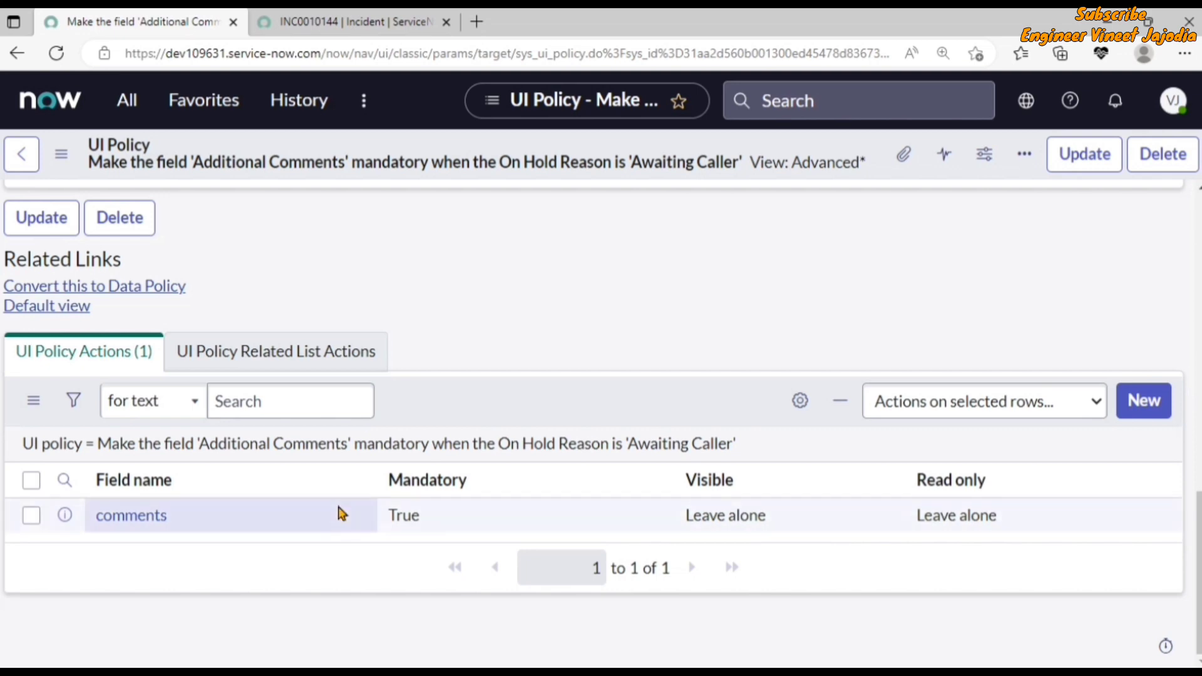
scroll(421, 557, "up", 10)
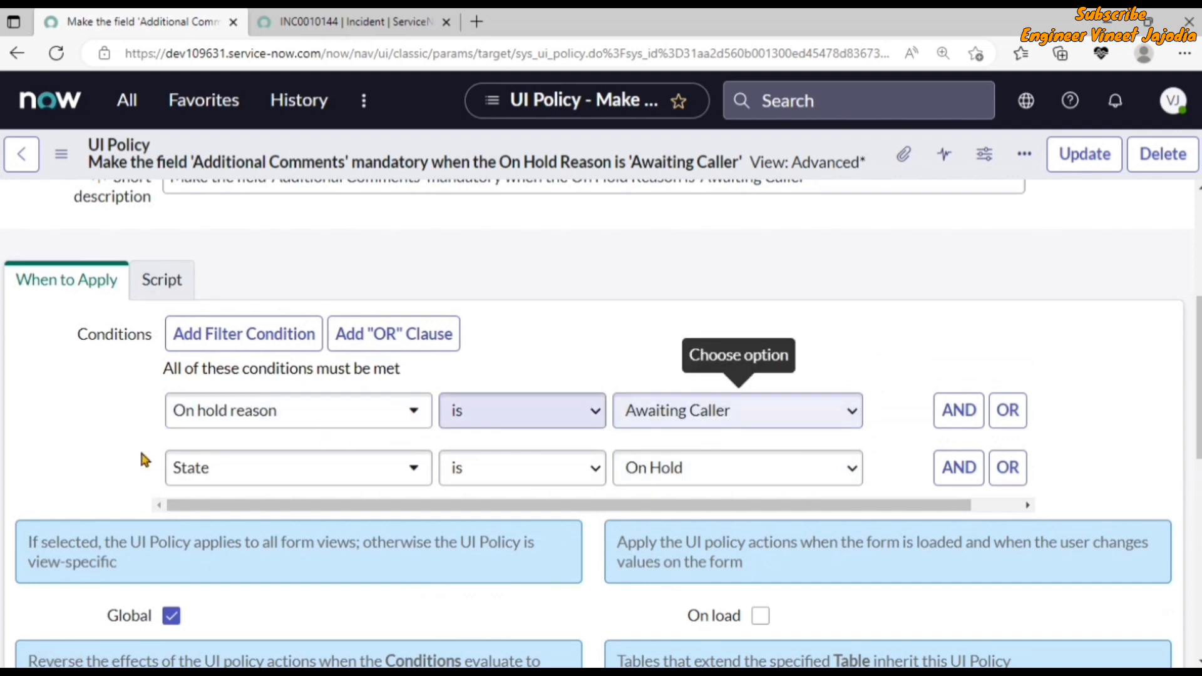
scroll(491, 435, "down", 10)
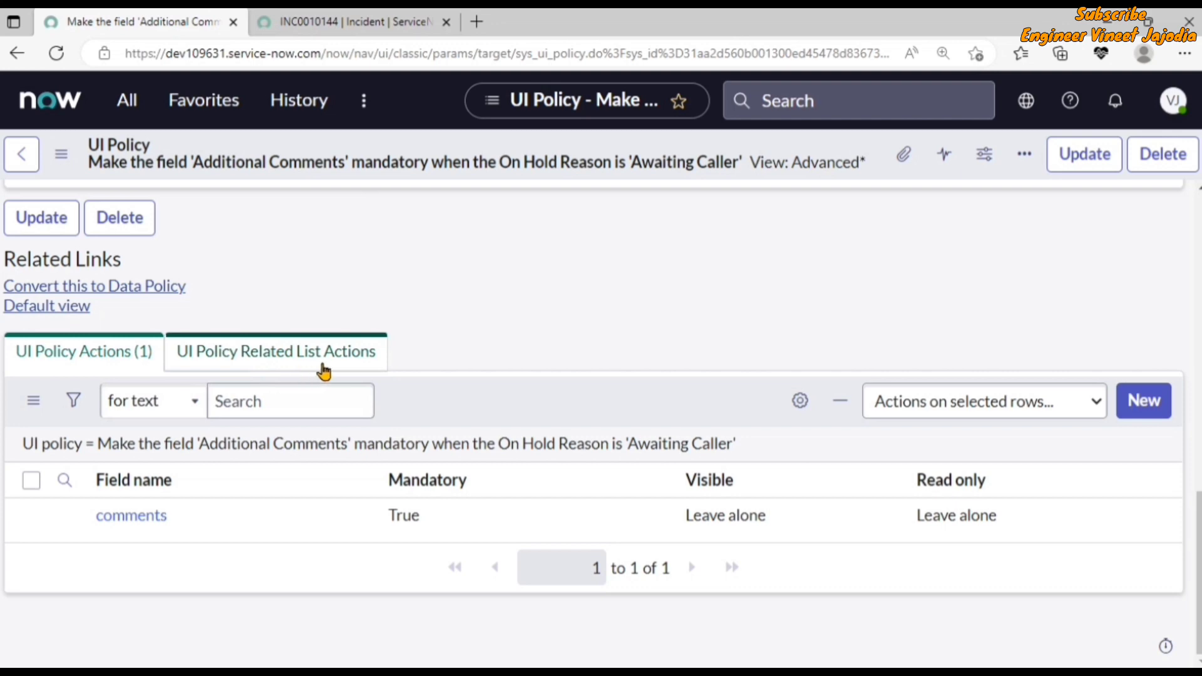
Examine the related lists of the open incident, such as Task SLAs, Affected CIs and Impacted Services/CIs.
left_click(320, 26)
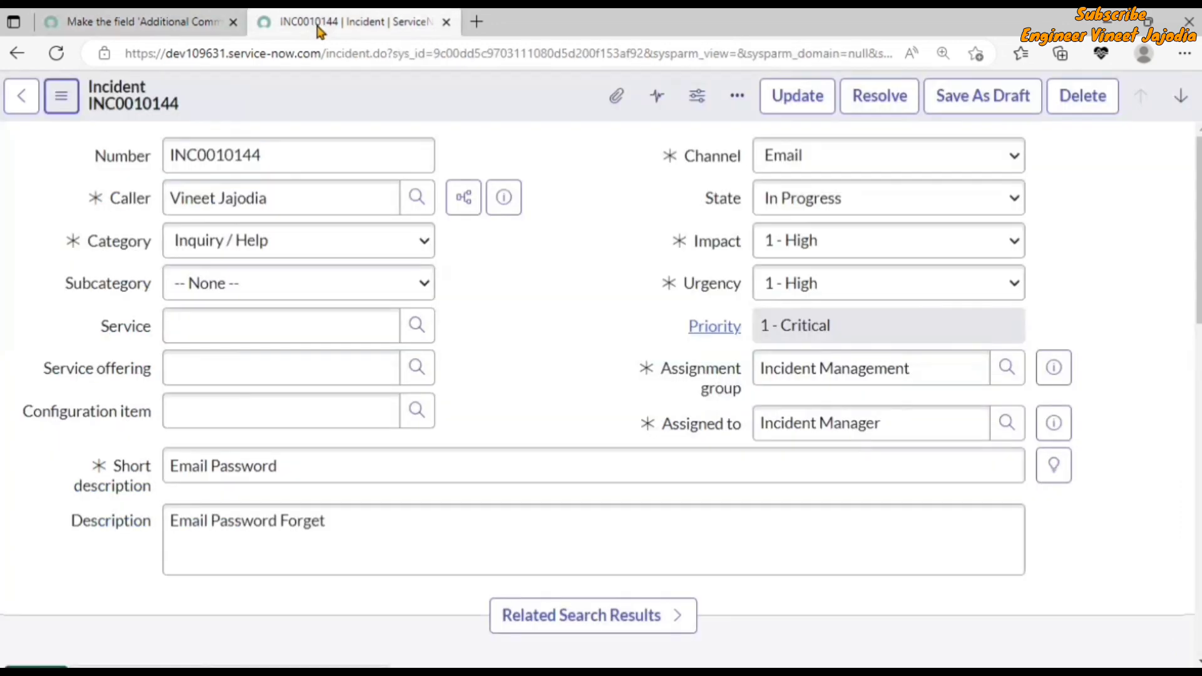
scroll(512, 313, "down", 10)
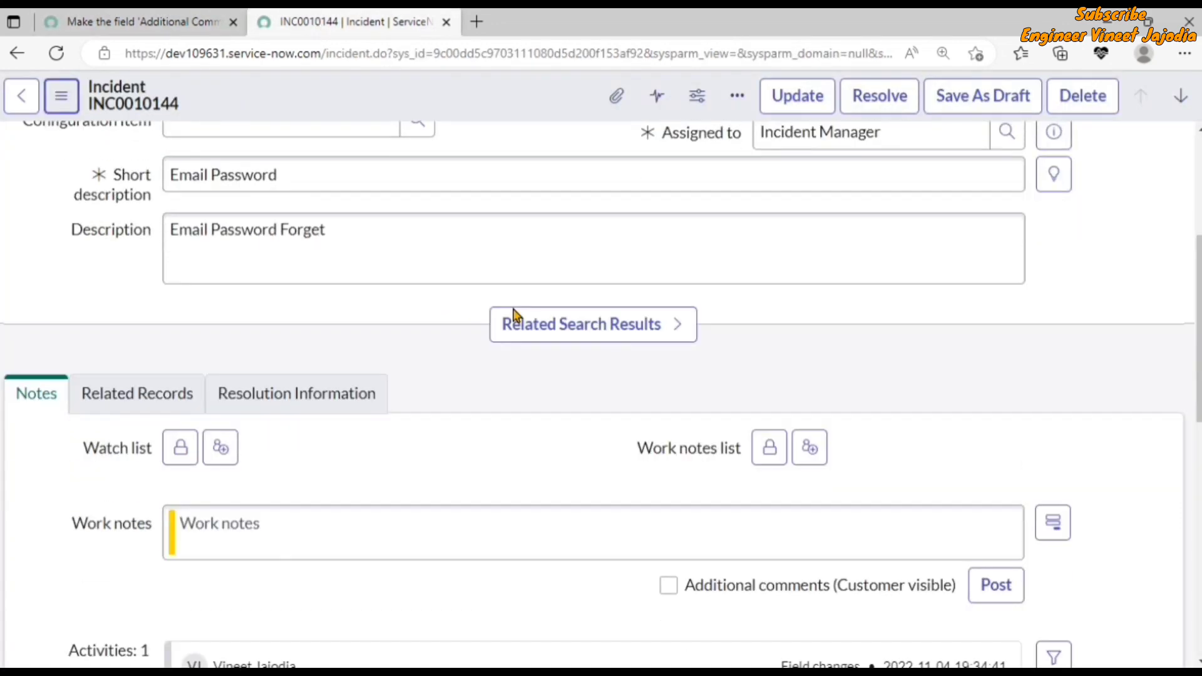
scroll(512, 315, "up", 3)
scroll(512, 316, "down", 10)
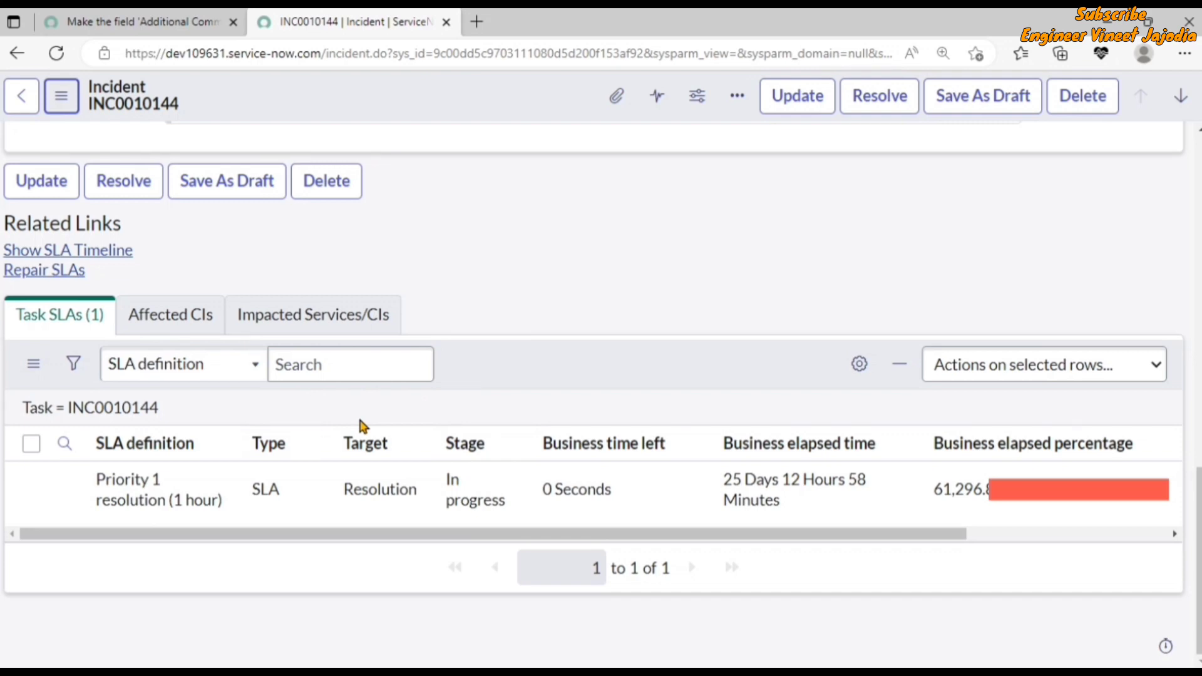
Start a new UI policy related list action and compare its list name choices with the incident's related lists.
left_click(125, 20)
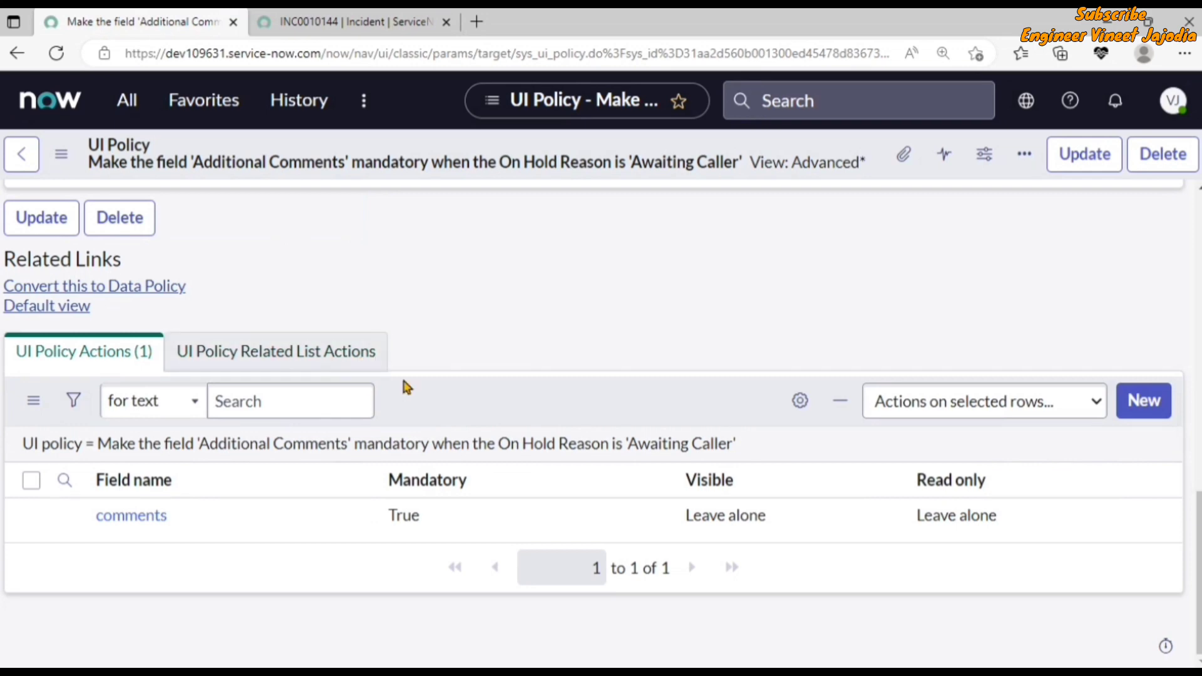
scroll(403, 383, "up", 1)
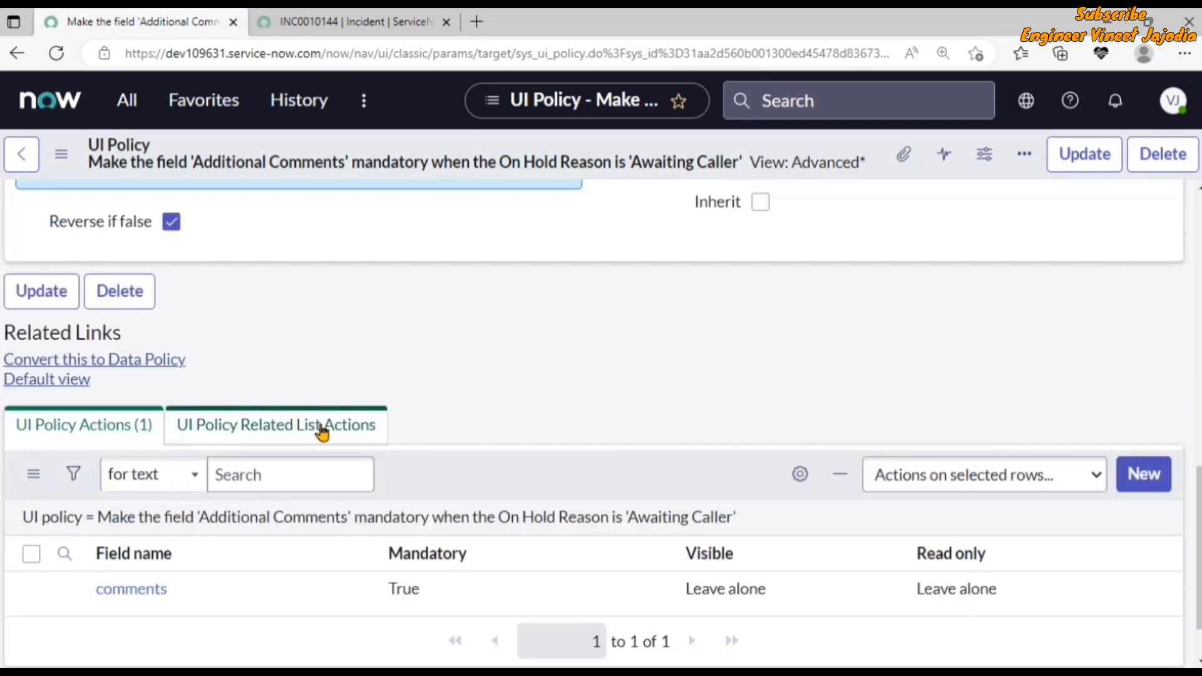
left_click(322, 431)
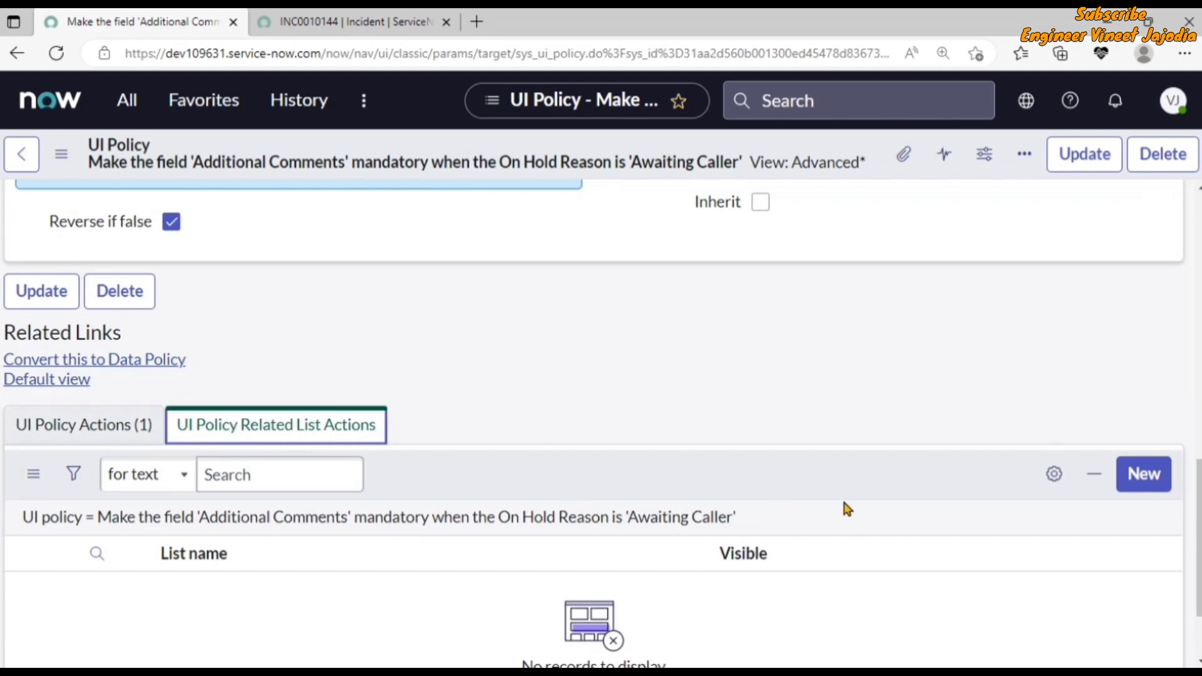
left_click(1155, 482)
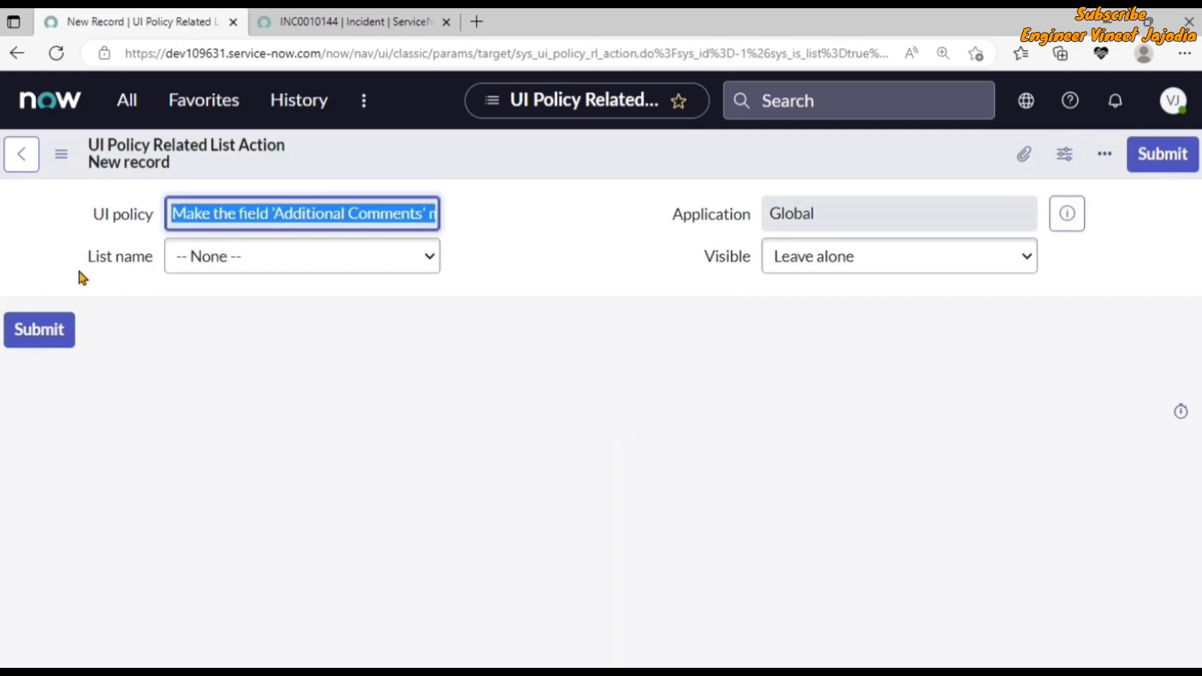
left_click(303, 259)
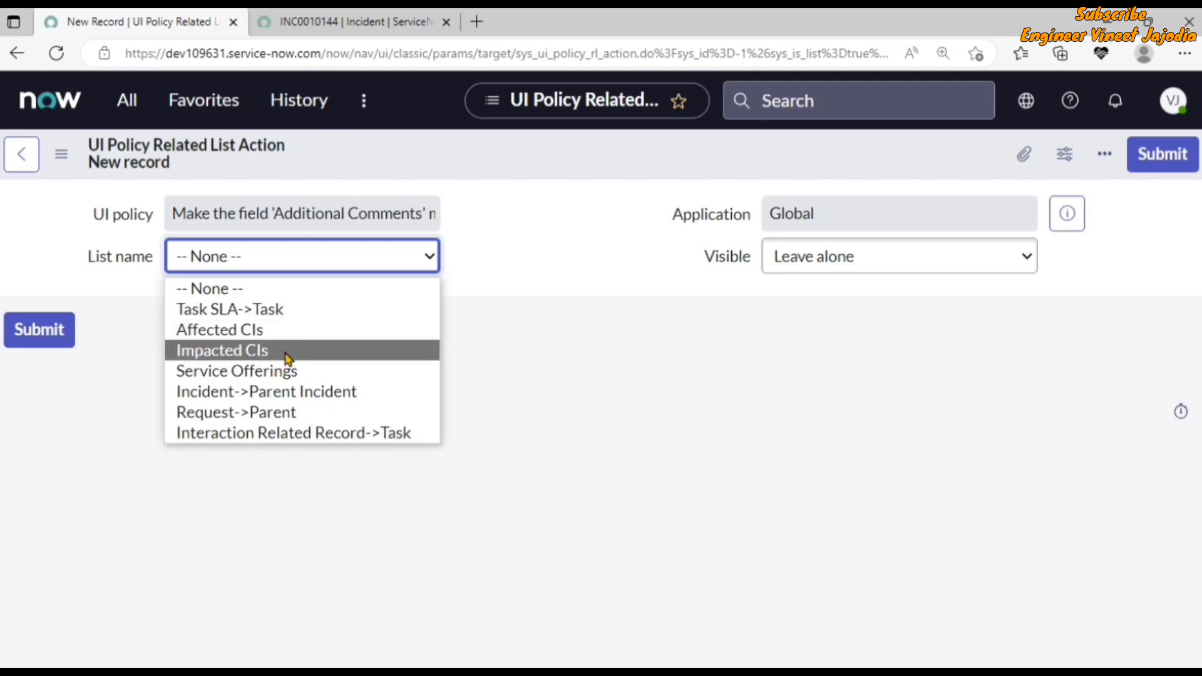
left_click(347, 22)
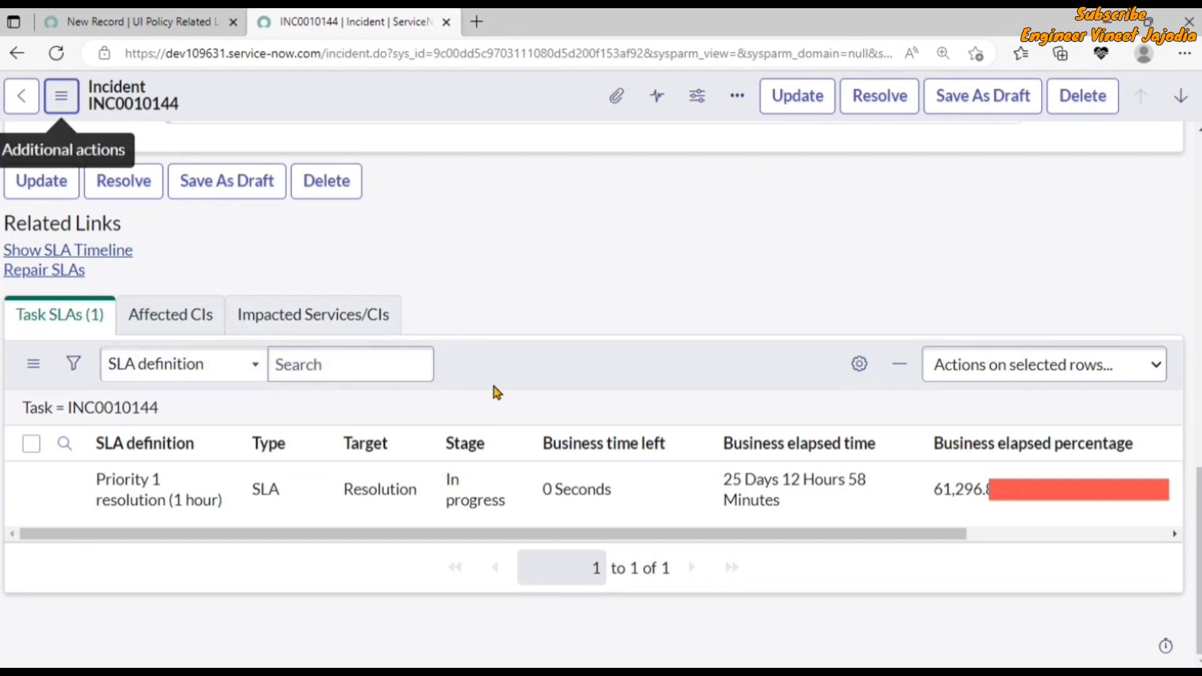
left_click(97, 19)
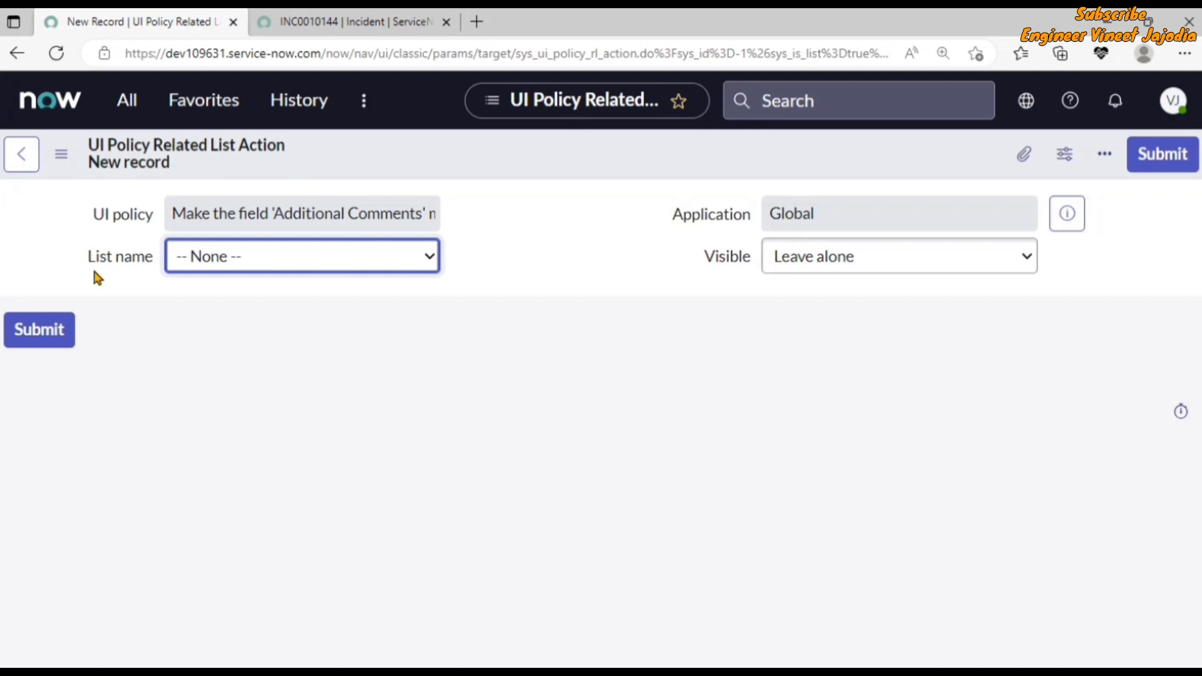
Choose Impacted CIs as the list name, try Visible as True, False and Leave alone, and leave the action unsubmitted.
left_click(297, 258)
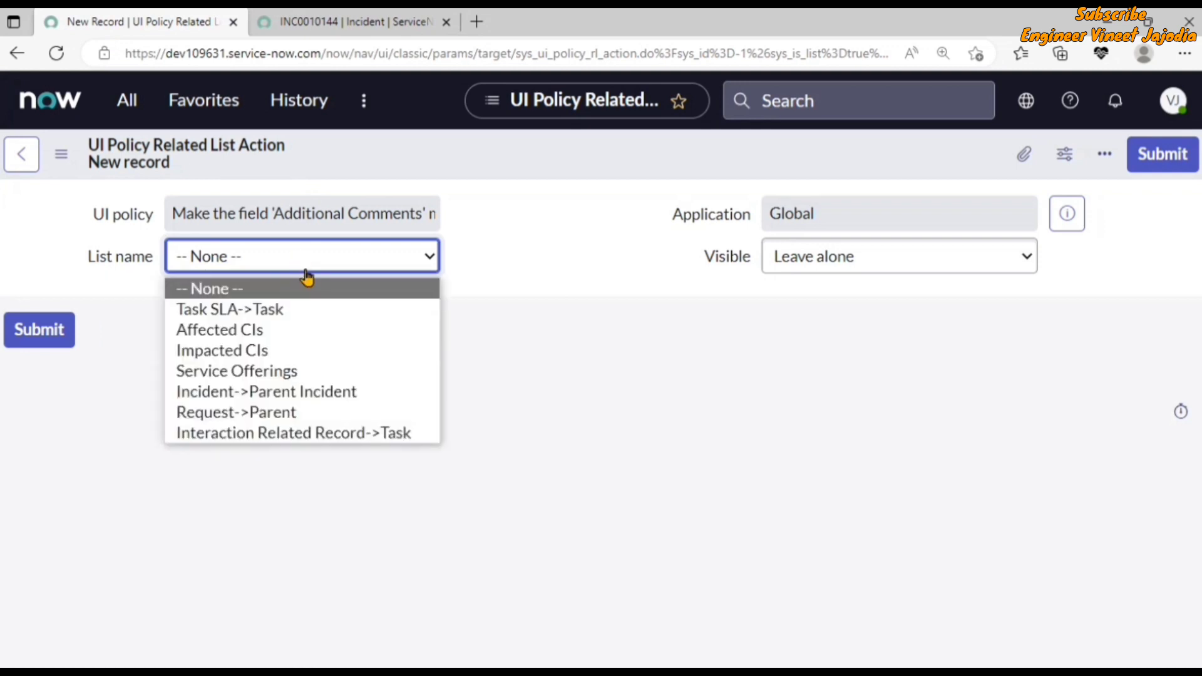
left_click(267, 354)
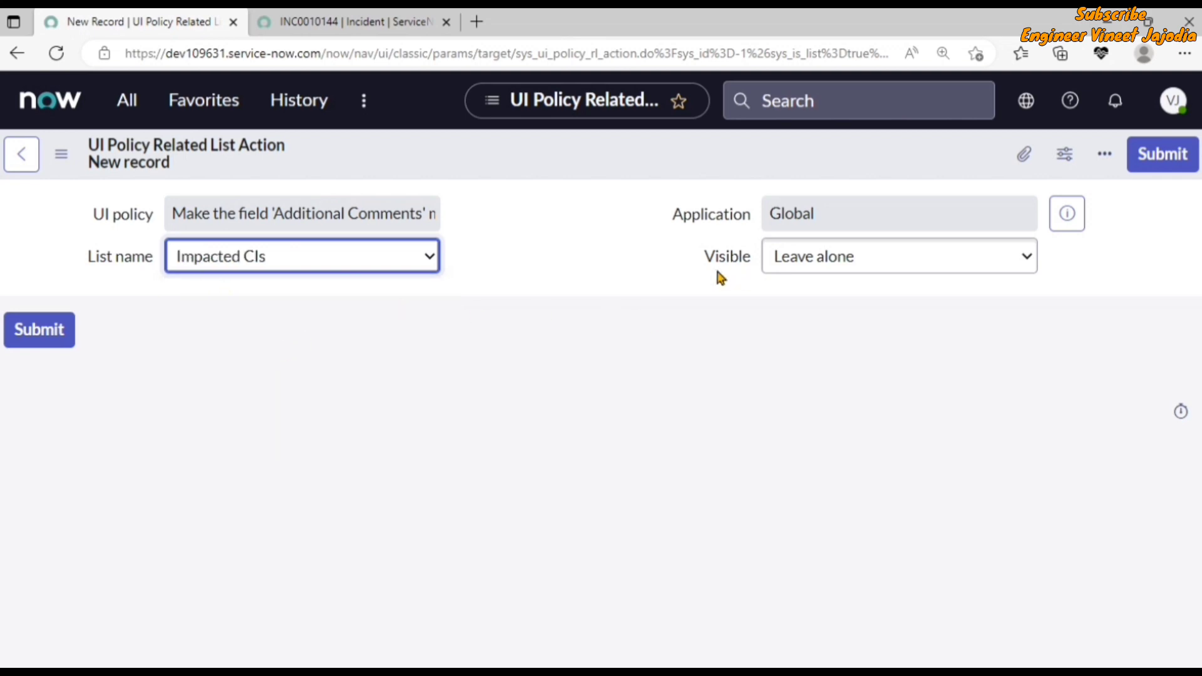
left_click(876, 267)
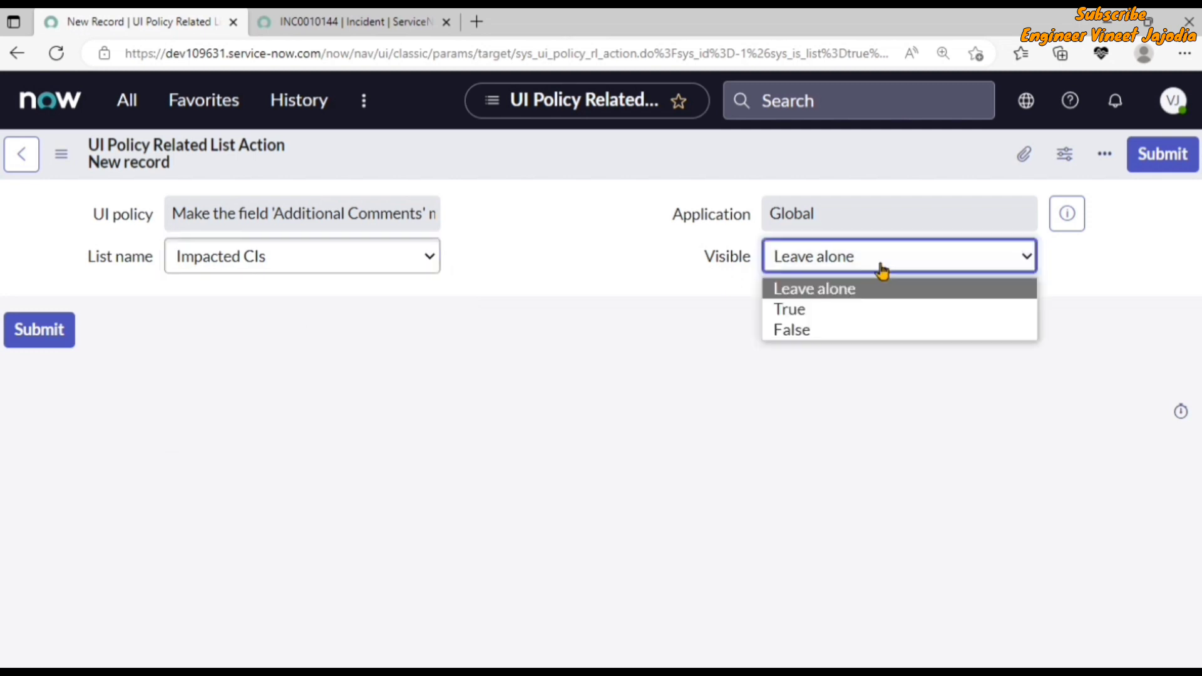
left_click(840, 313)
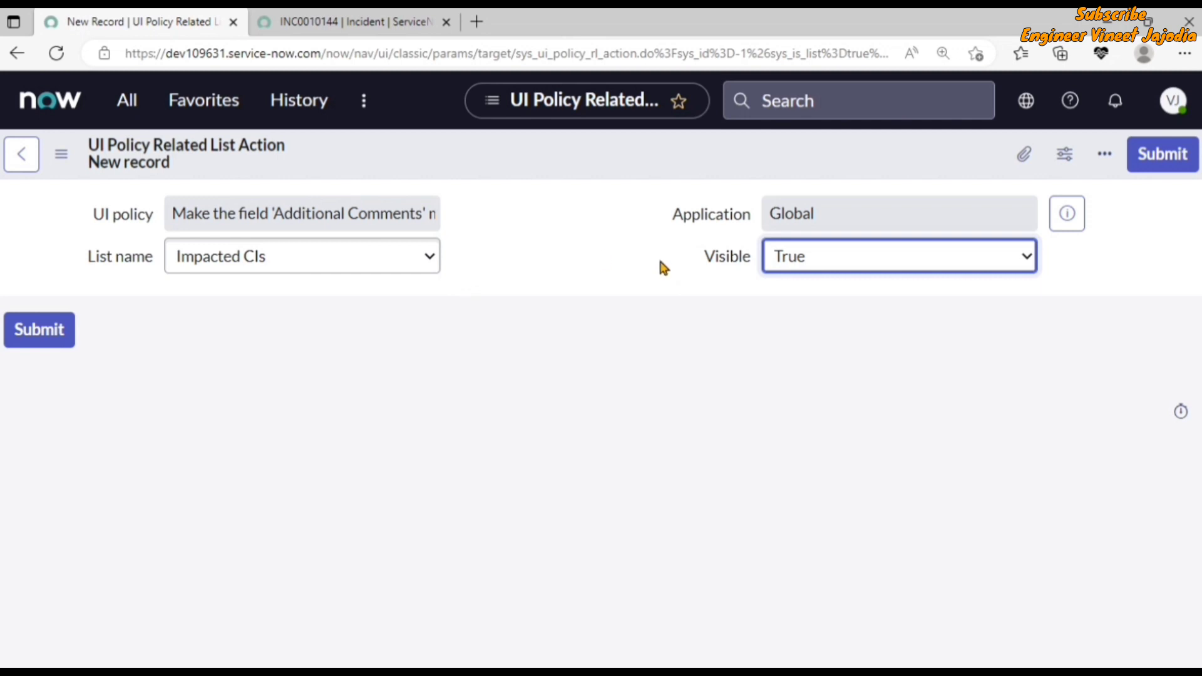
left_click(806, 262)
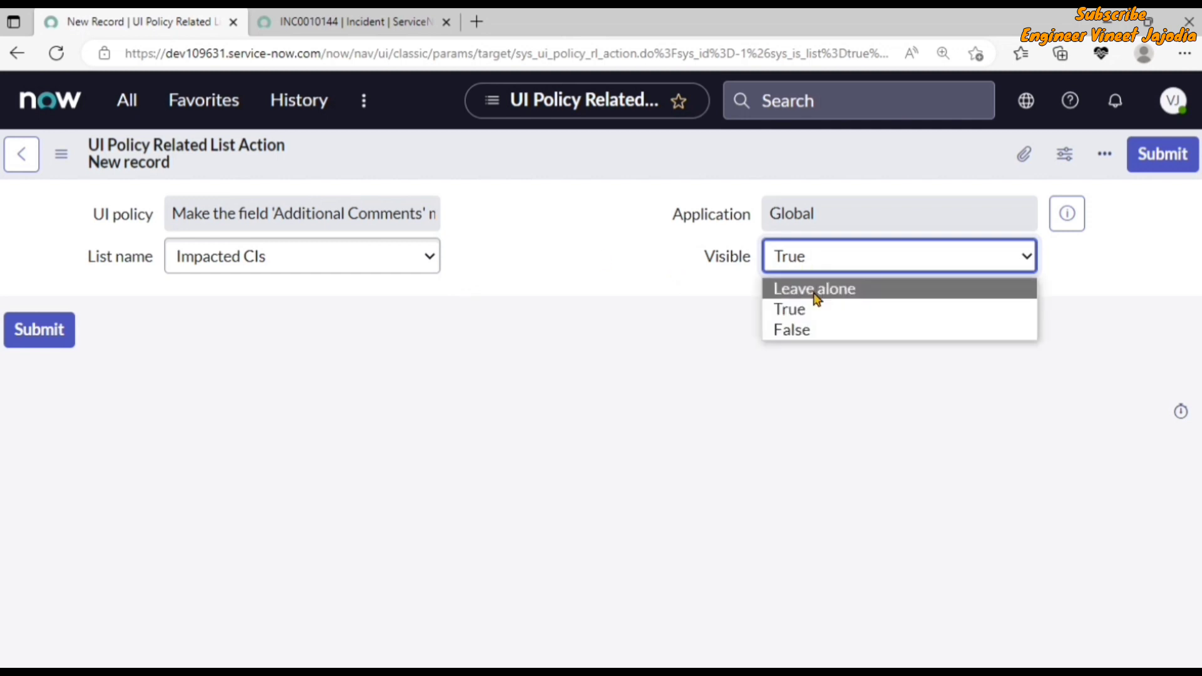
left_click(818, 330)
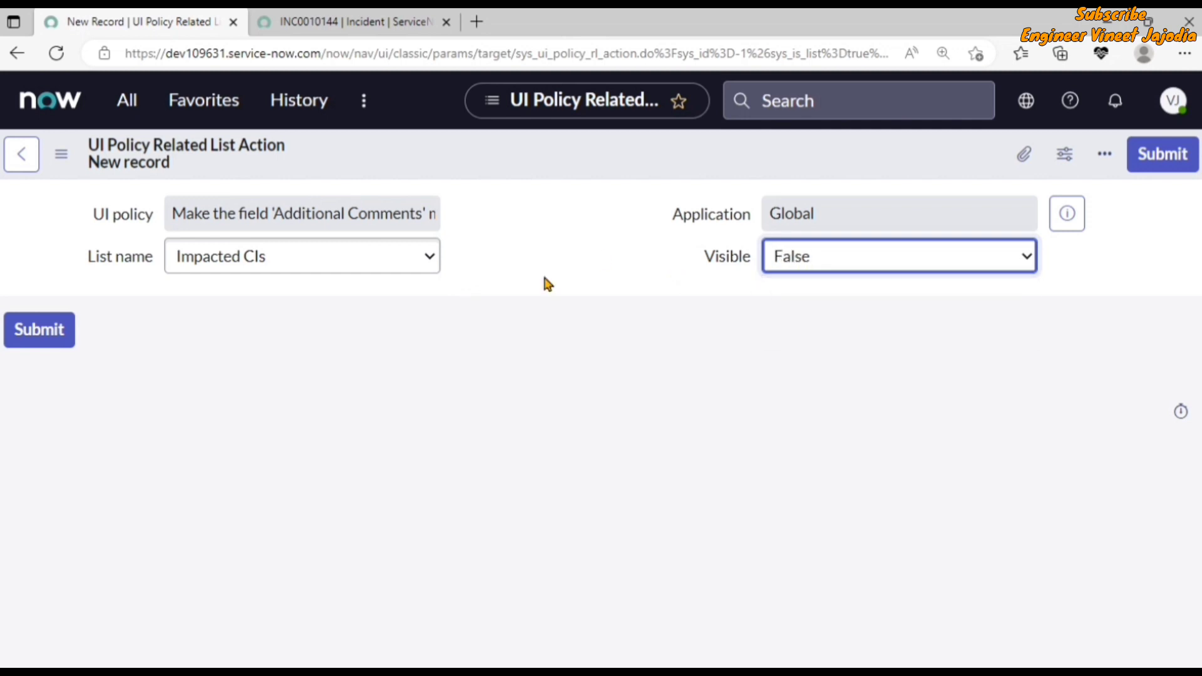
left_click(812, 260)
left_click(806, 288)
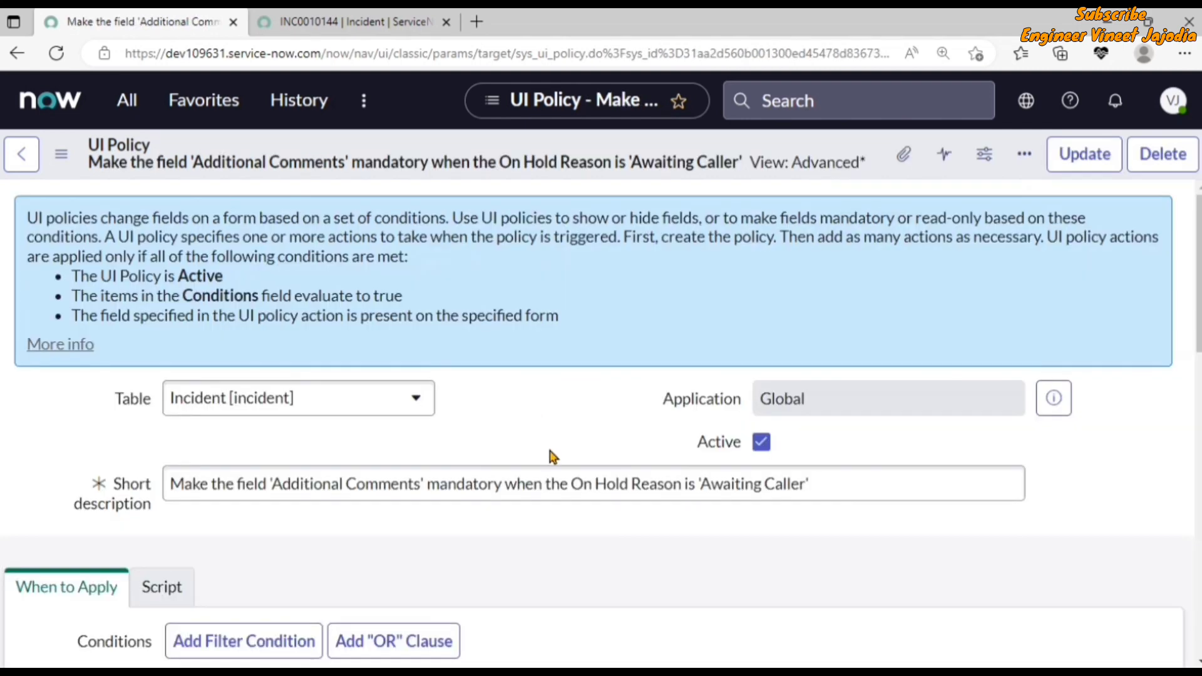
Look over the whole UI policy record again, from its general details to its related list actions.
scroll(550, 456, "down", 15)
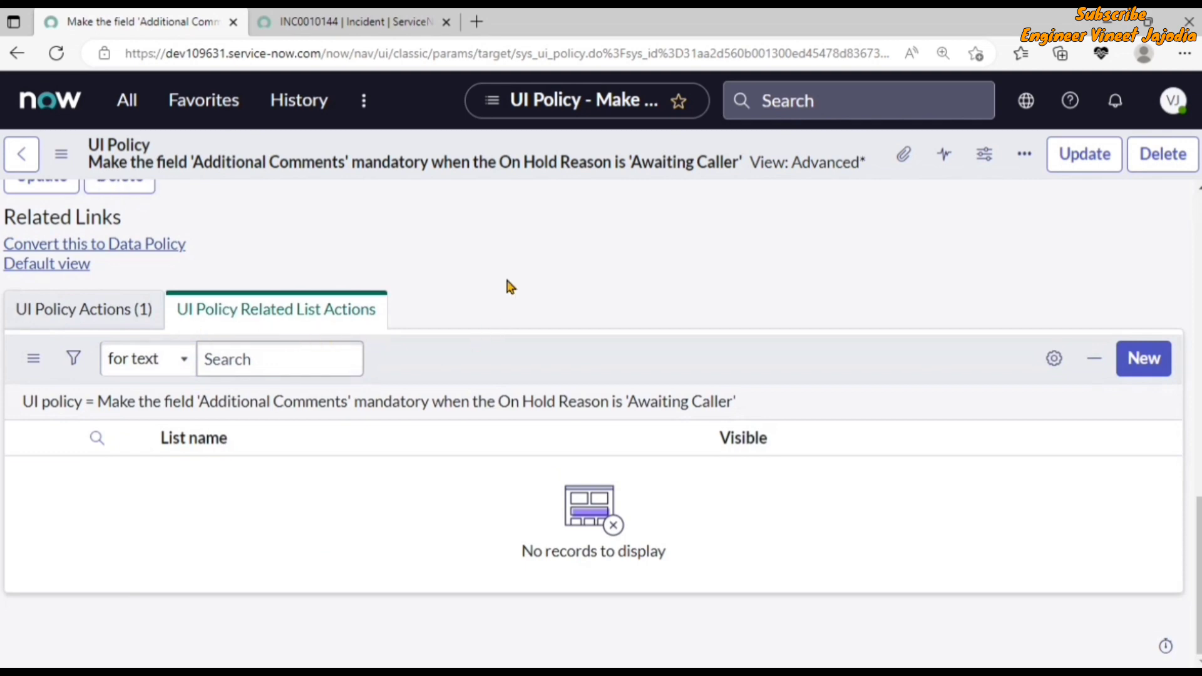
scroll(482, 430, "up", 15)
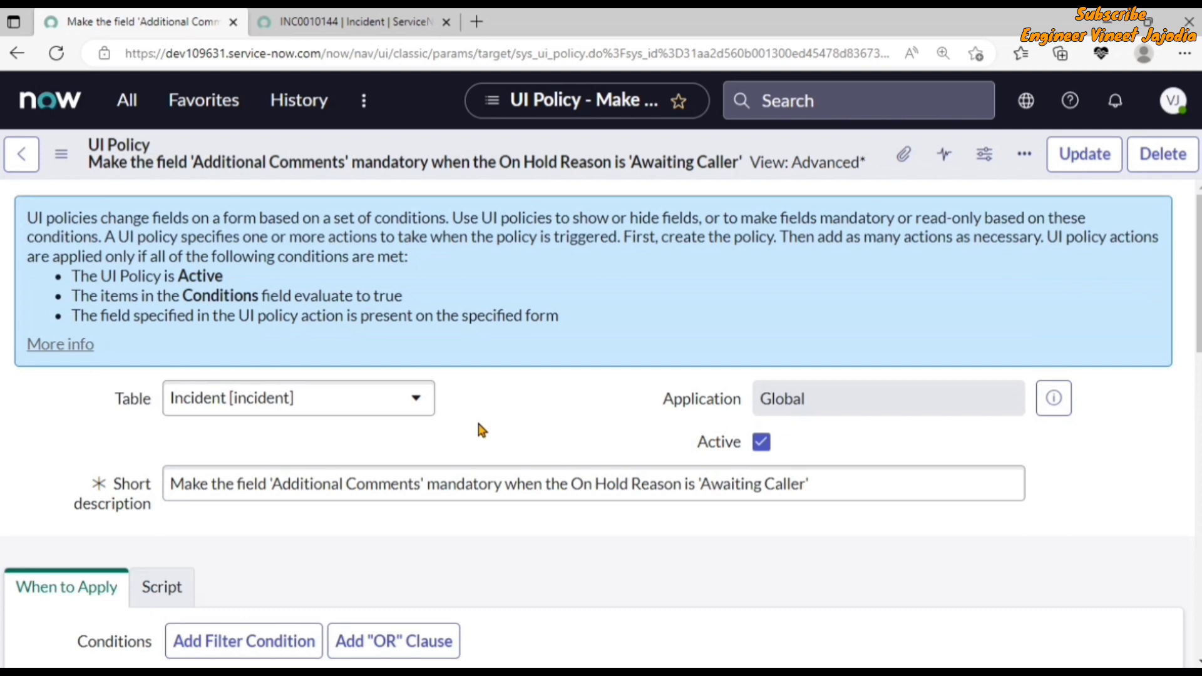
scroll(547, 395, "down", 15)
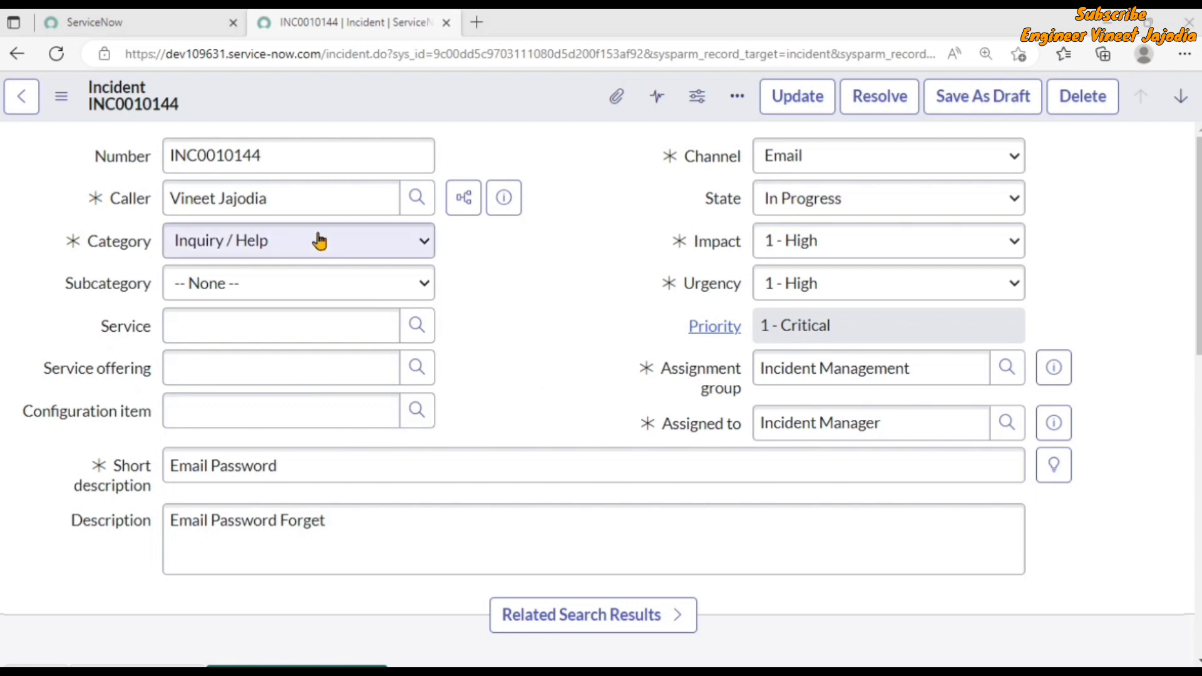
Set the incident's Category to None to test its effect on Subcategory, and restore it to Inquiry / Help.
left_click(276, 249)
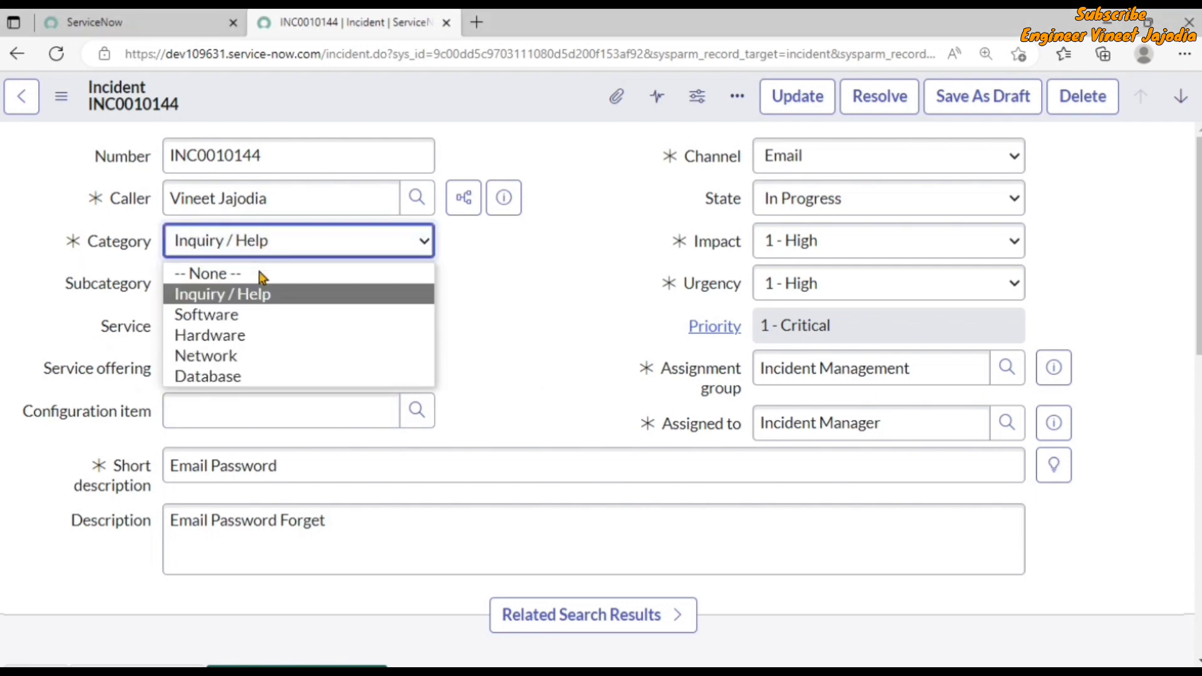
left_click(260, 275)
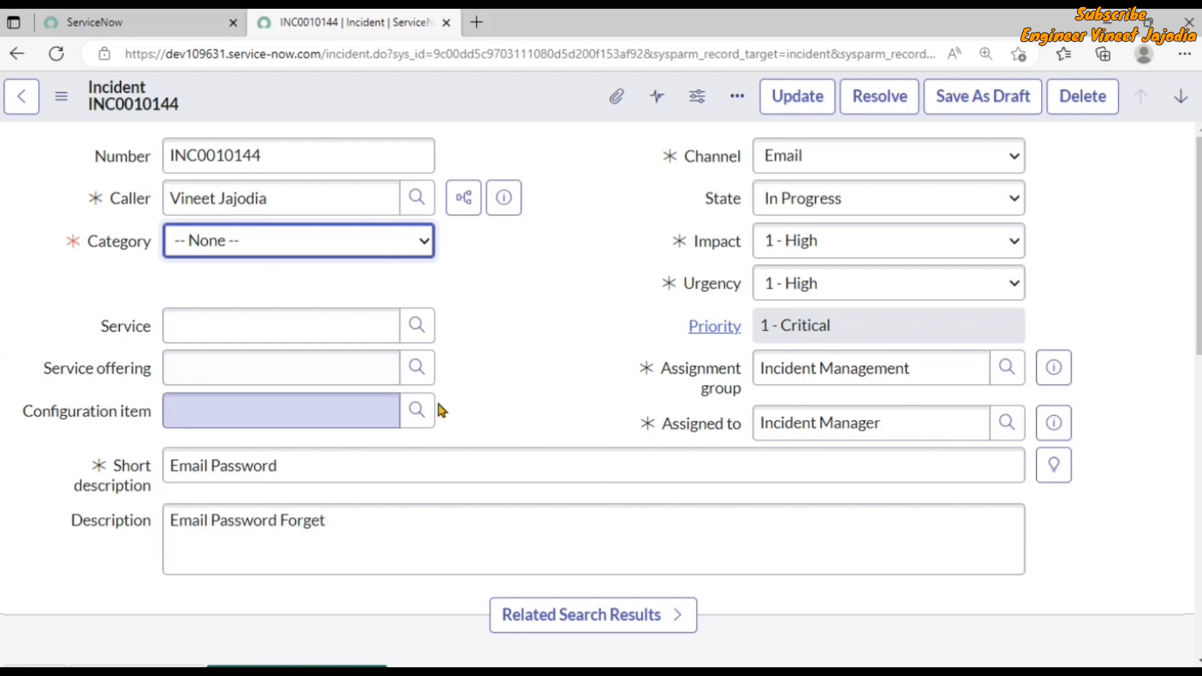
left_click(249, 244)
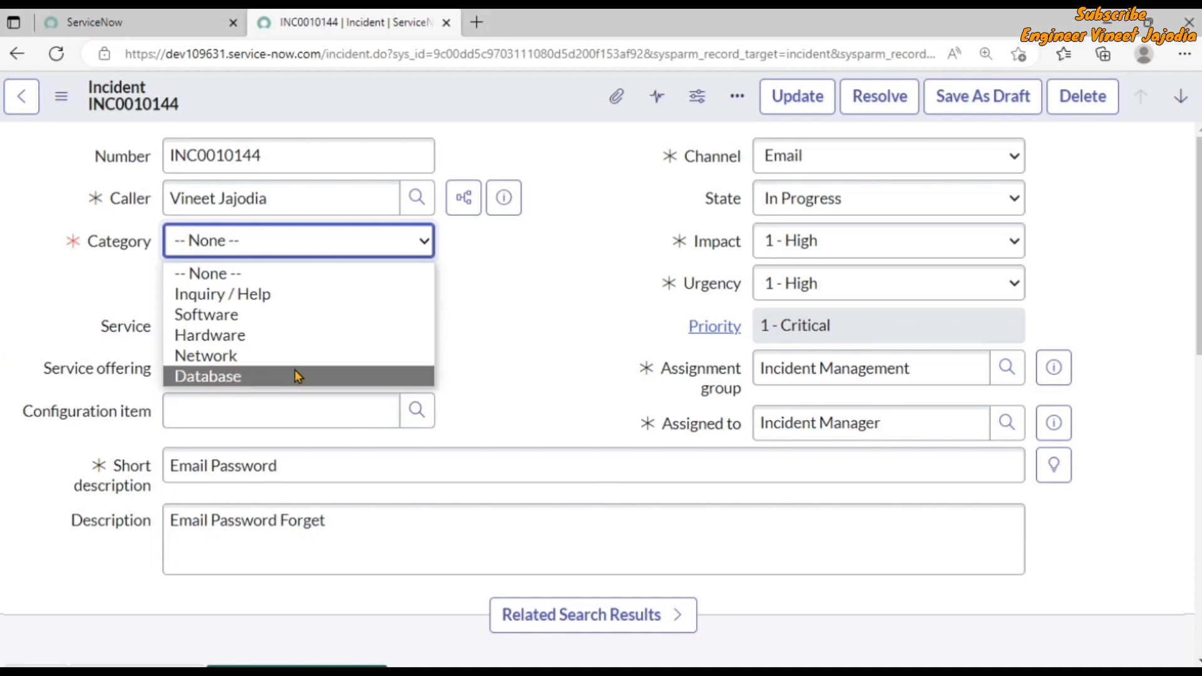
left_click(293, 295)
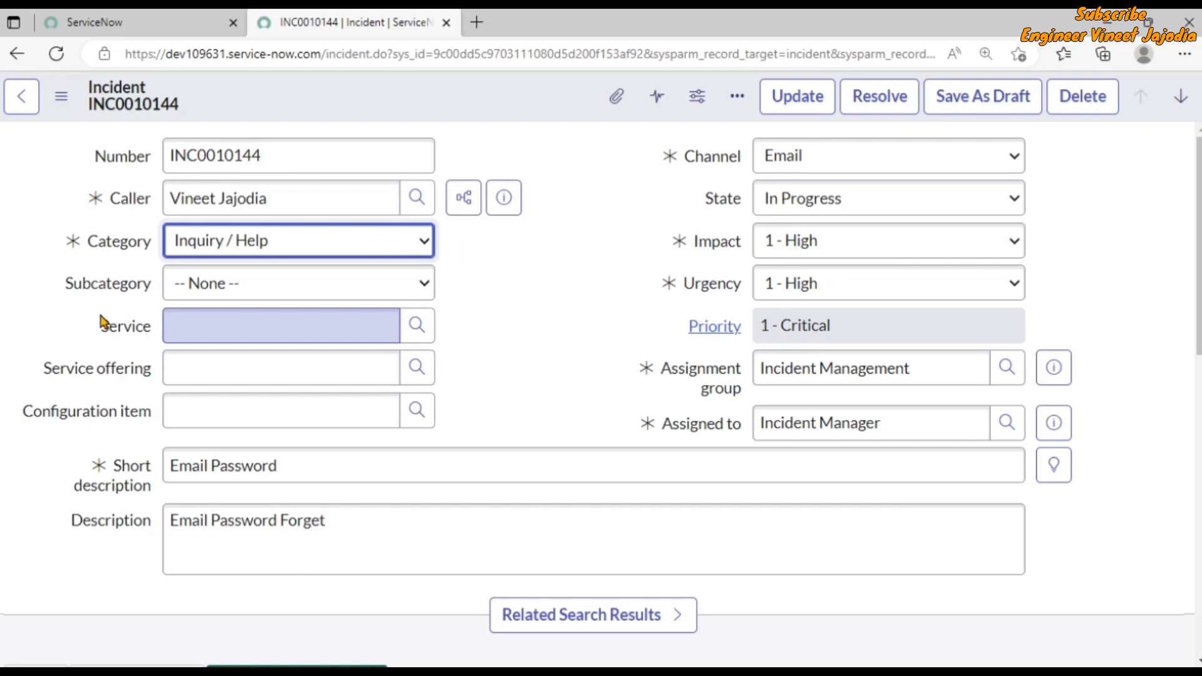
left_click(498, 258)
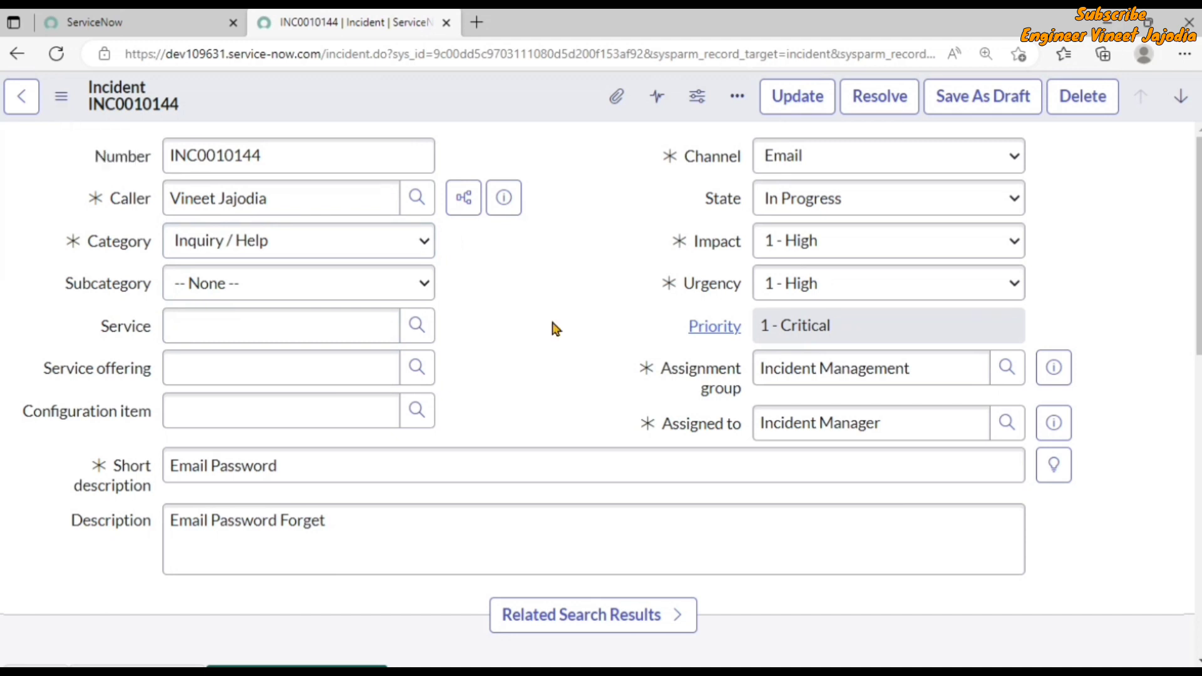
Check the incident form's configuration options for UI Policies, without opening them.
left_click(60, 100)
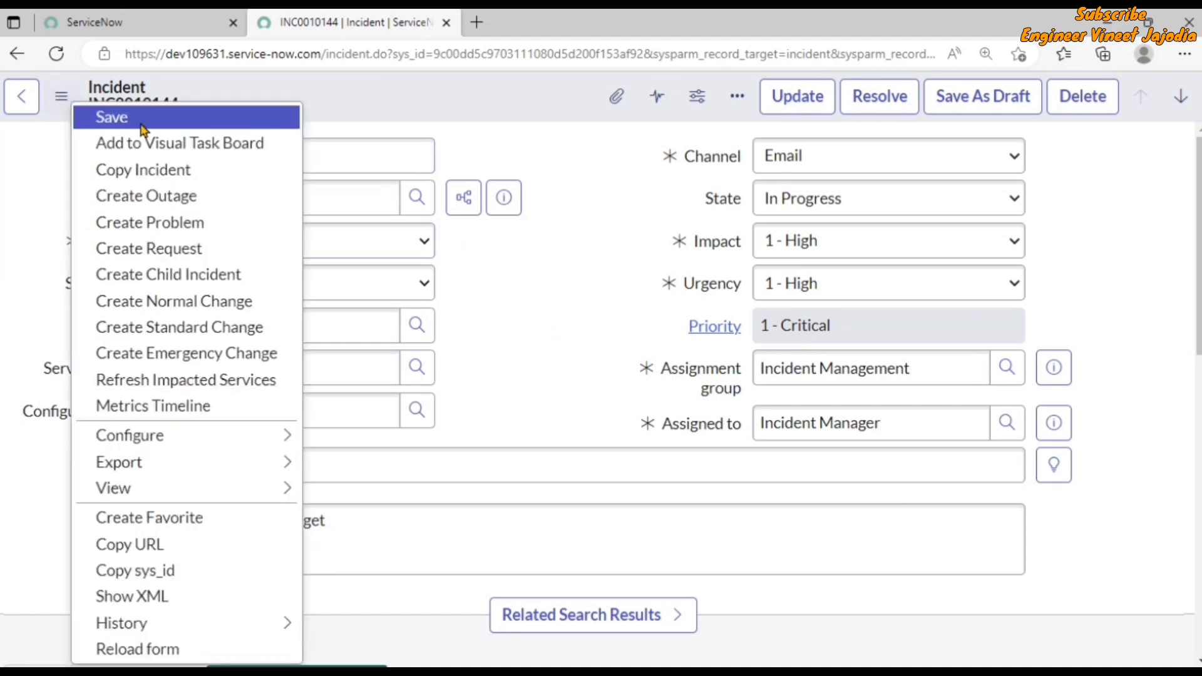
mouse_move(167, 441)
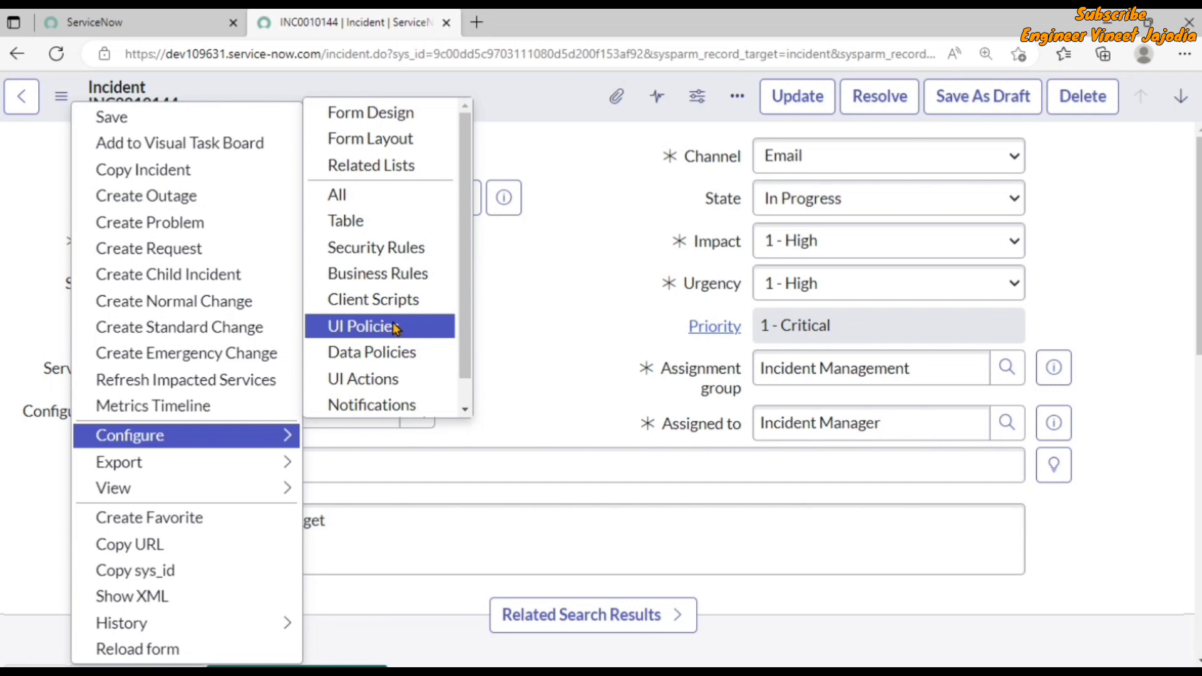
left_click(552, 309)
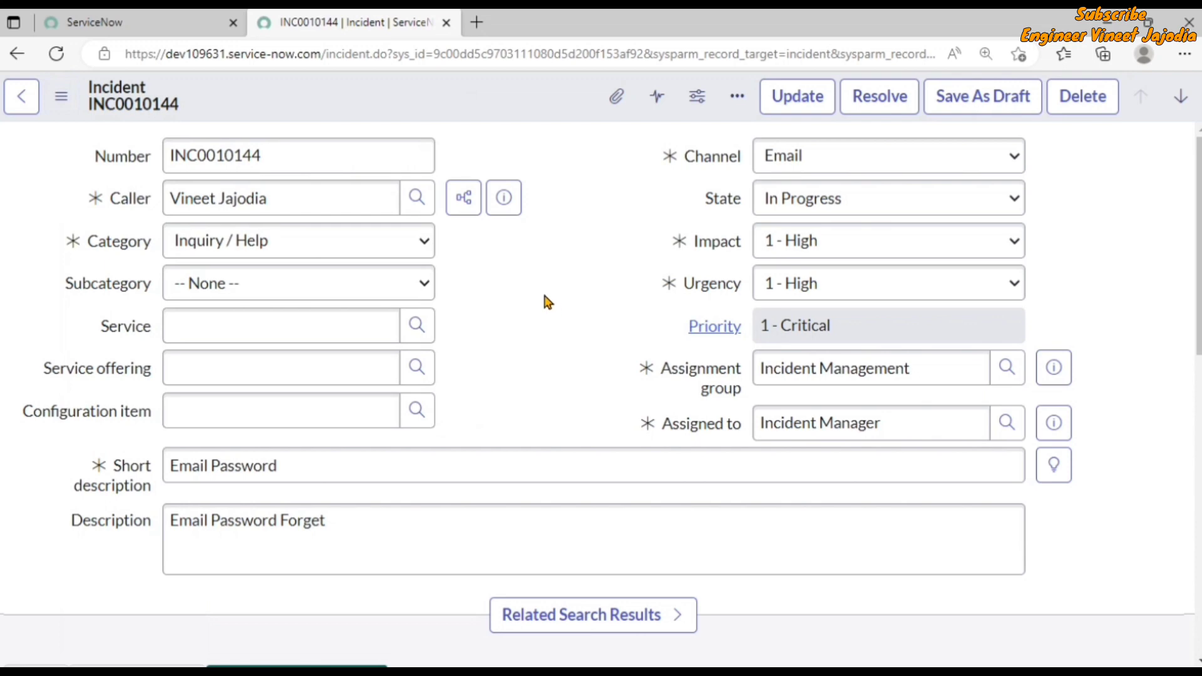
Switch to the main ServiceNow page and open the incident table's list using incident.list.
left_click(129, 22)
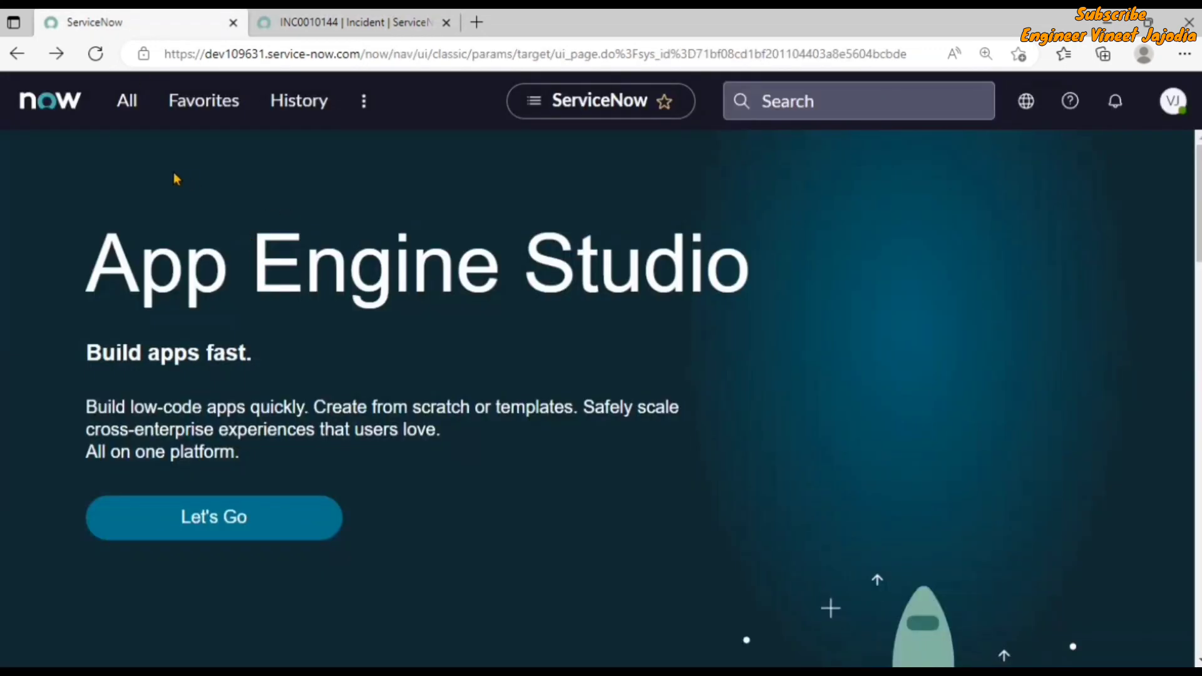
left_click(120, 109)
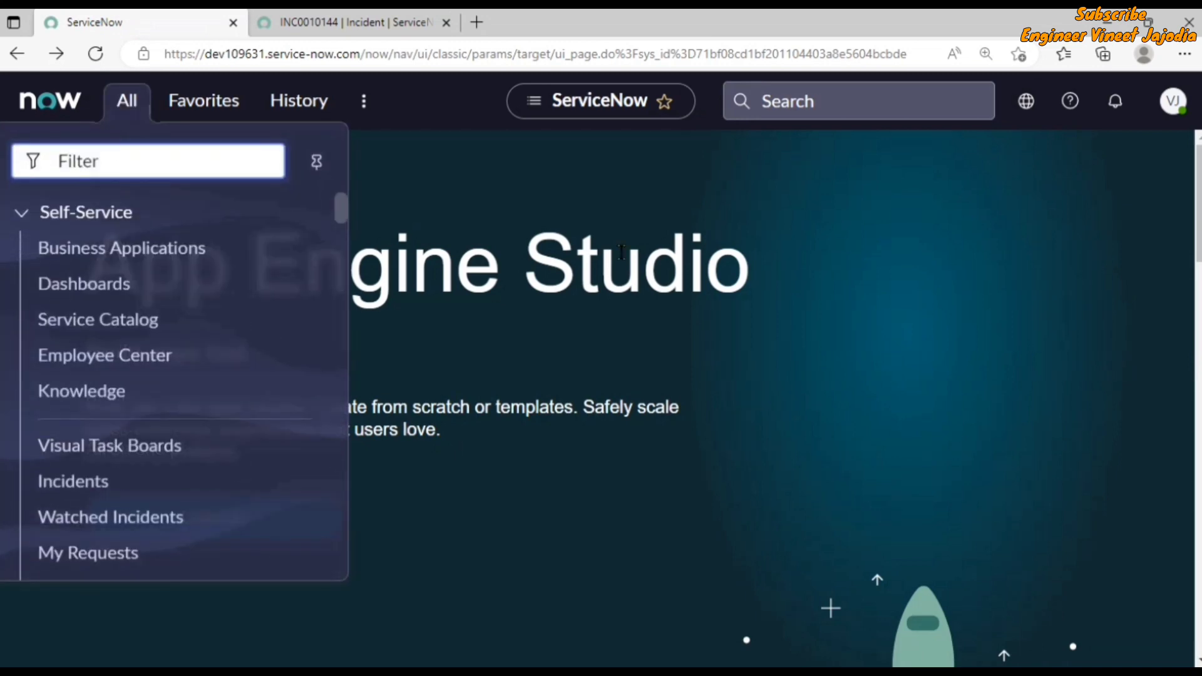
type("incident.list")
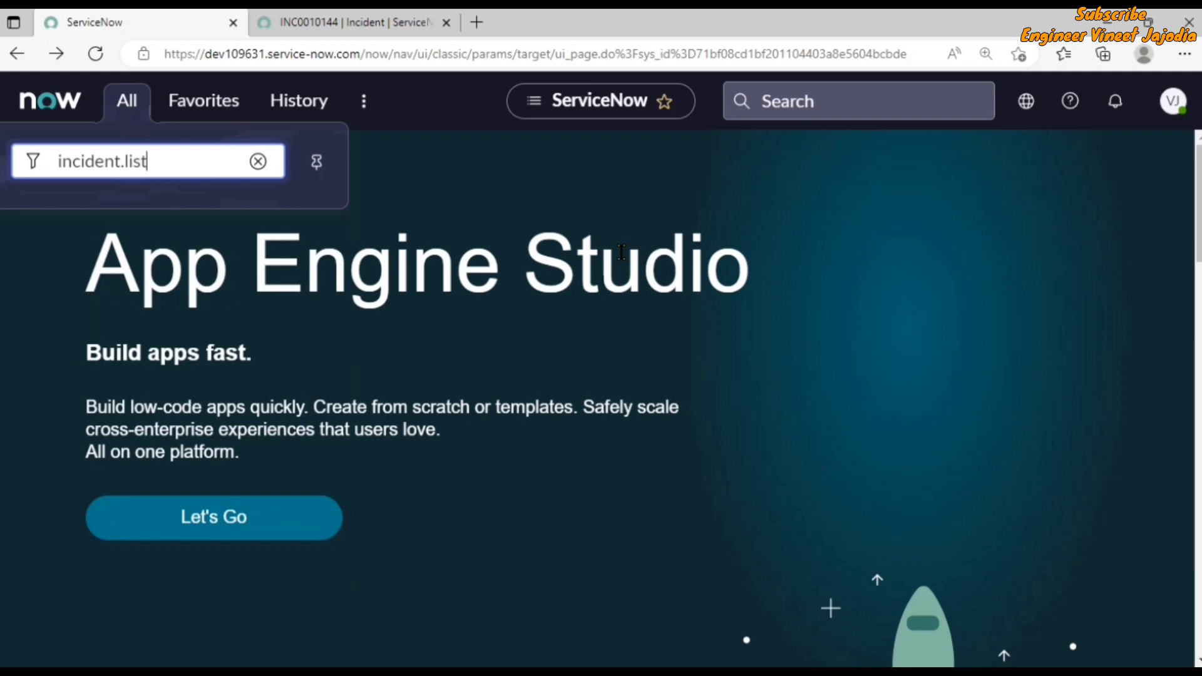
key("Return")
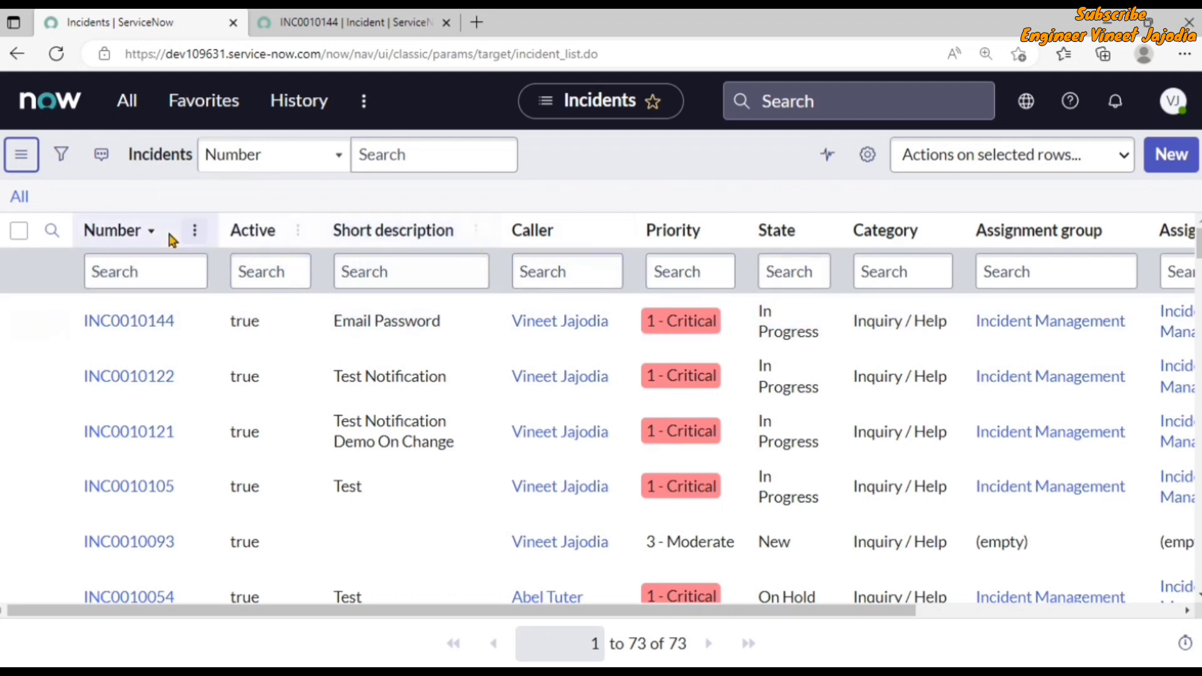
Open the UI policies configured for the Incident table, start a new UI policy and look over its blank form.
left_click(194, 233)
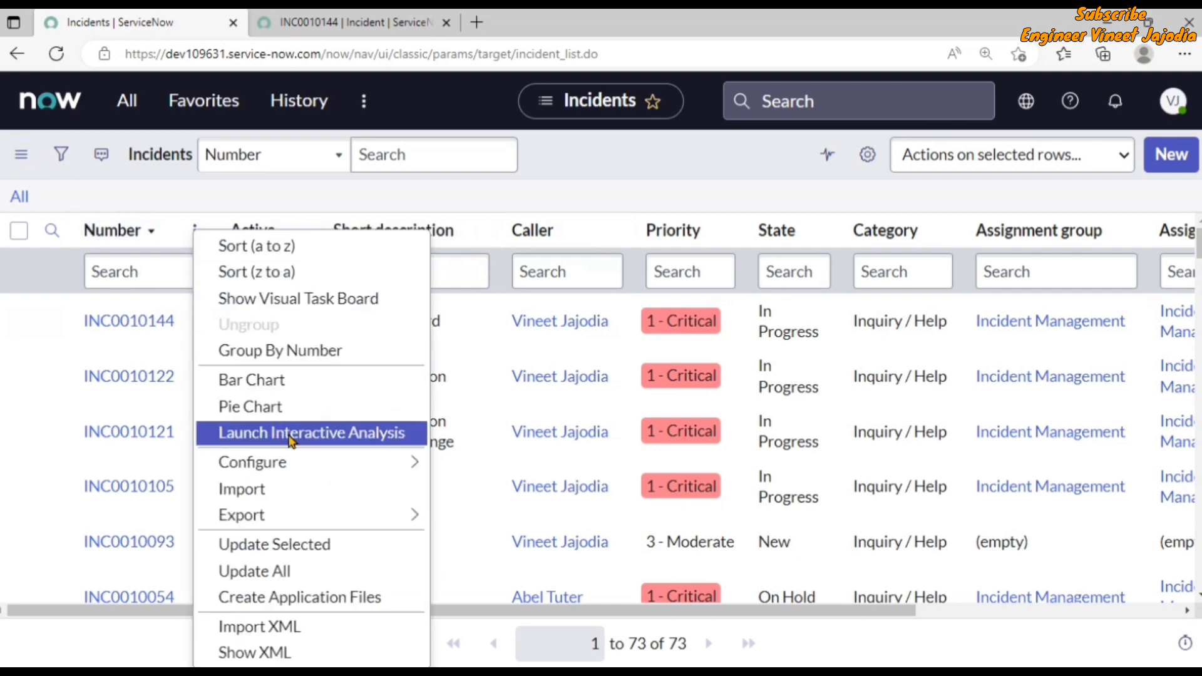
mouse_move(287, 461)
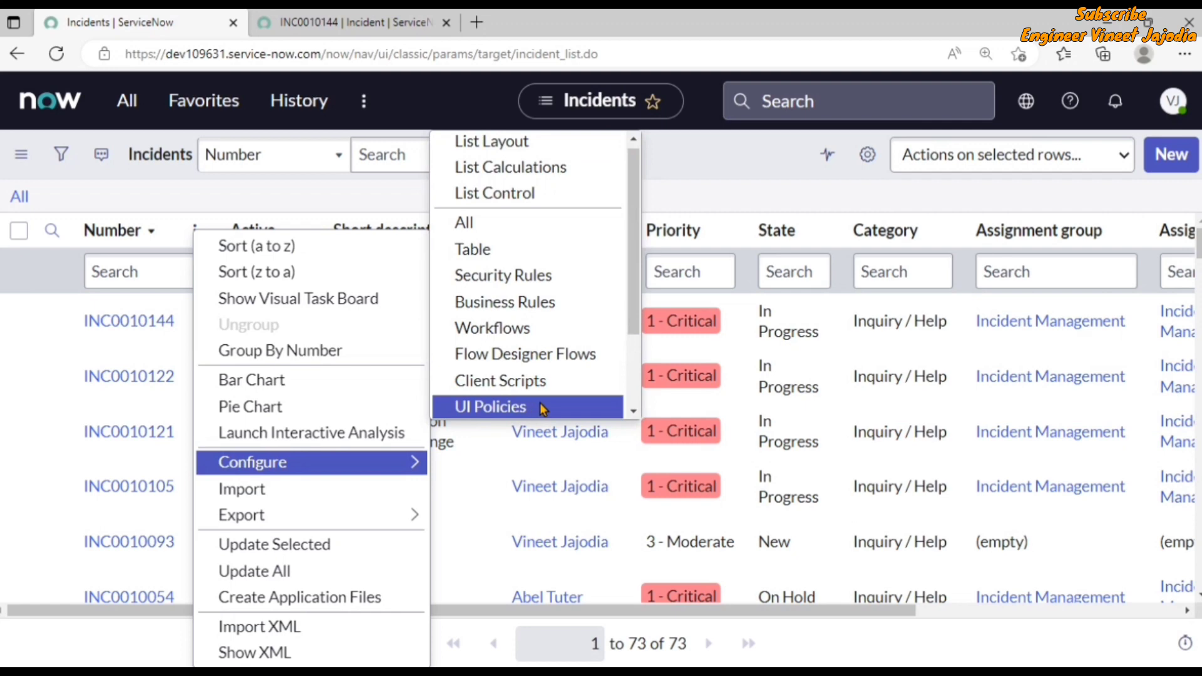
left_click(539, 407)
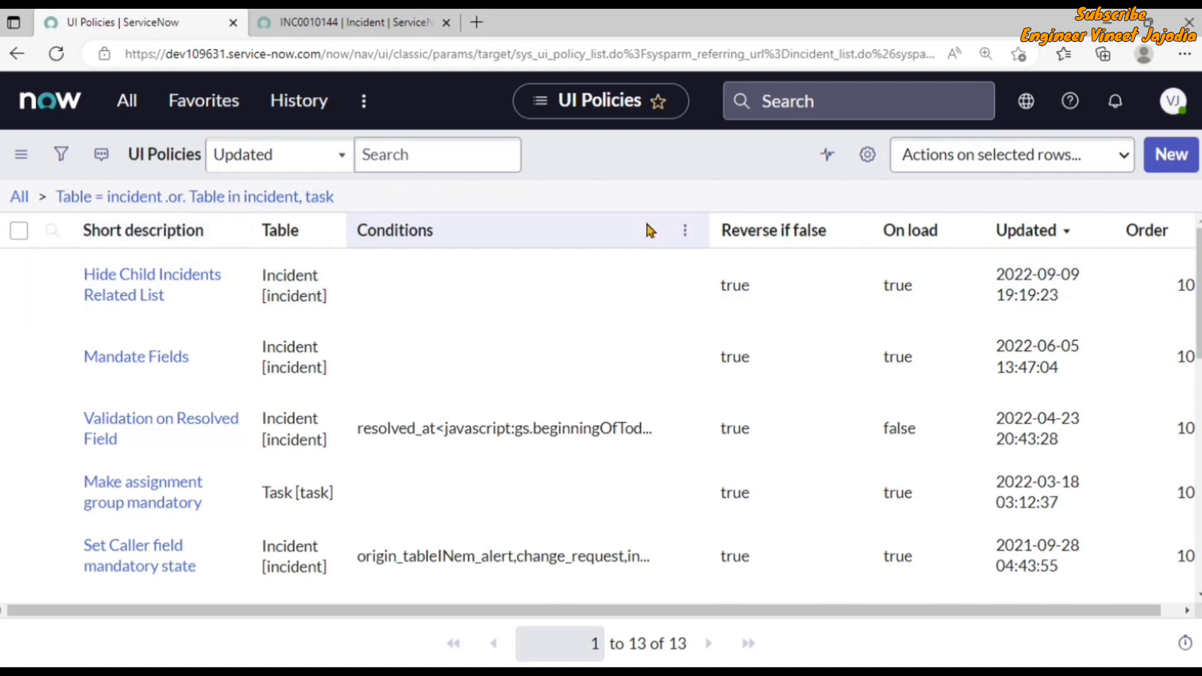
left_click(1186, 165)
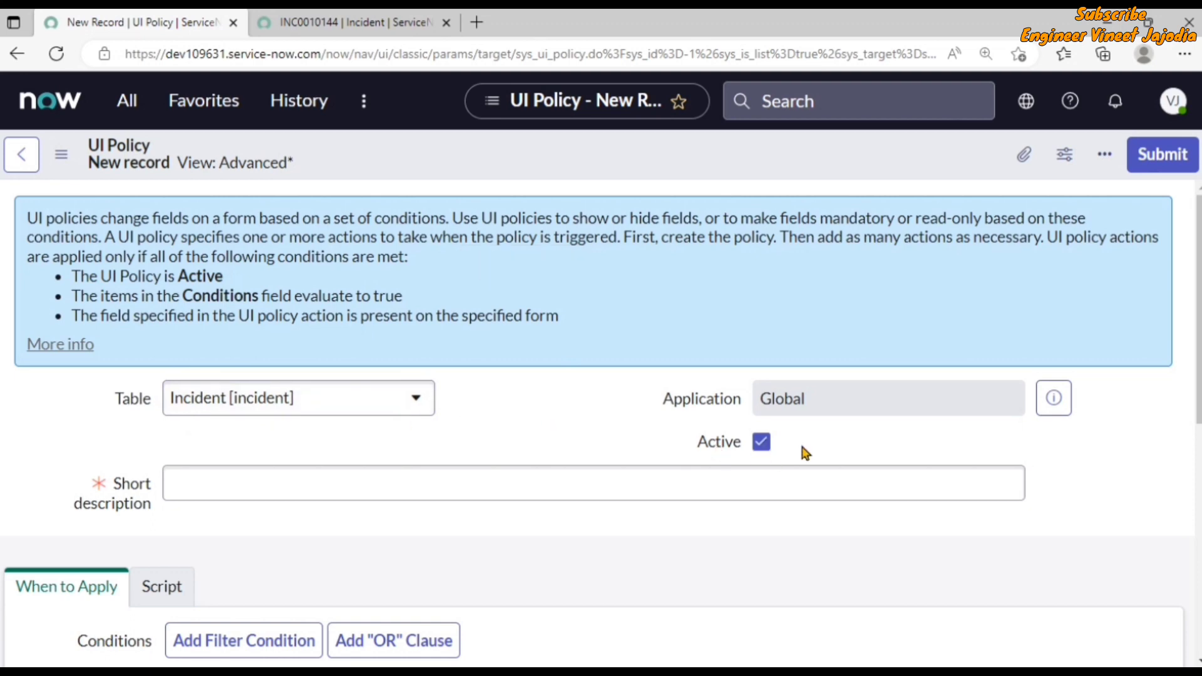
scroll(368, 436, "down", 8)
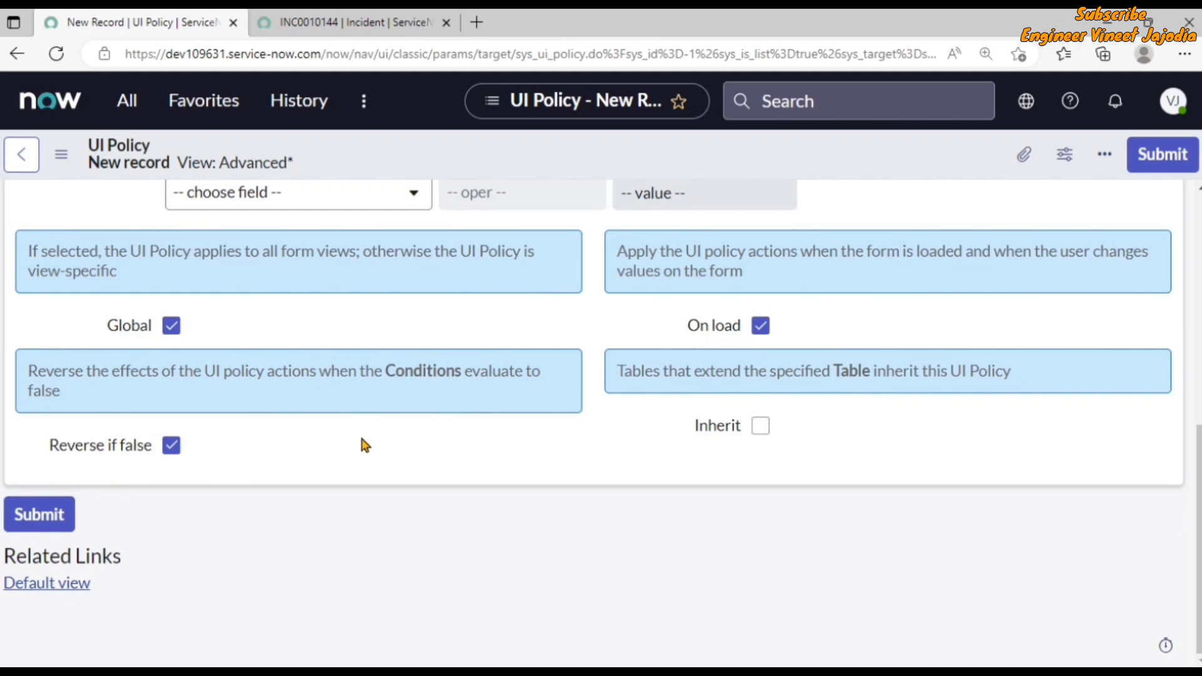
scroll(366, 444, "up", 10)
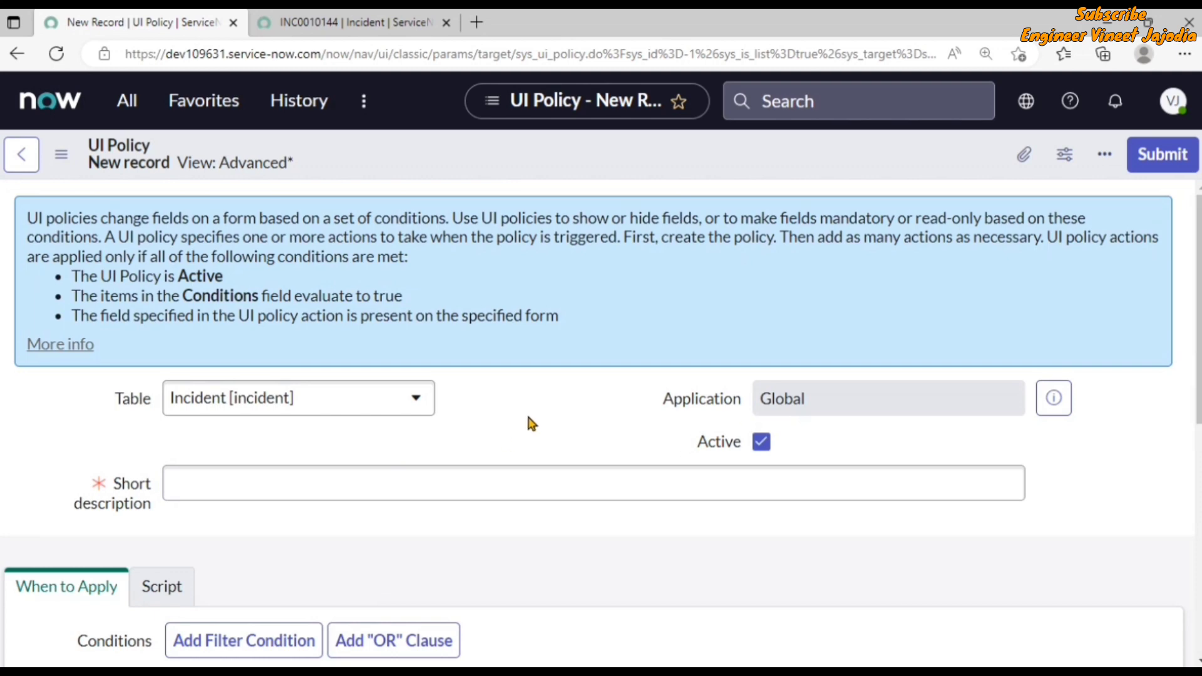
Enter "Make Service, Service Offering, Comfiguration Item Fields Mandatory and Visible" as the new UI policy's short description.
left_click(181, 485)
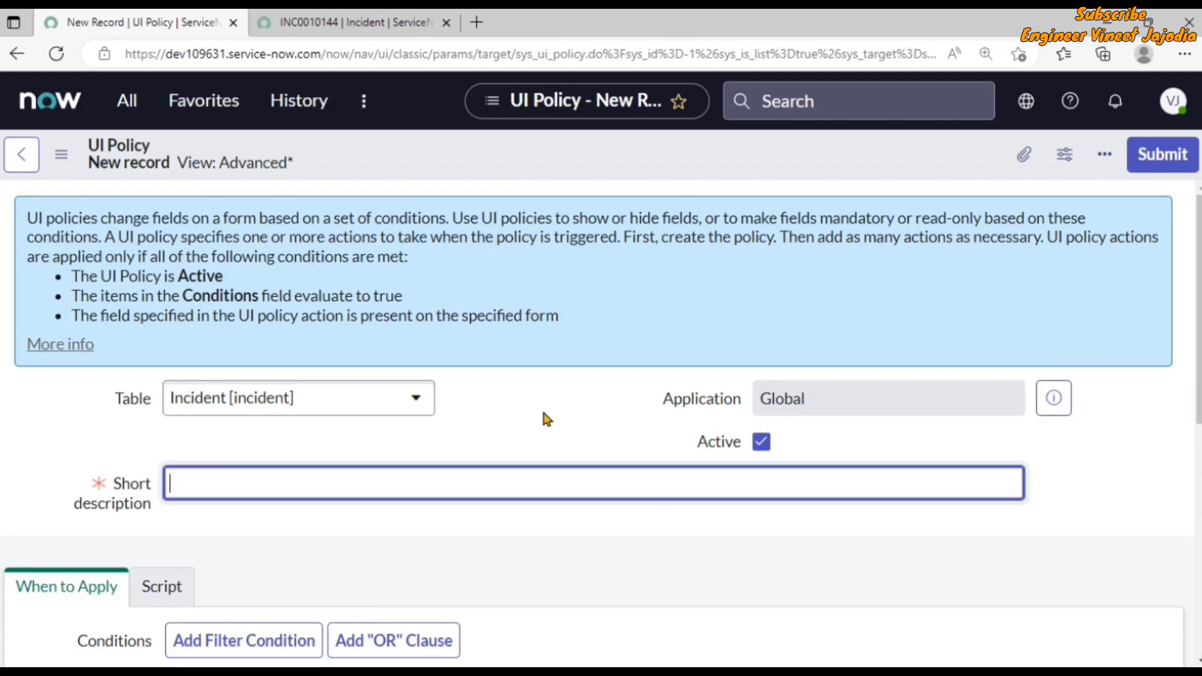
type("Make Service, Servi")
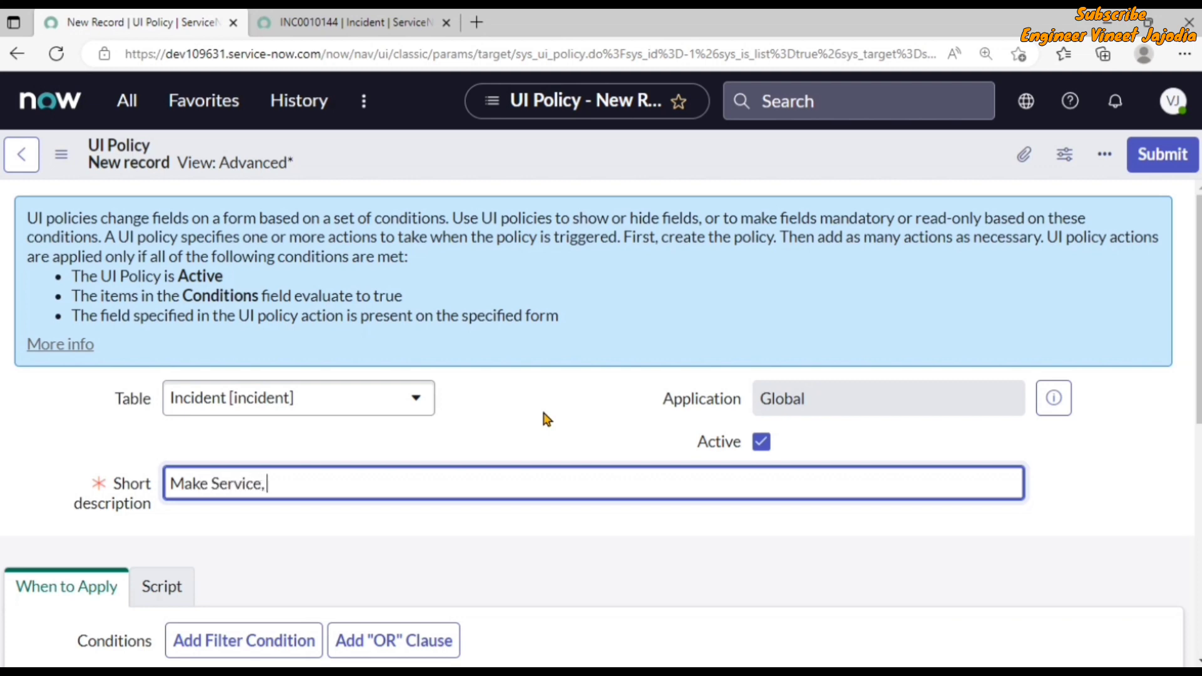
type("ce Offering")
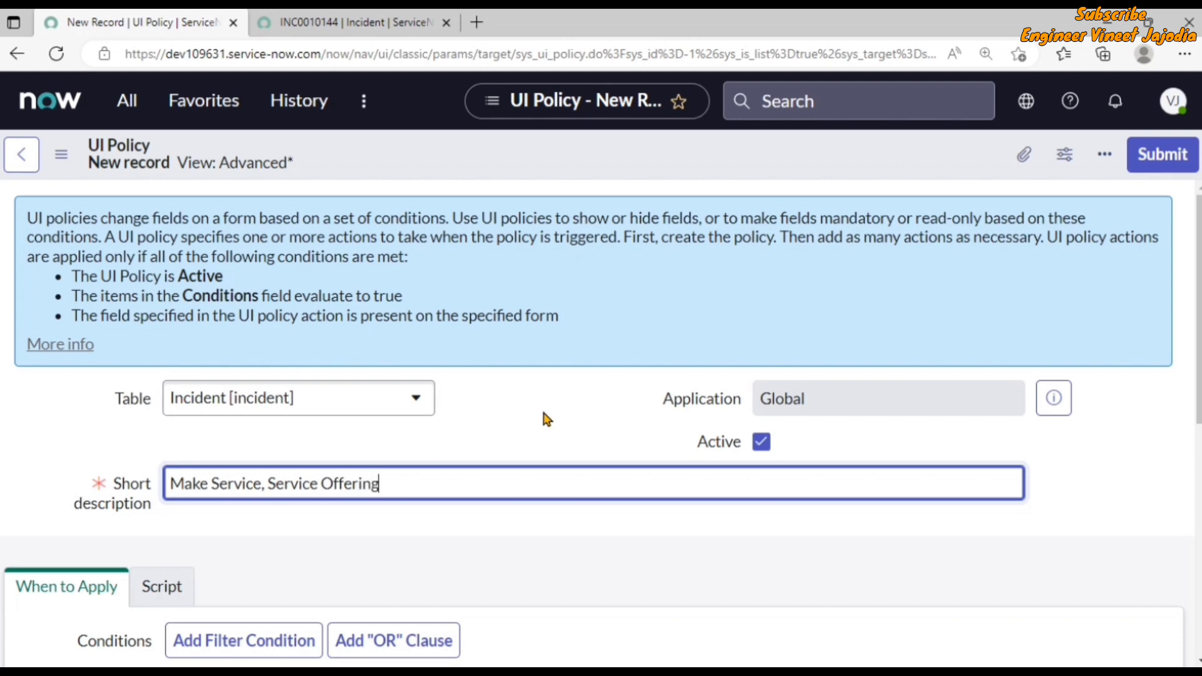
type(", Comfigura")
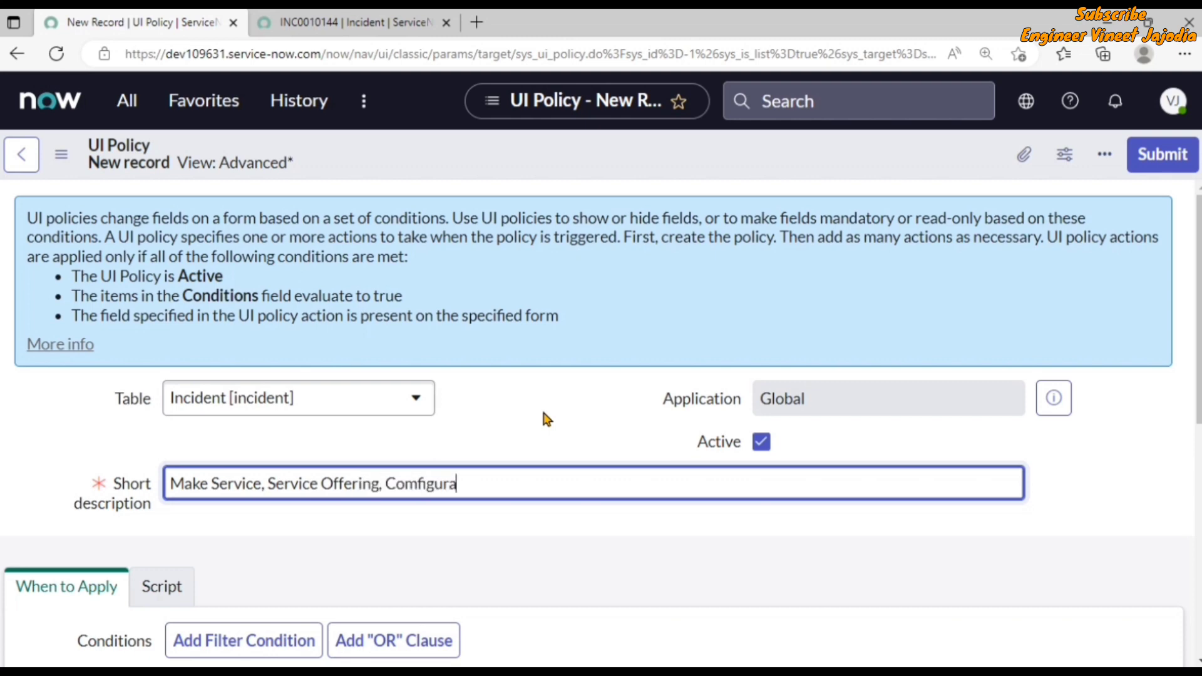
type("tion Item Fields")
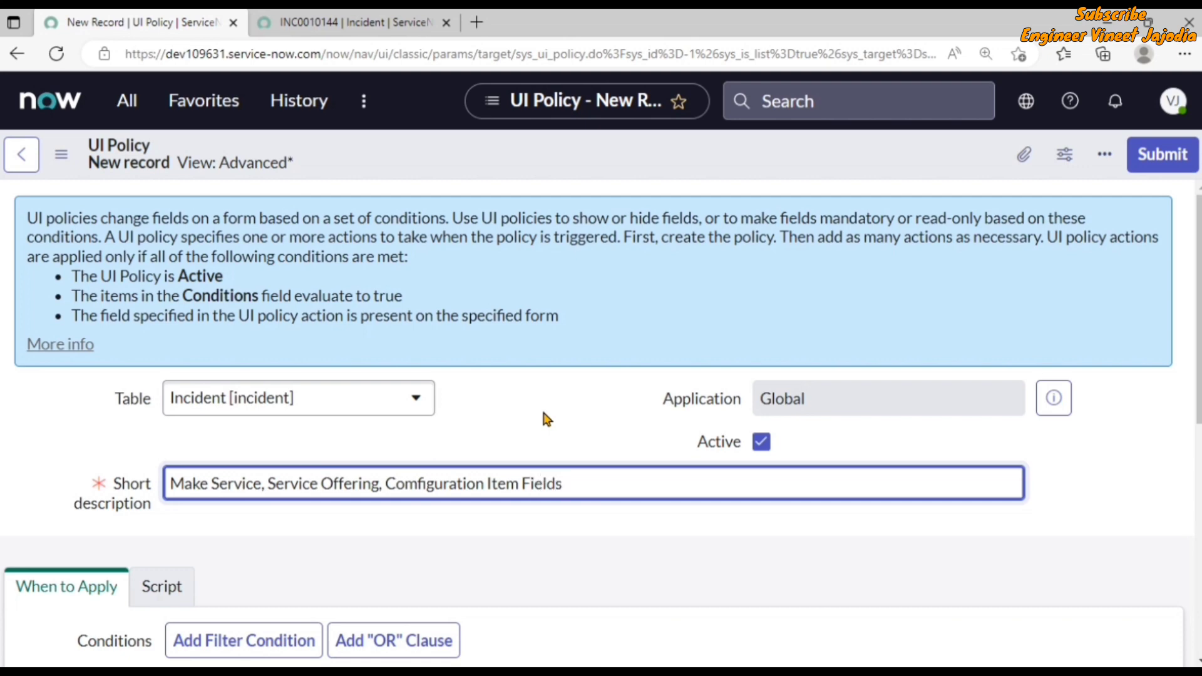
type(" Mandatory and Visible")
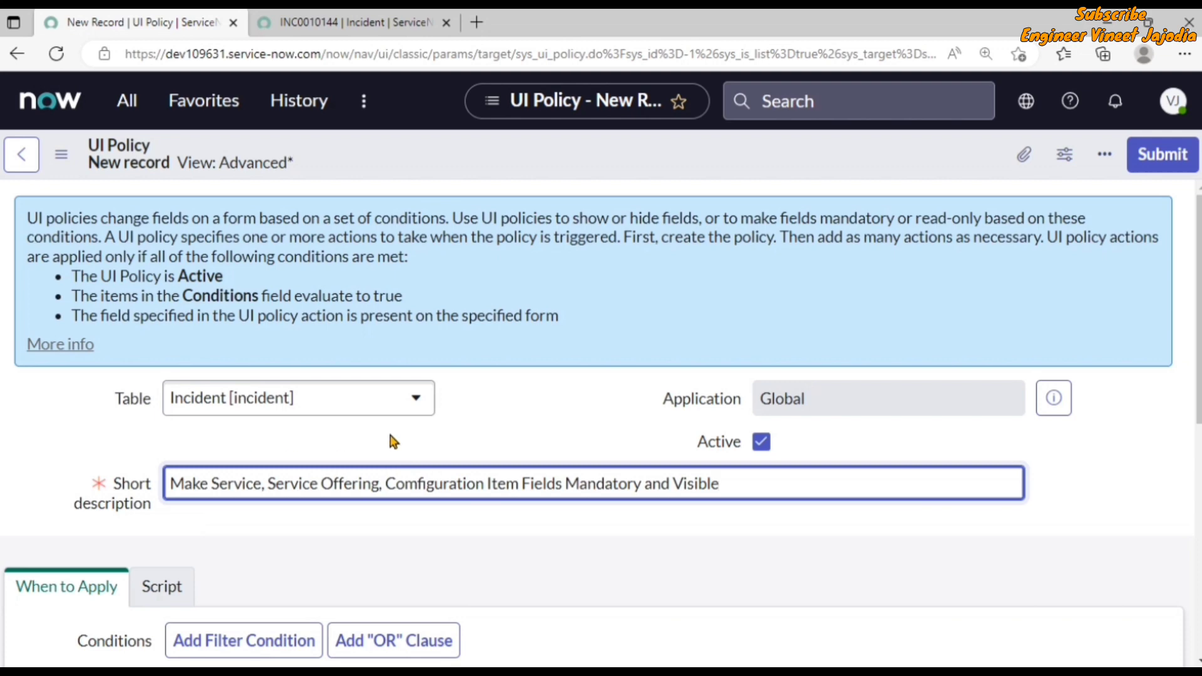
left_click(479, 407)
Look through the Category choices on the open incident record without changing the value.
scroll(479, 411, "down", 5)
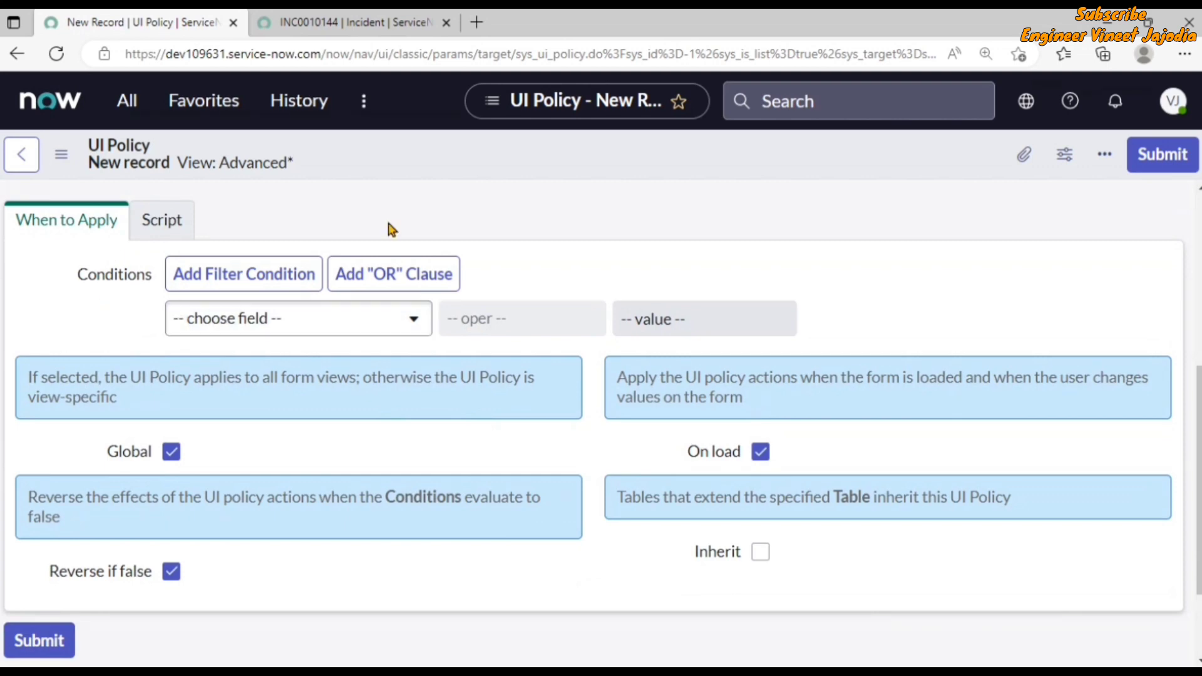
left_click(348, 26)
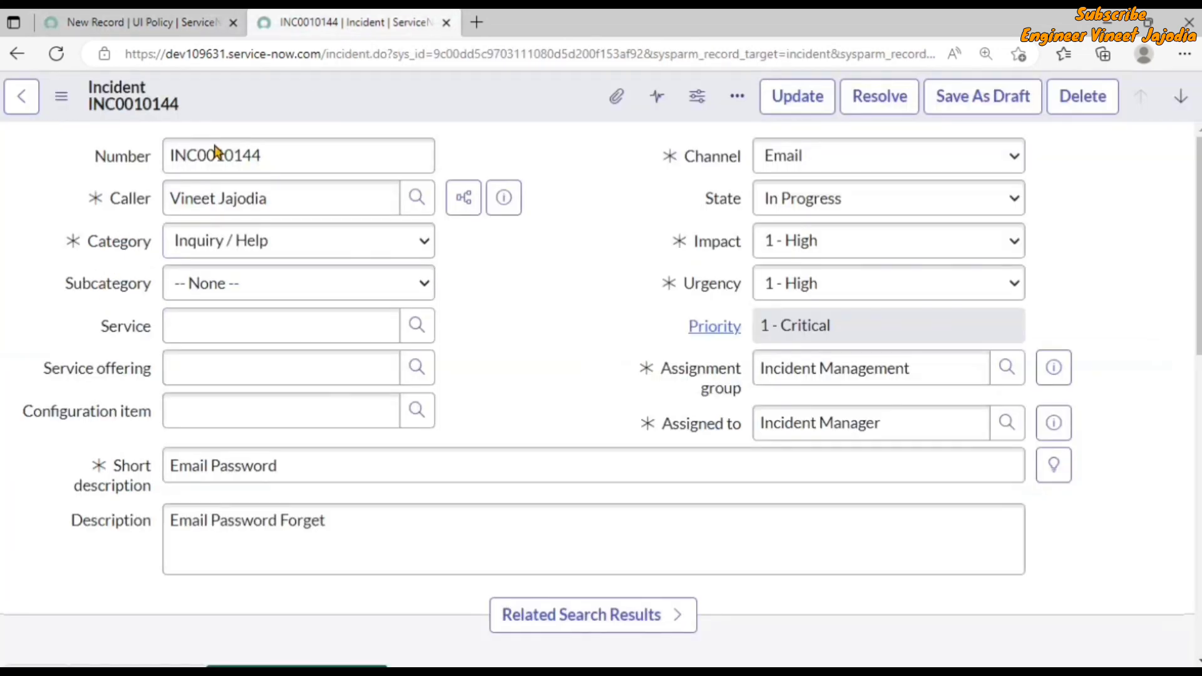
left_click(314, 240)
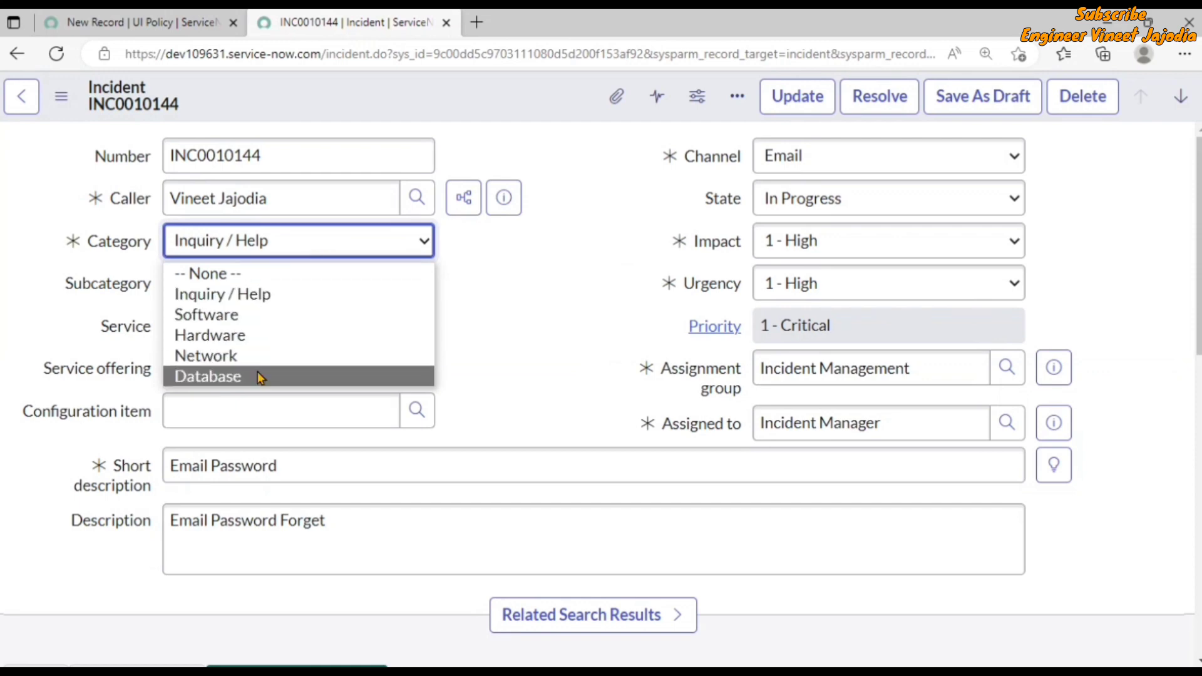
left_click(547, 321)
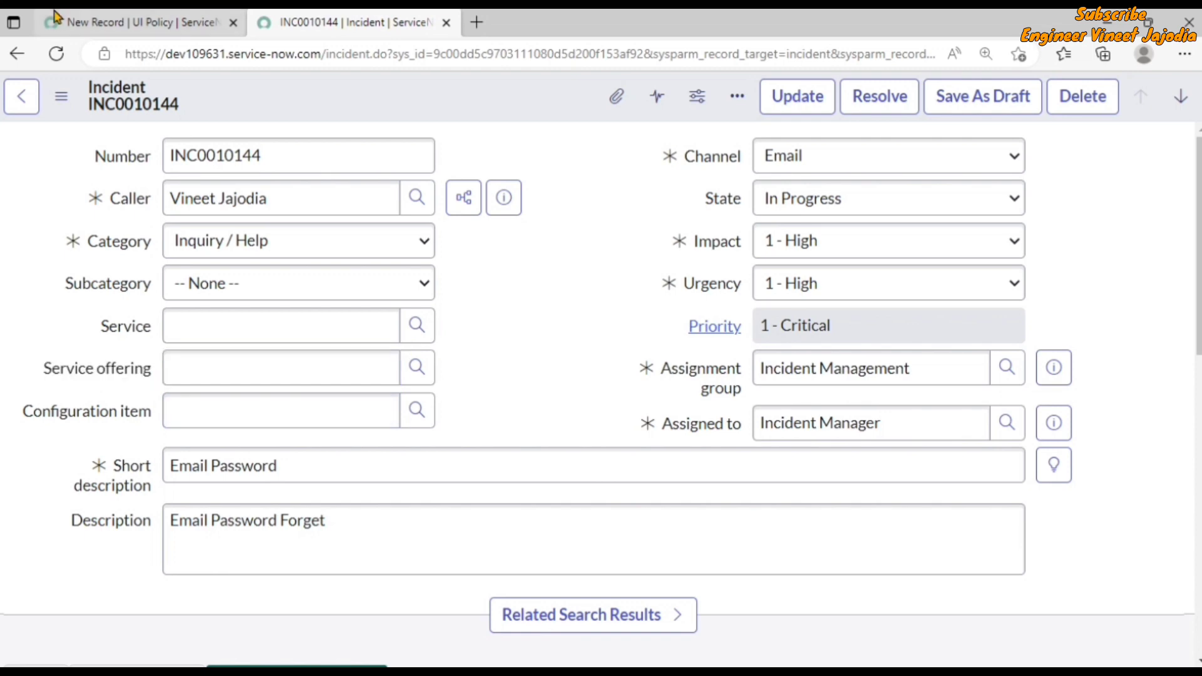
Return to the new UI policy and set its condition field to Category with the operator "is one of".
left_click(88, 21)
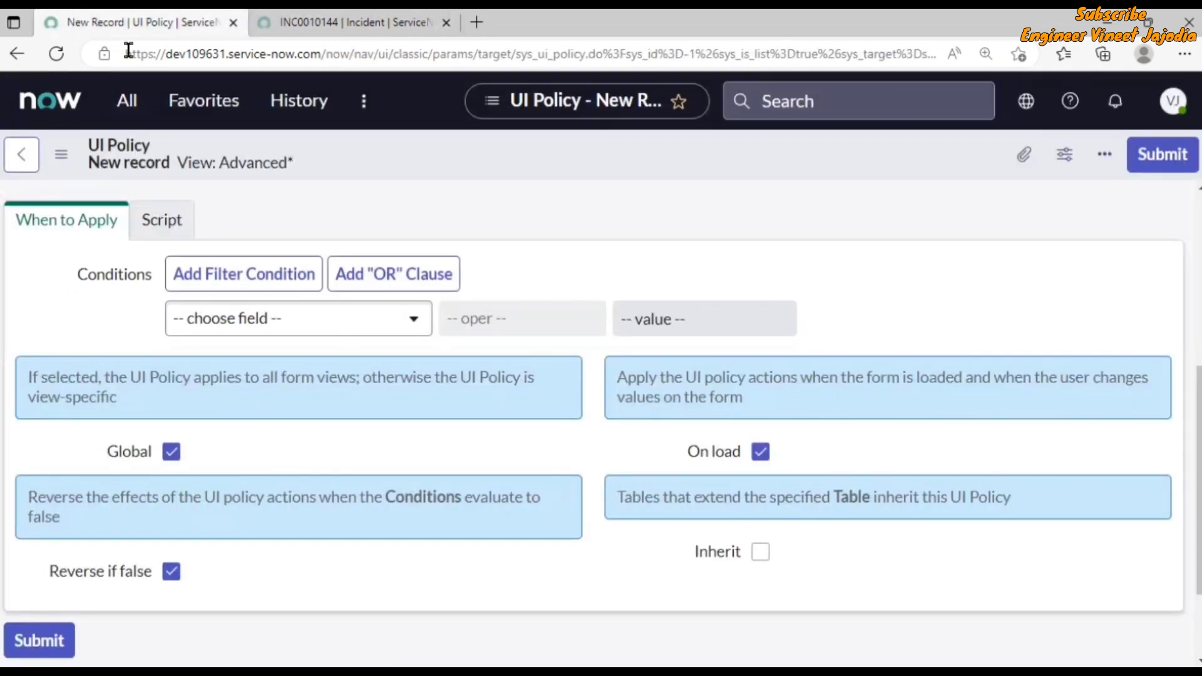
left_click(315, 330)
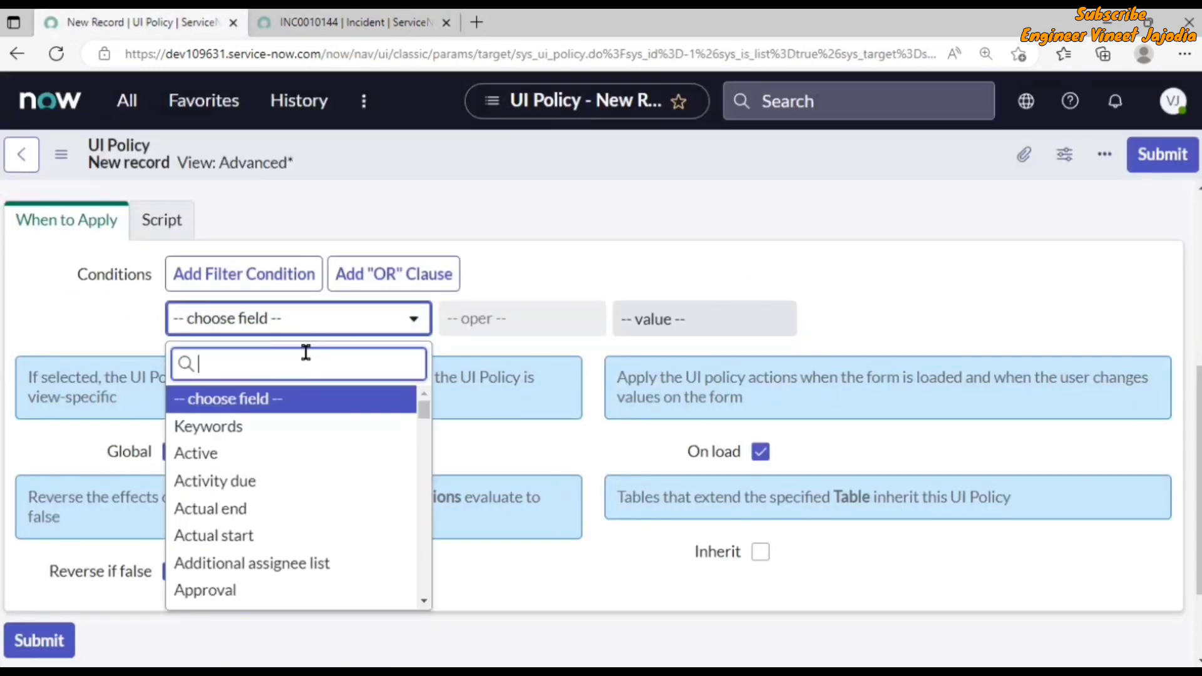
type("Category")
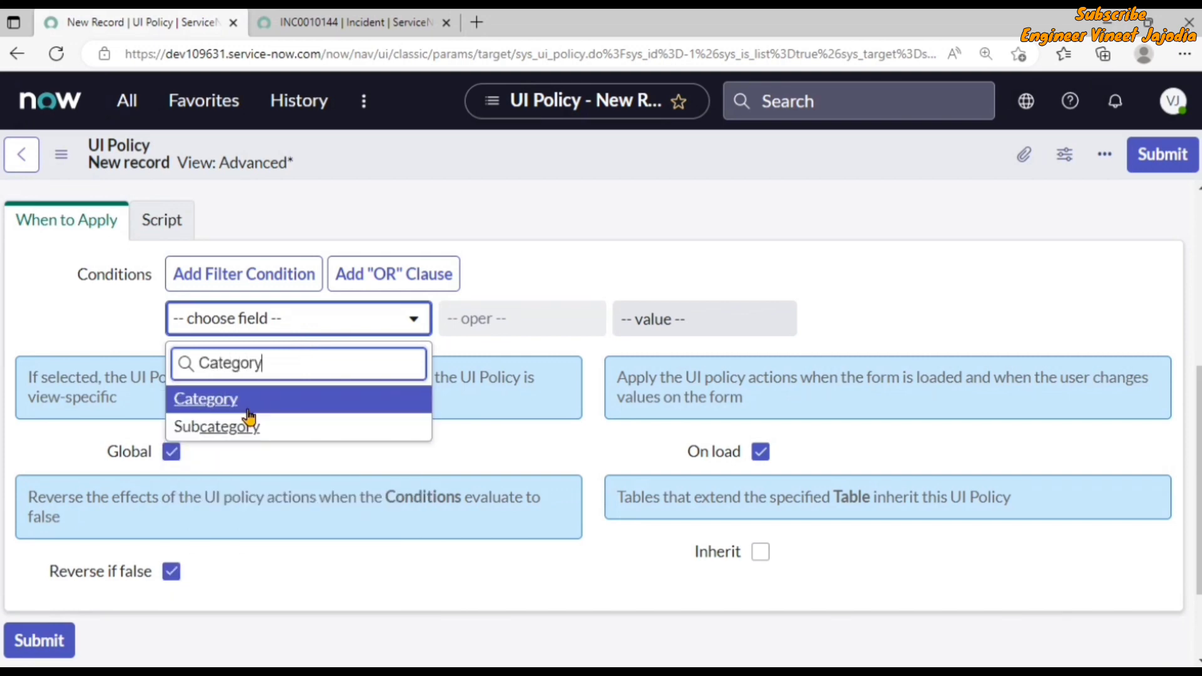
key("Return")
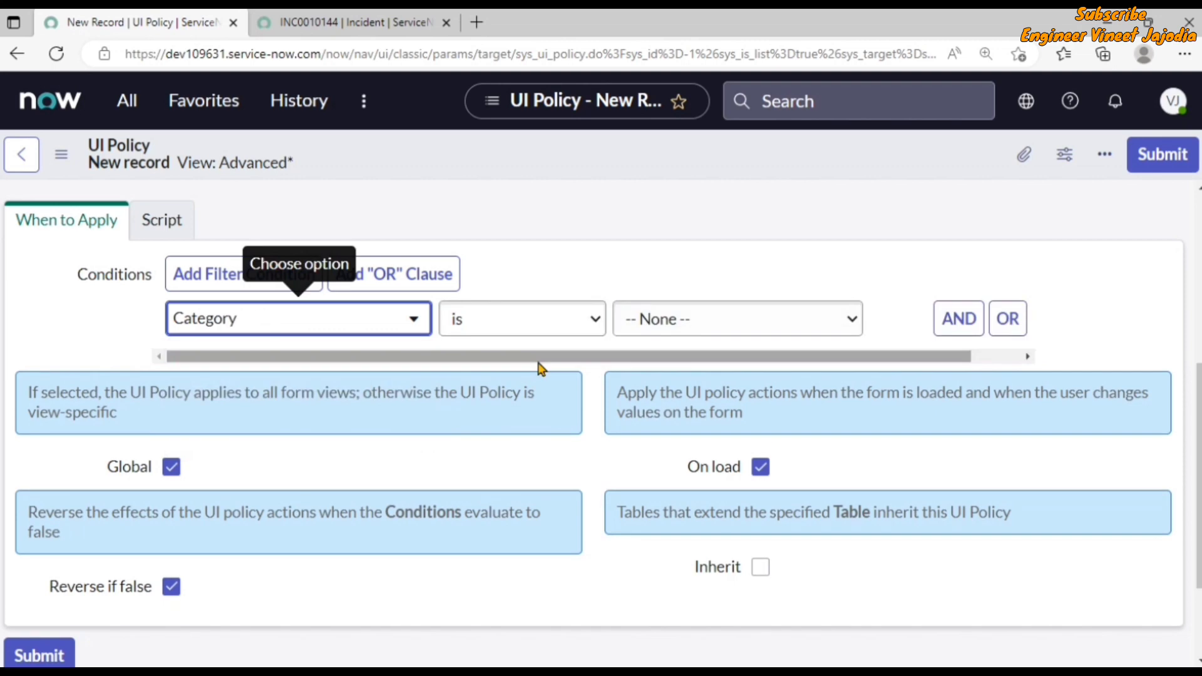
left_click(511, 317)
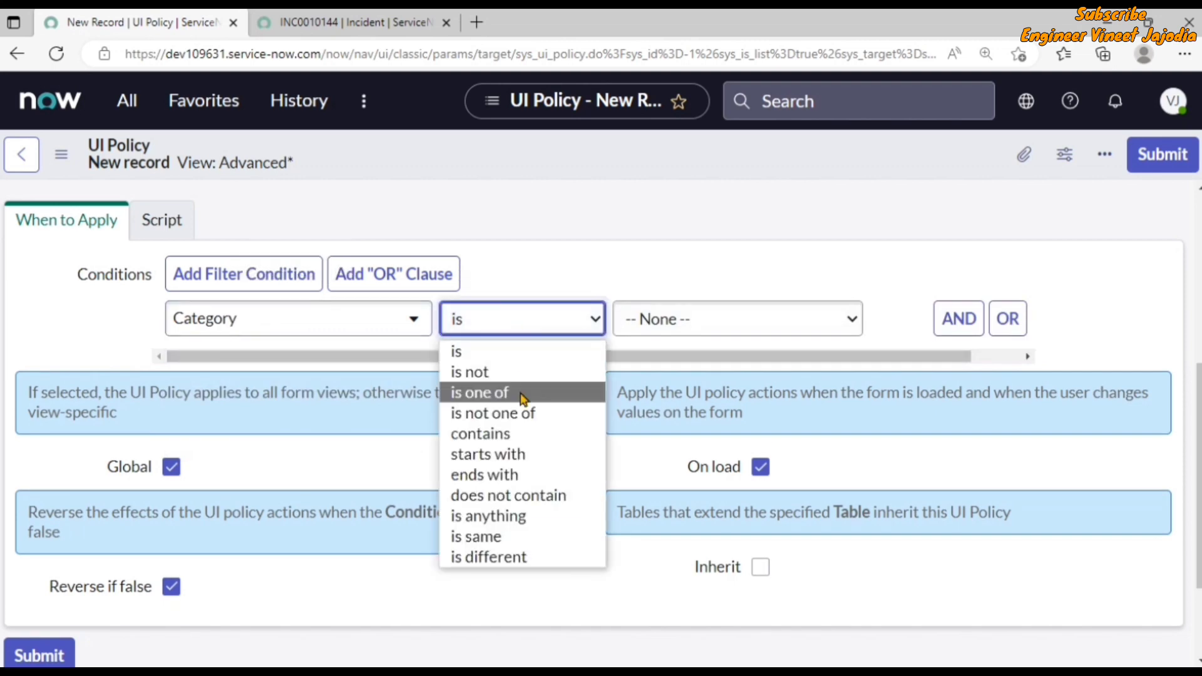
left_click(525, 392)
scroll(737, 338, "up", 2)
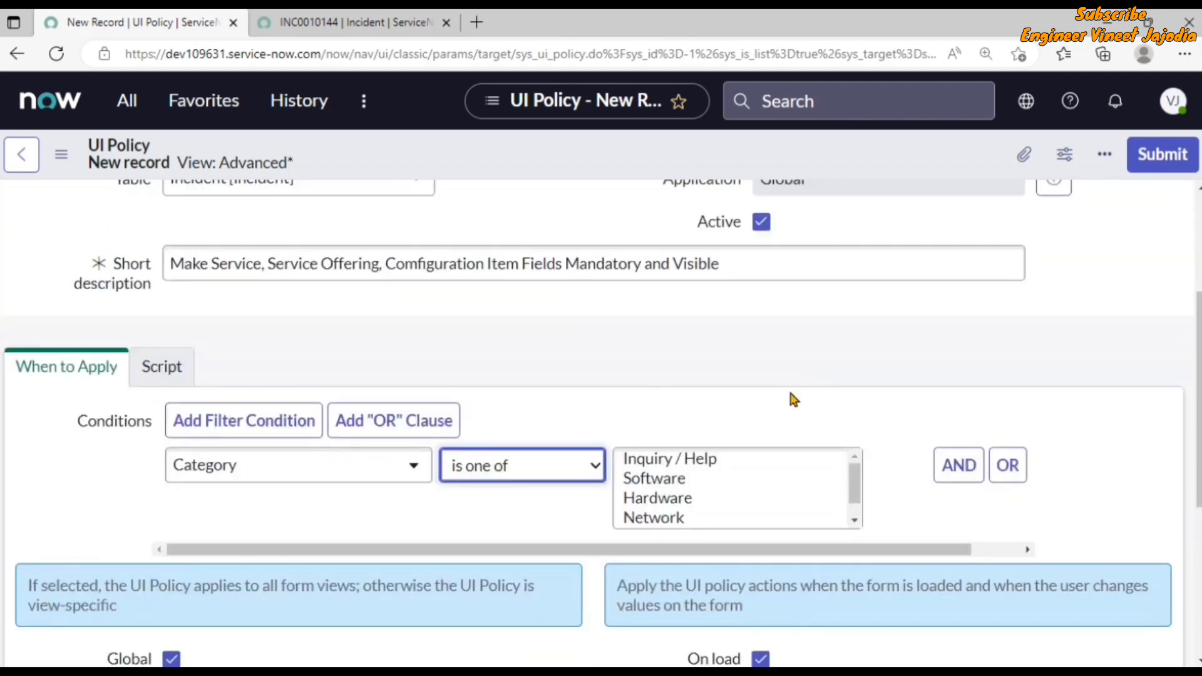
scroll(791, 397, "down", 2)
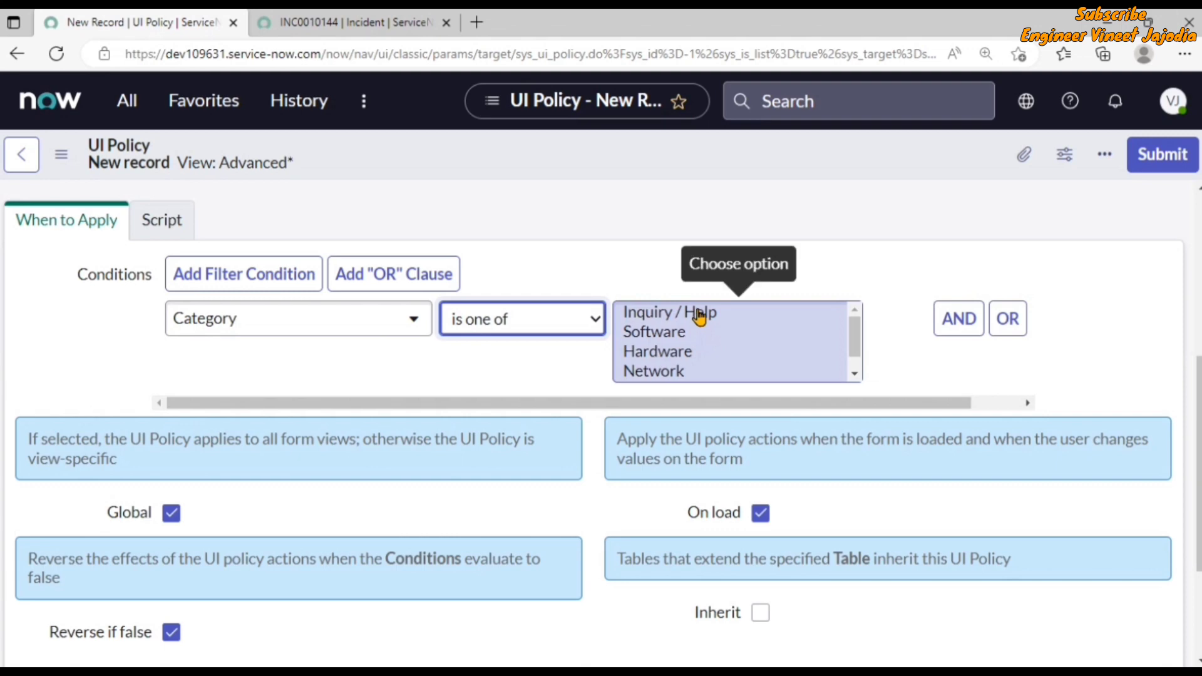
Select Inquiry / Help, Software, Hardware, Network and Database as the Category condition's values, and review the form.
left_click(699, 316)
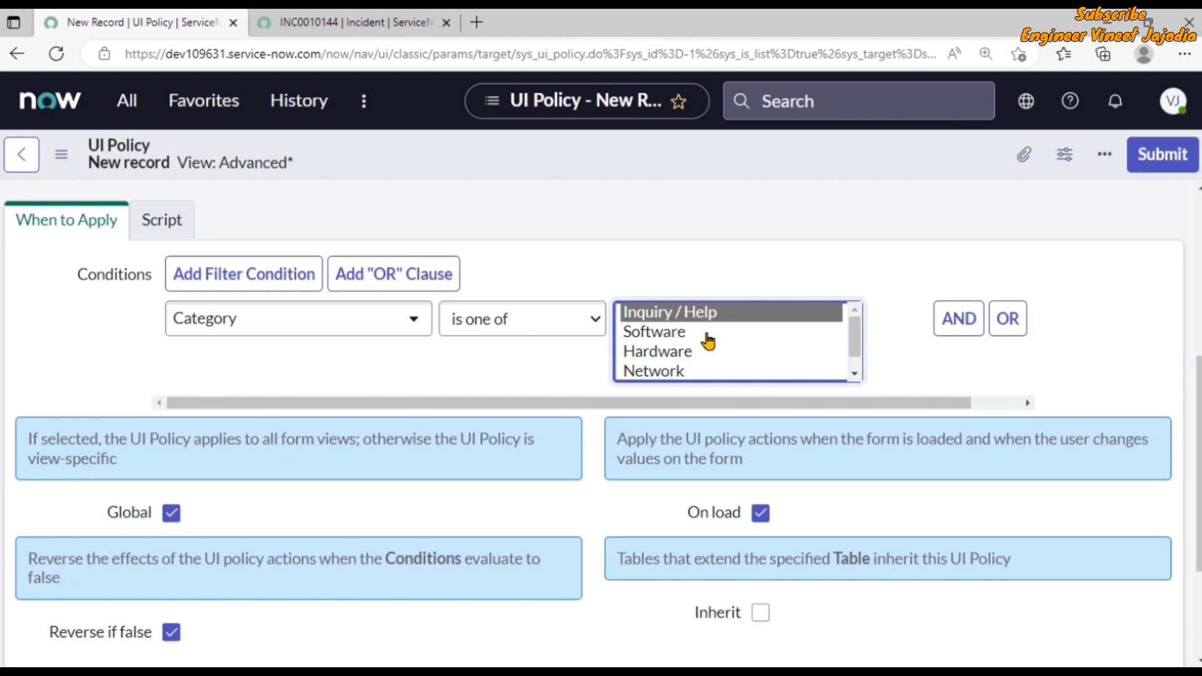
left_click(704, 334, "ctrl")
left_click(701, 352, "ctrl")
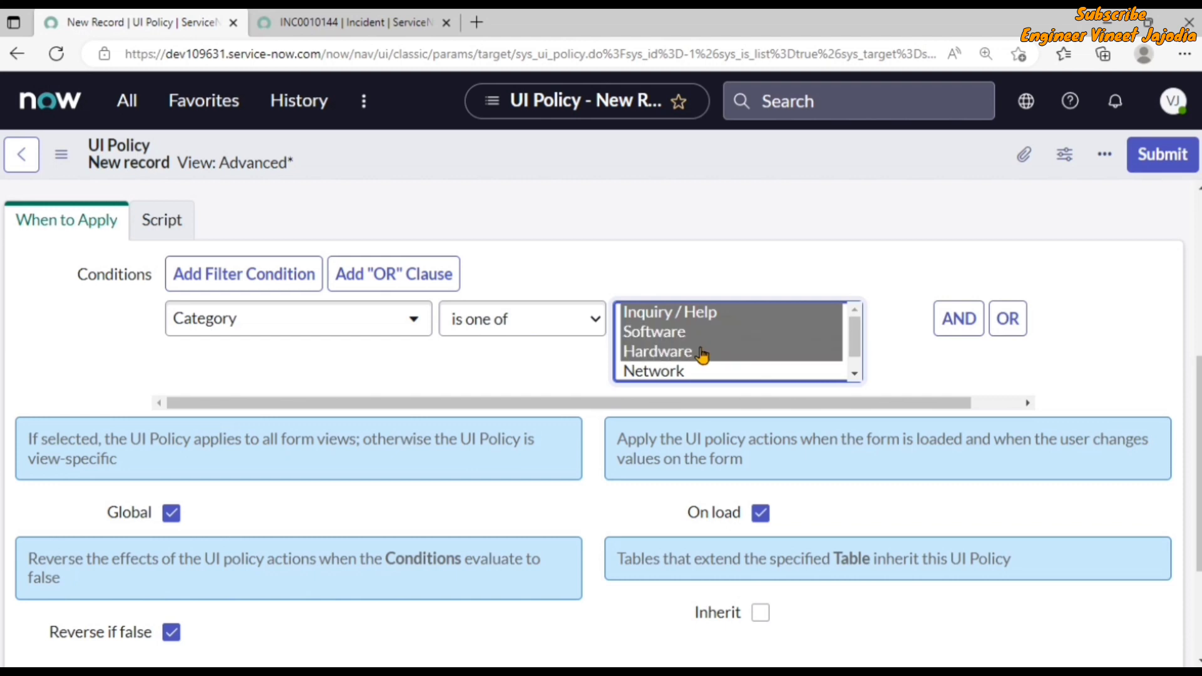
left_click(702, 372, "ctrl")
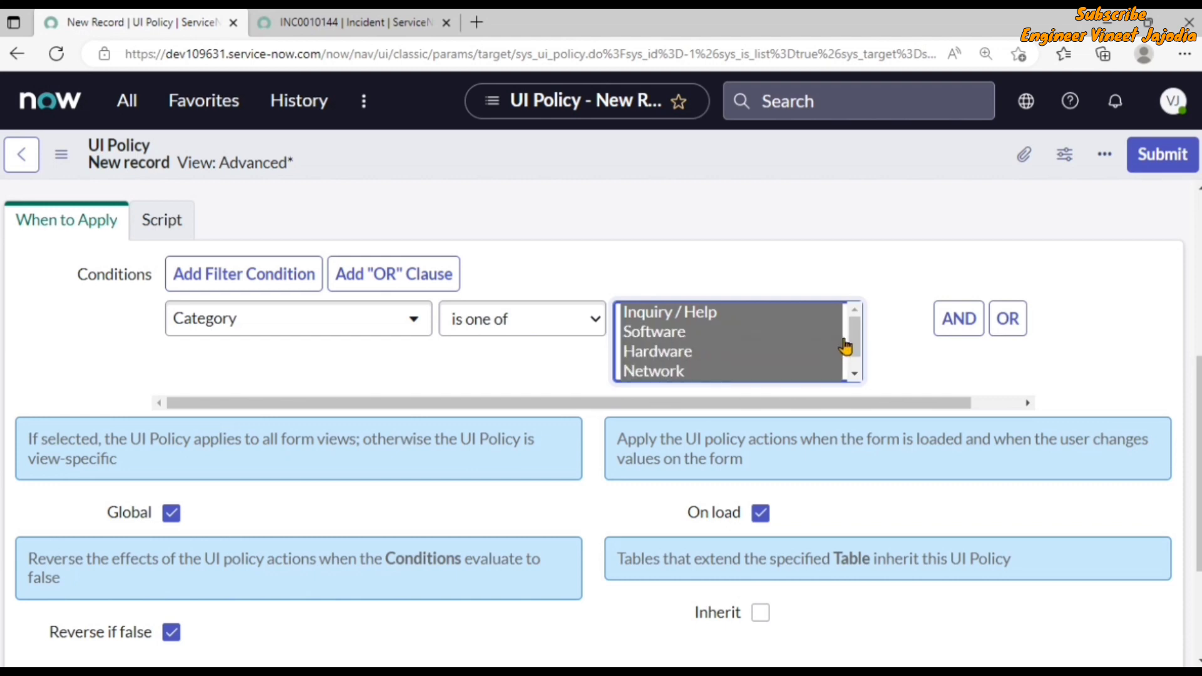
scroll(845, 346, "down", 1)
left_click(685, 374, "ctrl")
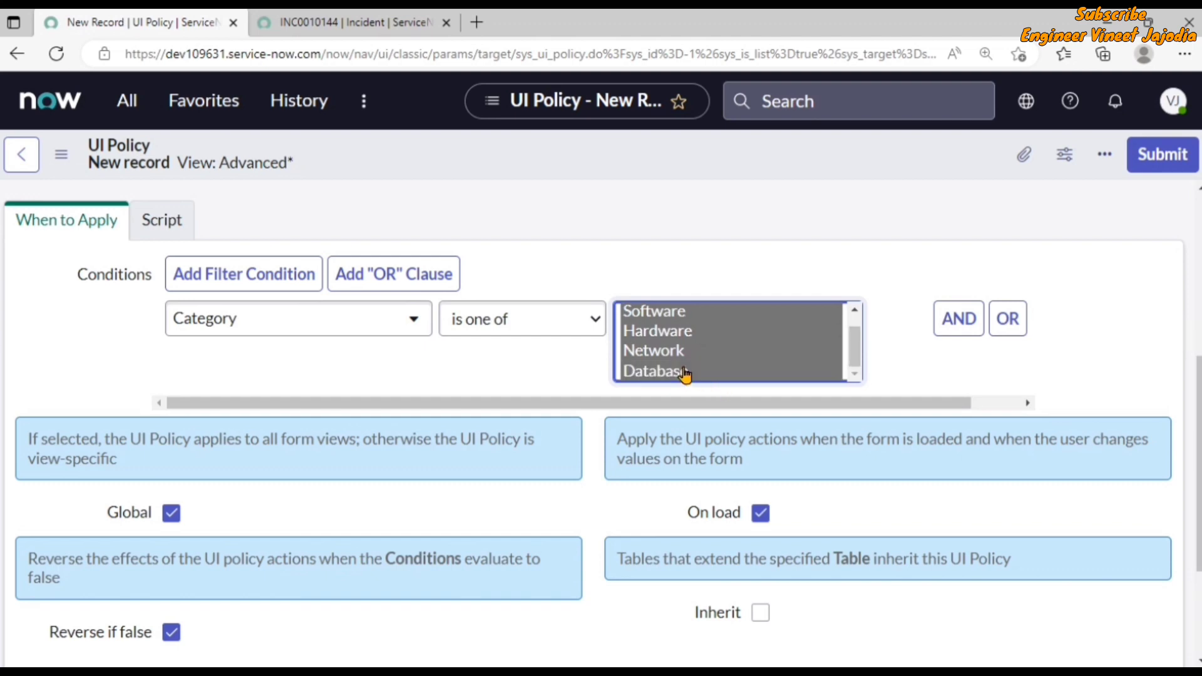
scroll(832, 350, "down", 2)
scroll(572, 343, "up", 2)
scroll(220, 259, "up", 3)
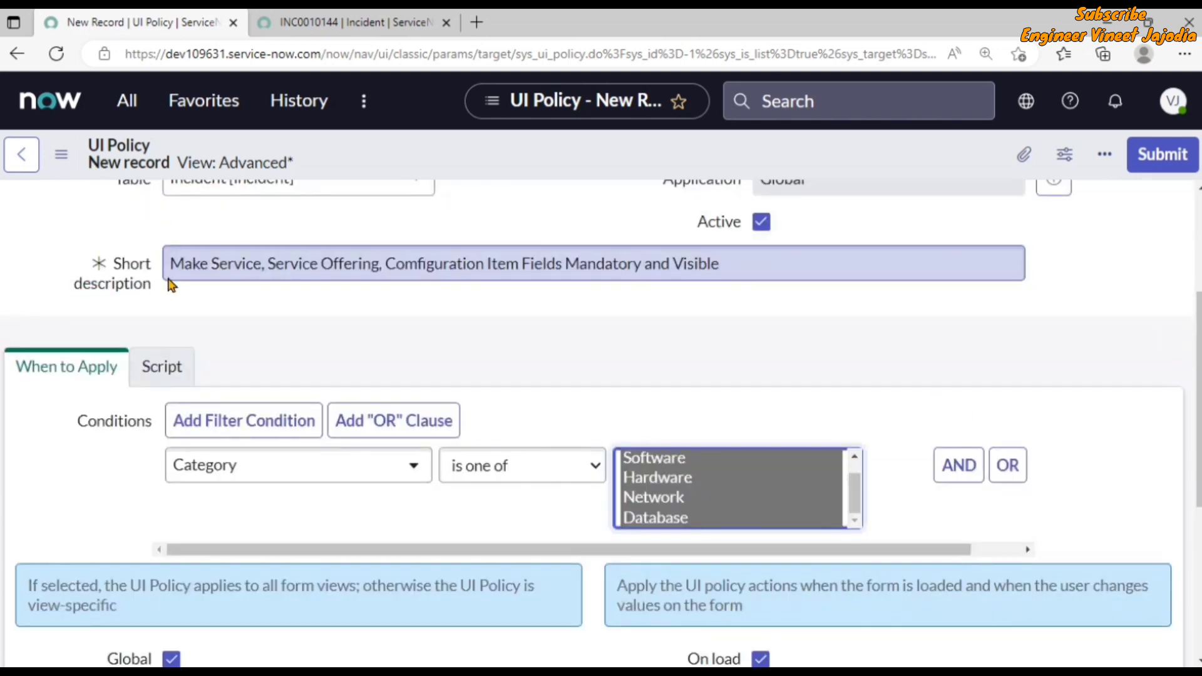
Save the new UI policy without leaving its record, and go to its list of UI policy actions.
left_click(55, 166)
left_click(116, 176)
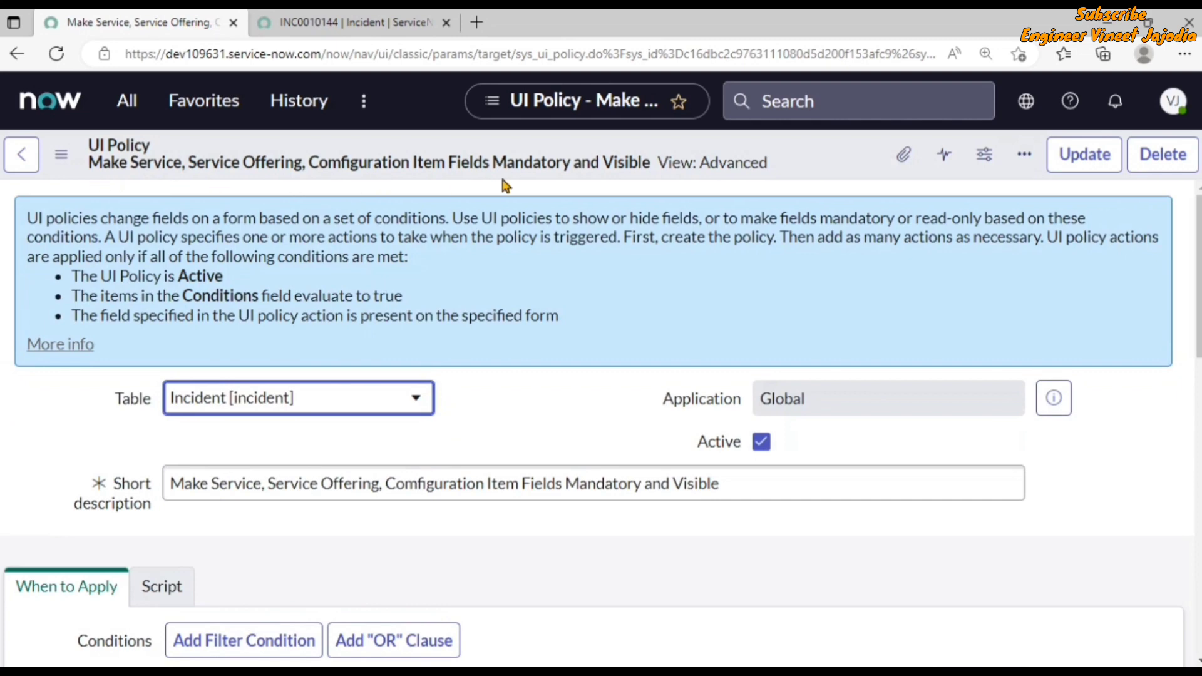
scroll(497, 349, "down", 1)
scroll(494, 340, "down", 4)
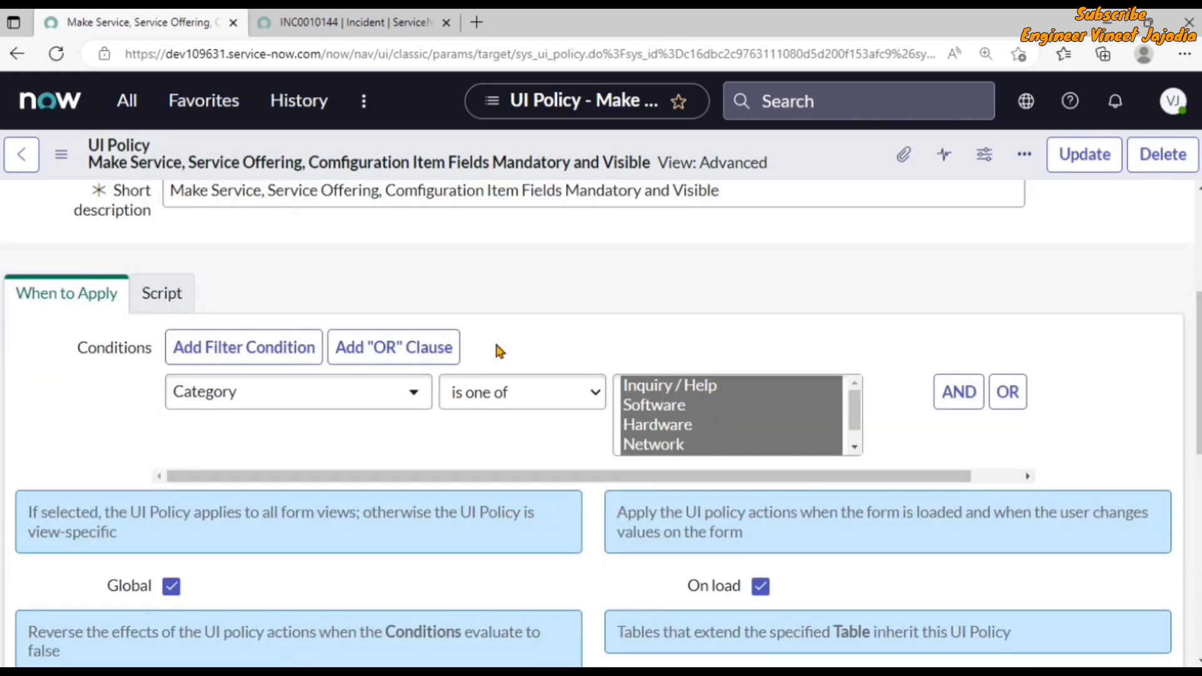
scroll(494, 345, "down", 5)
scroll(492, 344, "down", 6)
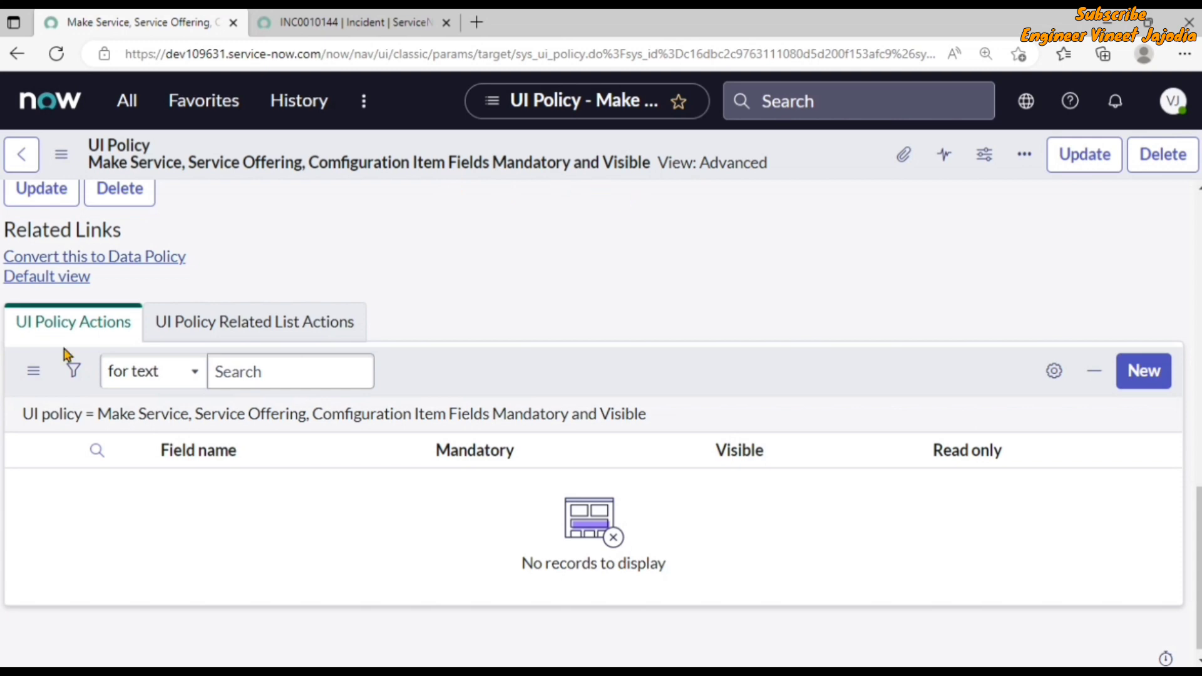
scroll(134, 358, "down", 1)
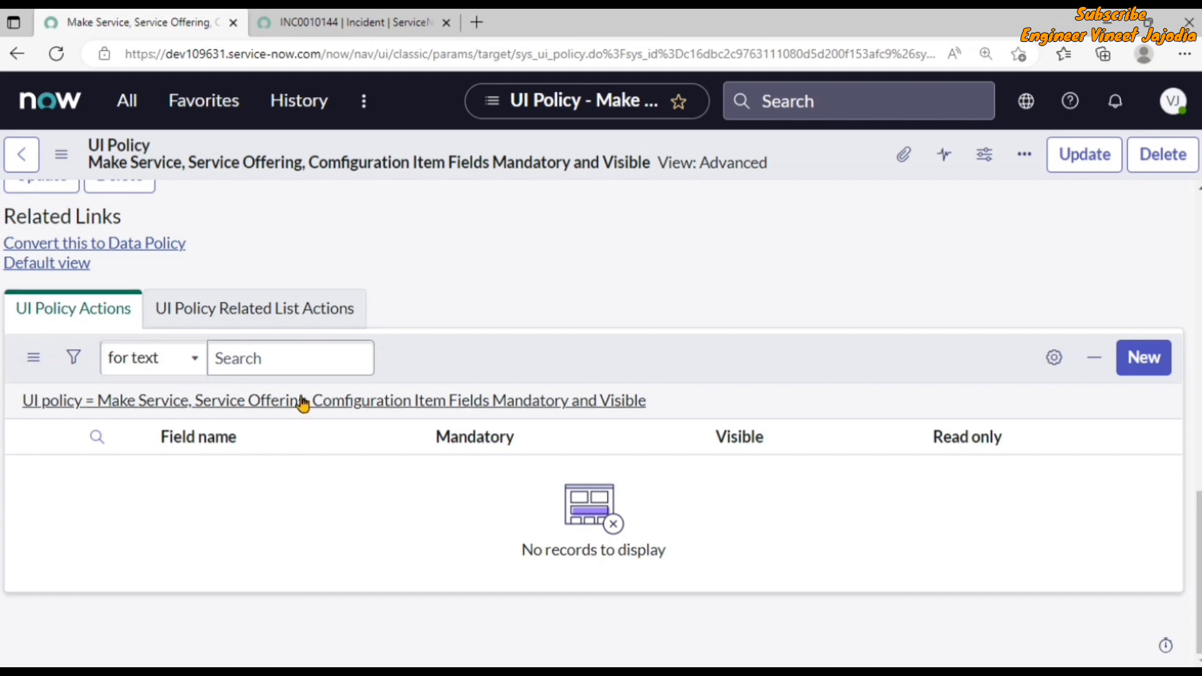
Start a new UI policy action for this policy and choose Service from the Incident fields as its field name.
left_click(1144, 363)
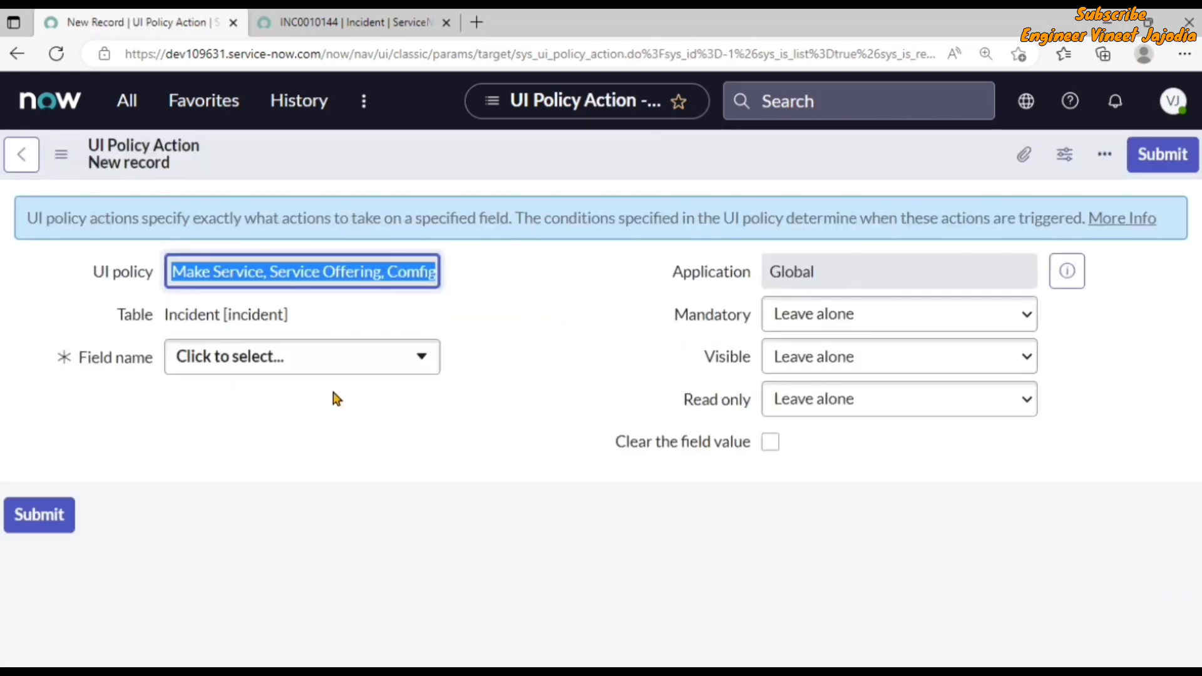
left_click(367, 360)
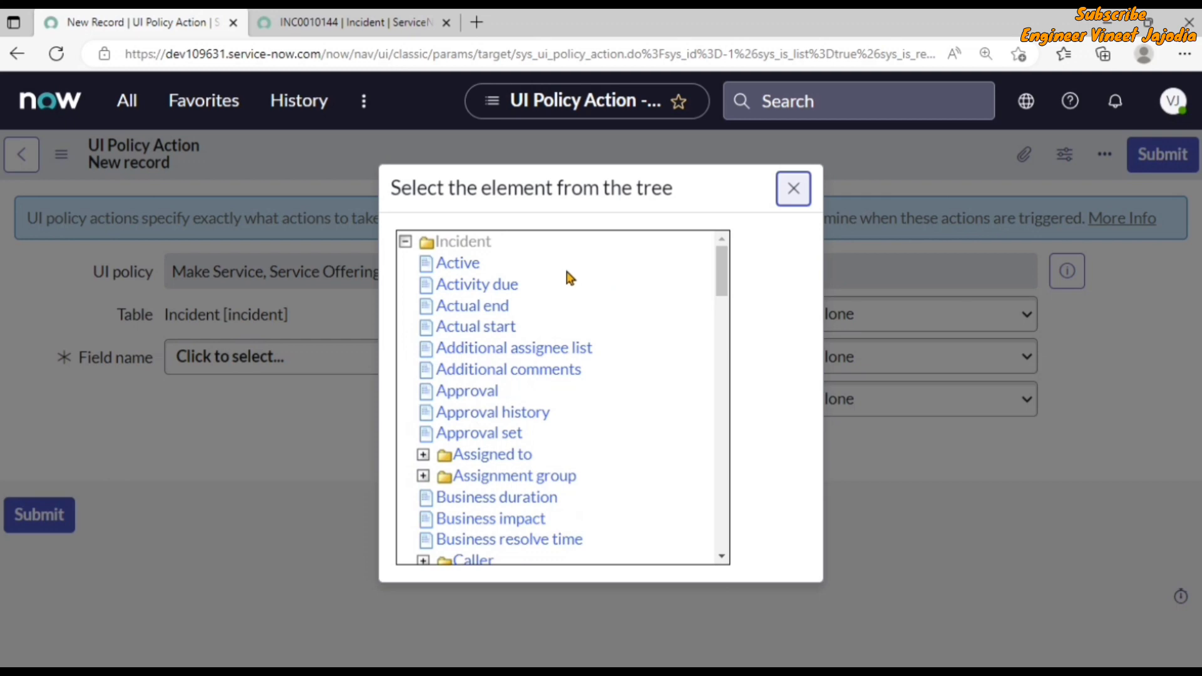
scroll(566, 266, "down", 12)
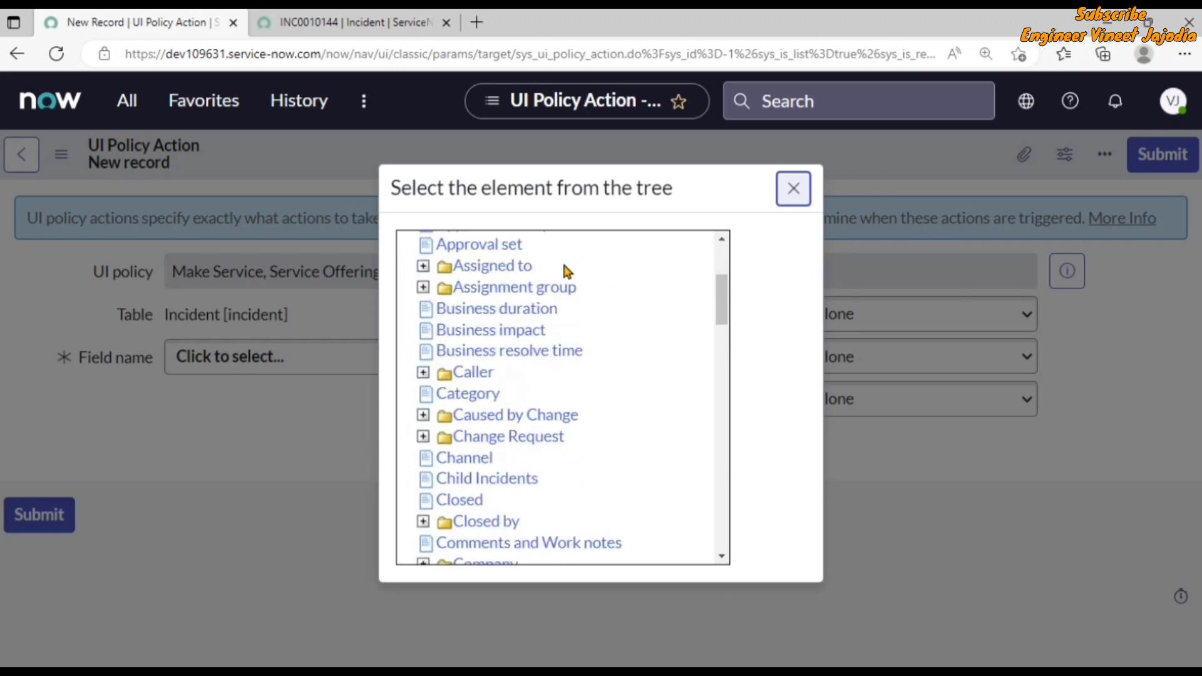
scroll(560, 292, "down", 10)
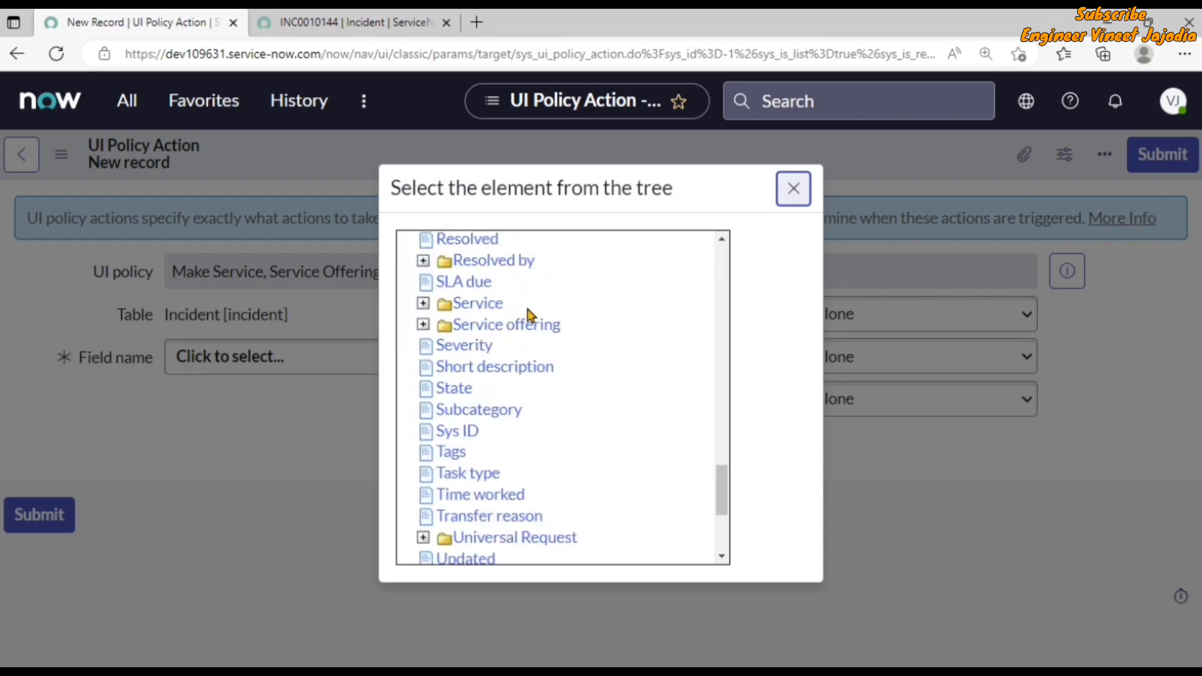
scroll(497, 307, "down", 1)
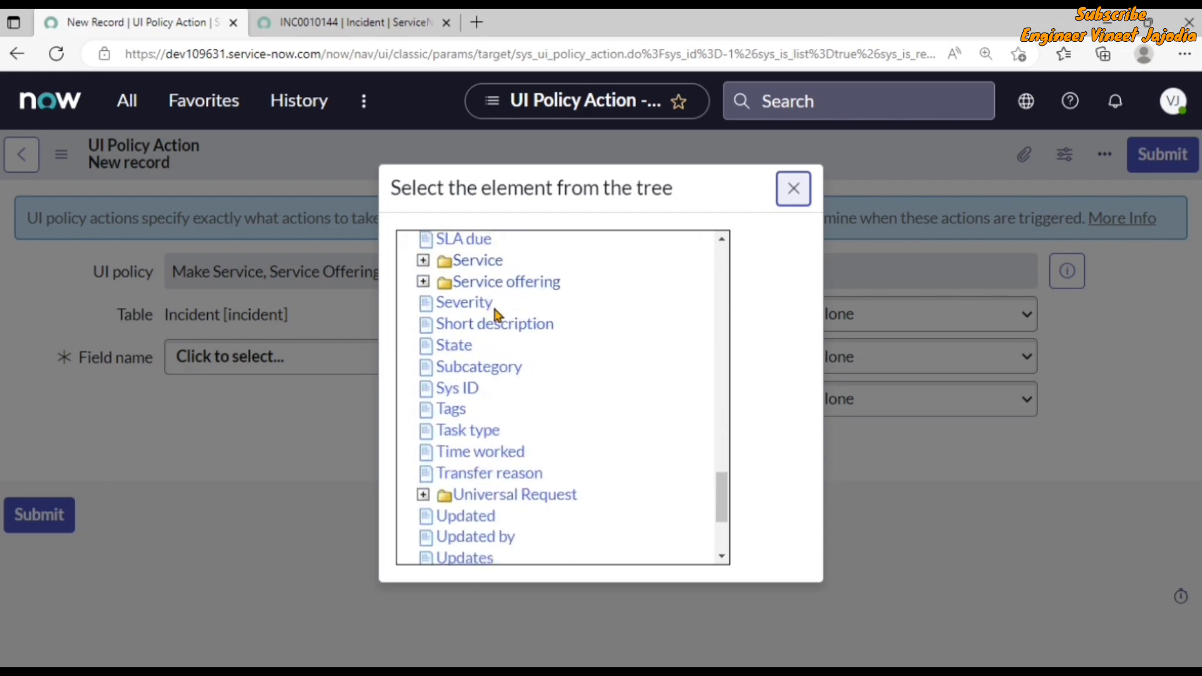
scroll(500, 304, "up", 1)
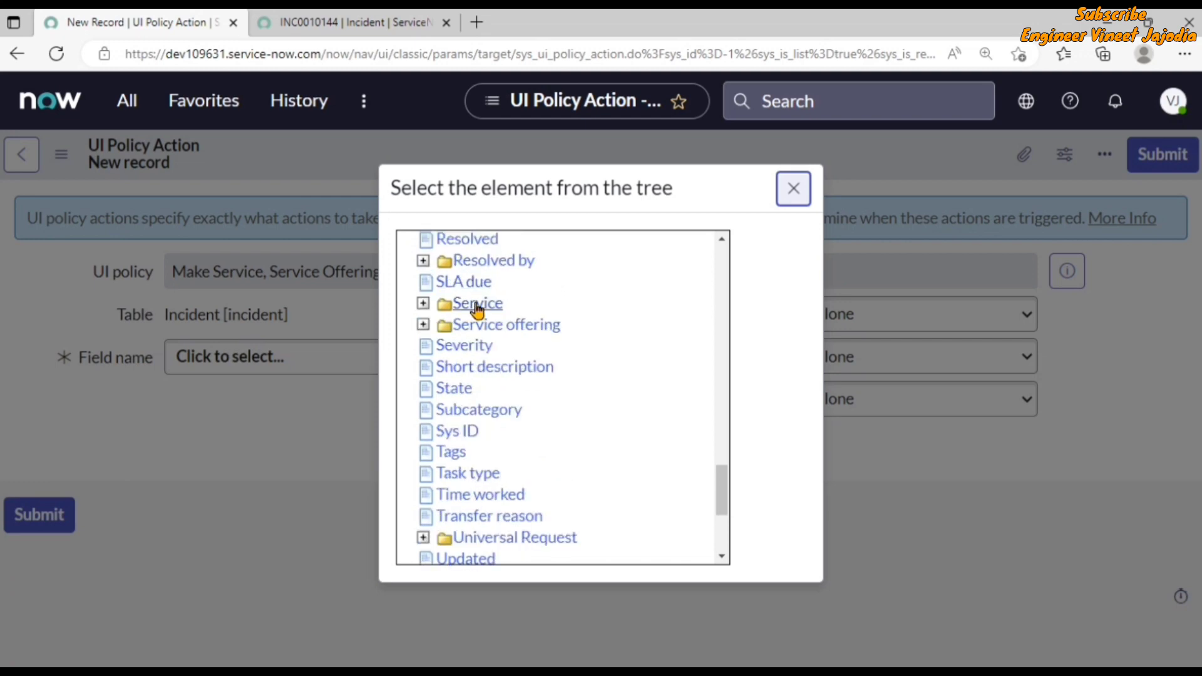
left_click(478, 308)
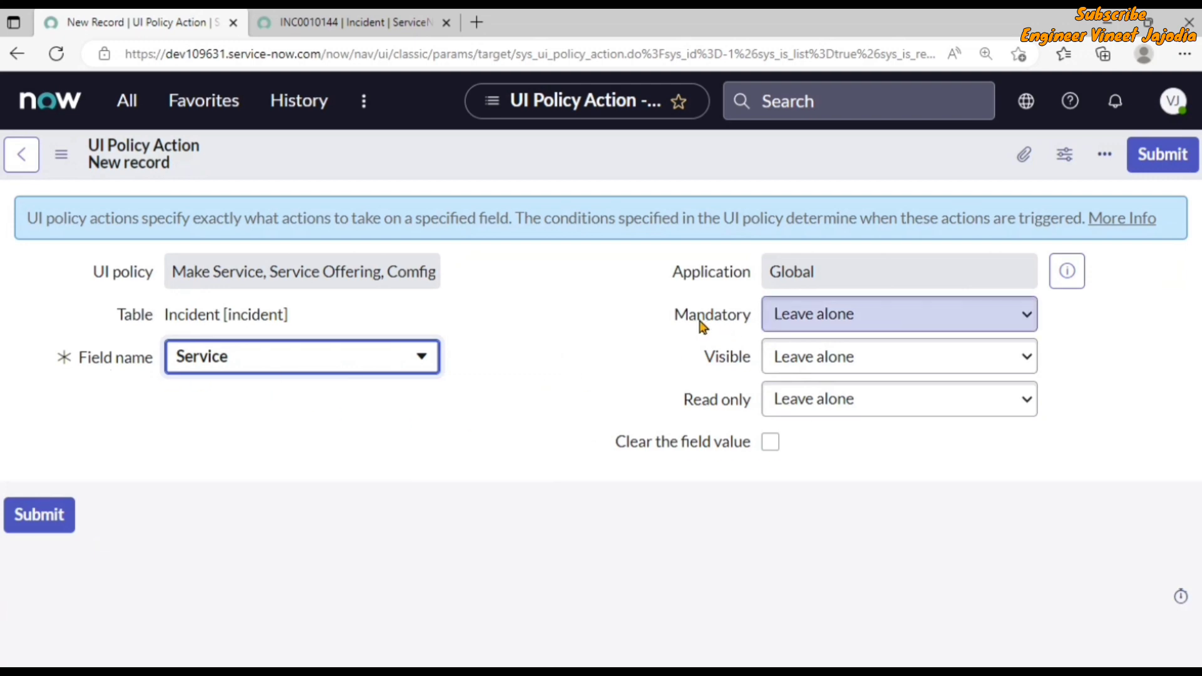
Set Mandatory and Visible to True for the Service action and save it without leaving the record.
left_click(829, 313)
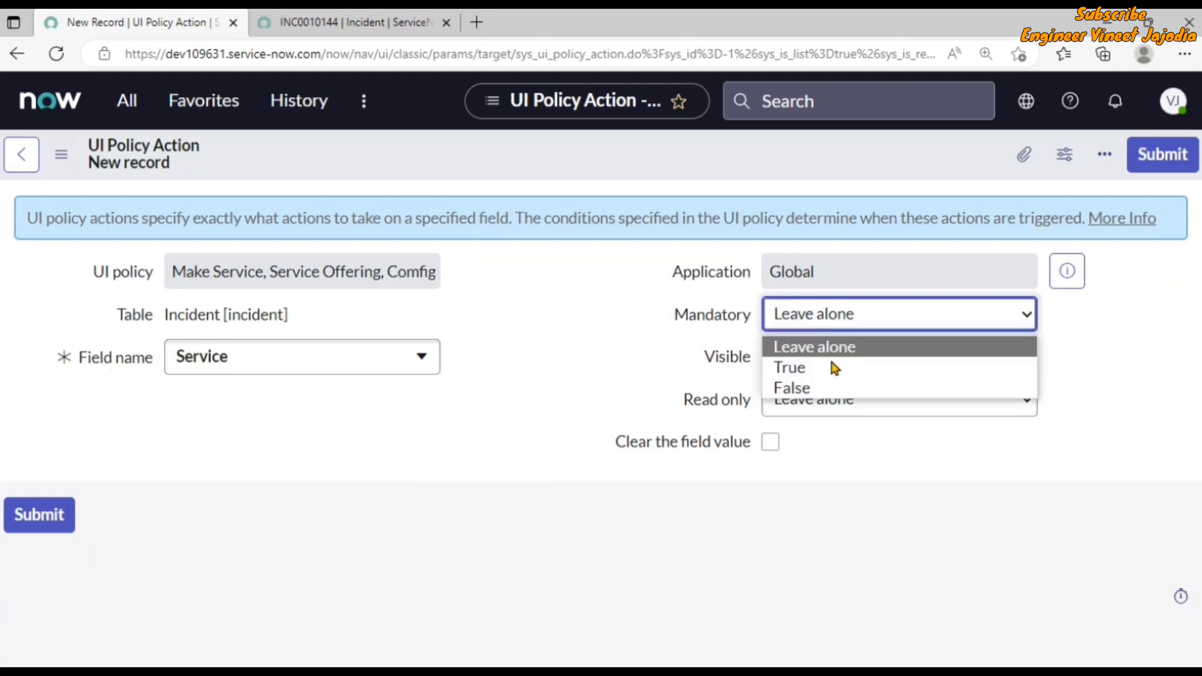
left_click(832, 364)
left_click(836, 358)
left_click(837, 410)
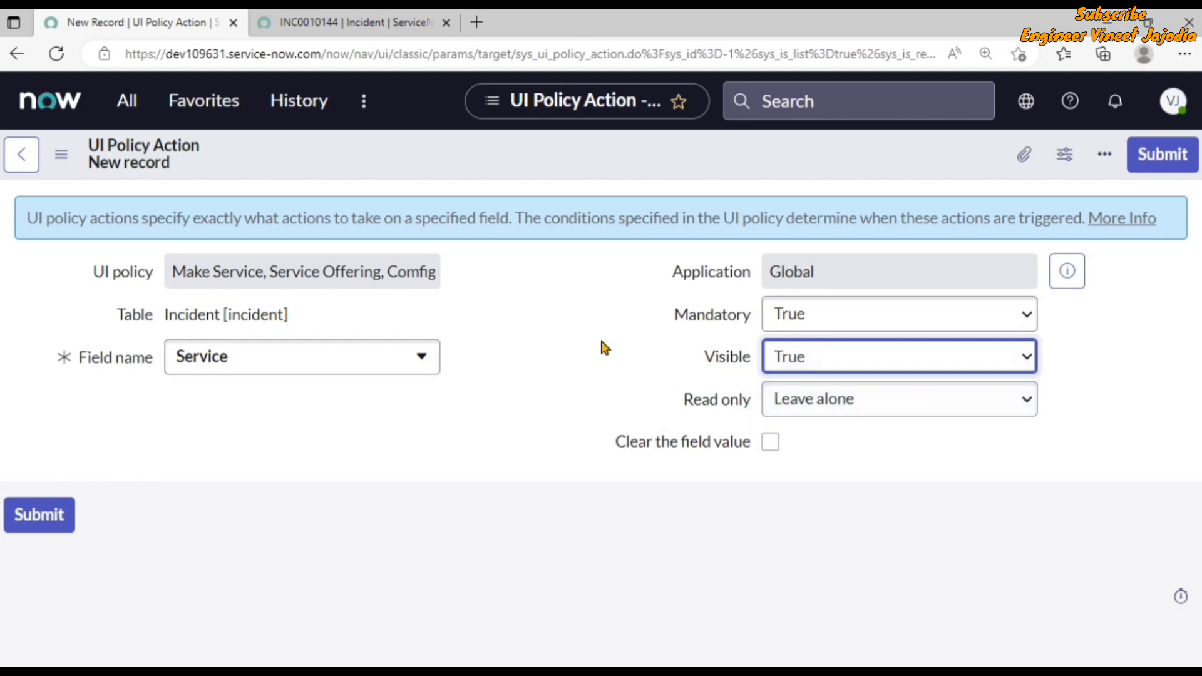
left_click(61, 154)
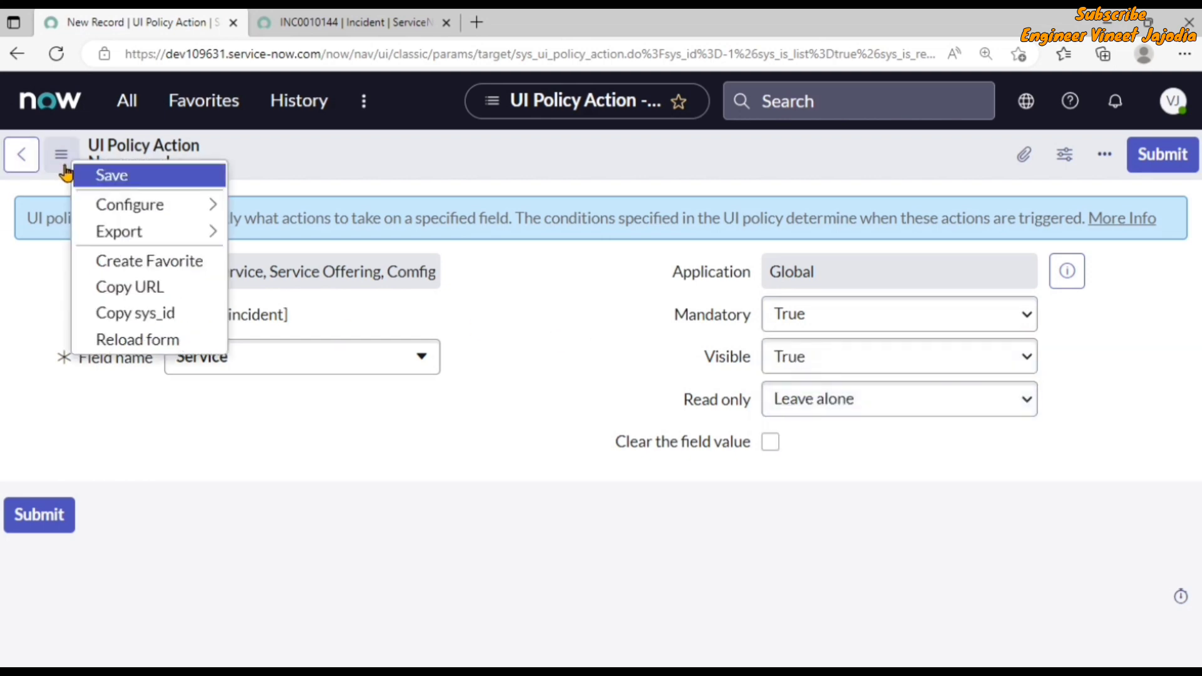
left_click(114, 181)
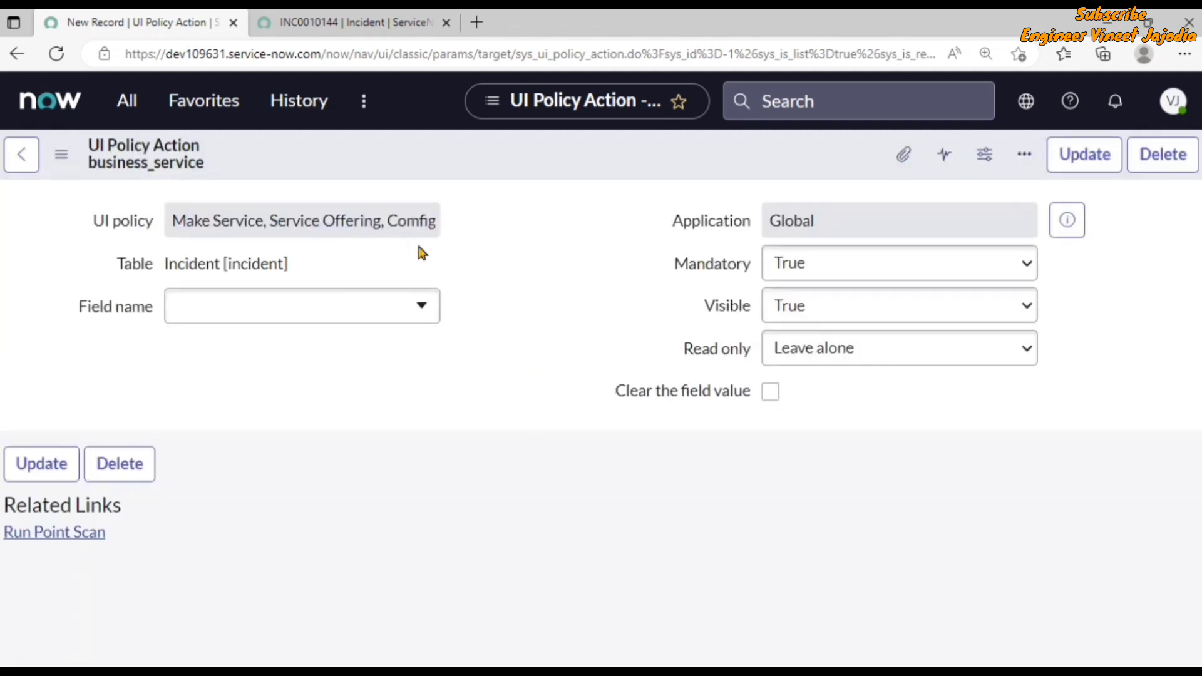
Check the field labels on the open incident record, and change the UI policy action's field name to Service offering.
left_click(354, 22)
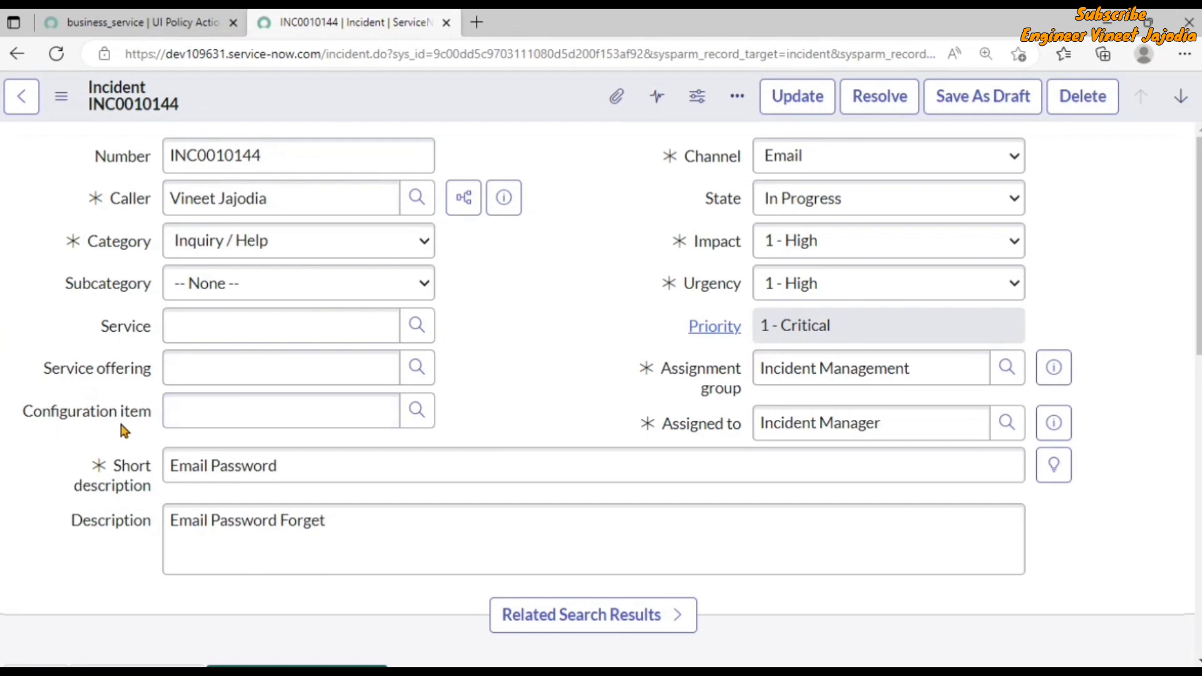
left_click(175, 21)
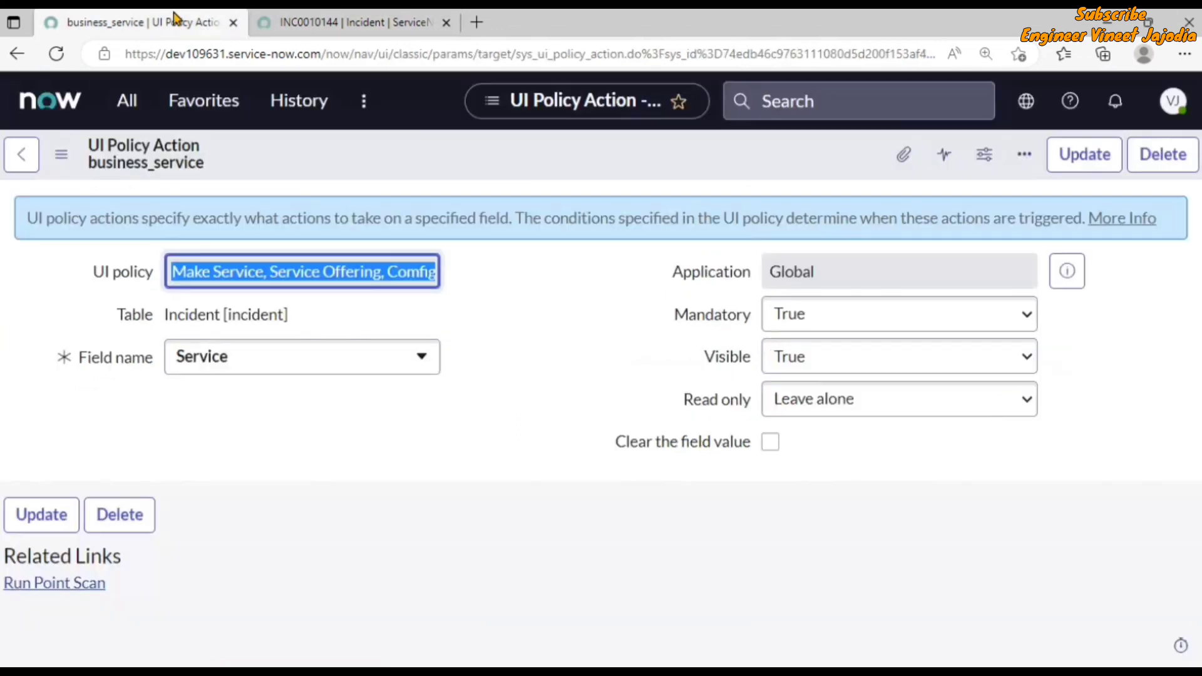
left_click(557, 313)
left_click(336, 351)
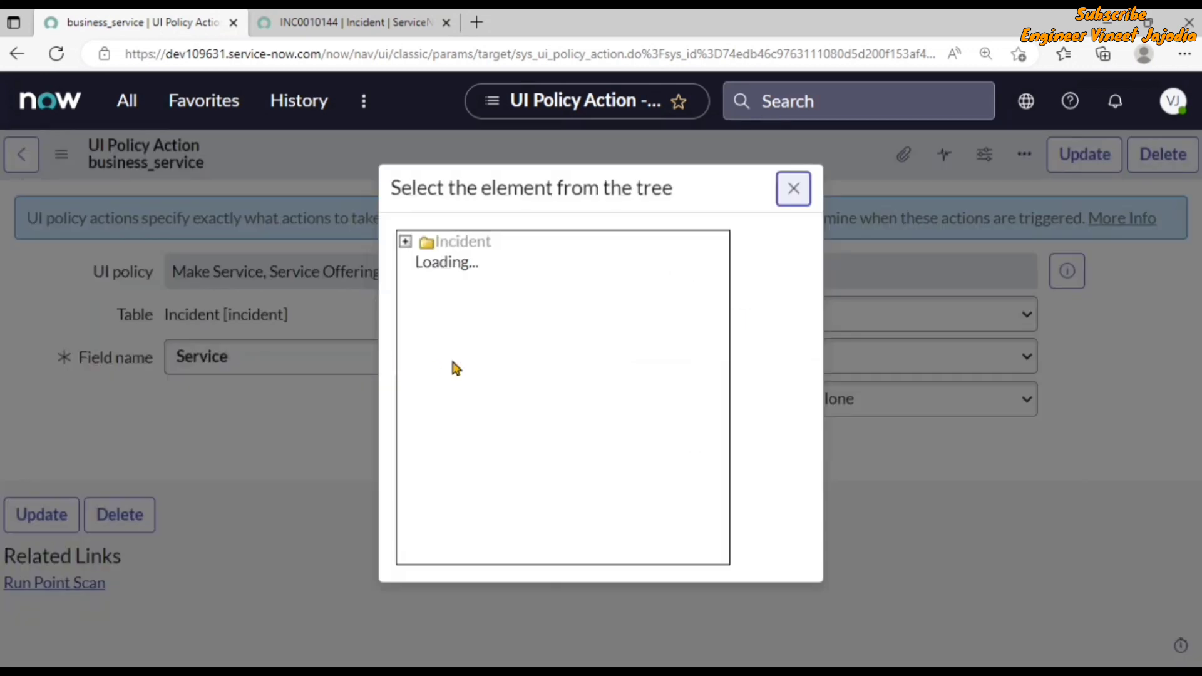
scroll(640, 351, "down", 3)
scroll(637, 350, "down", 15)
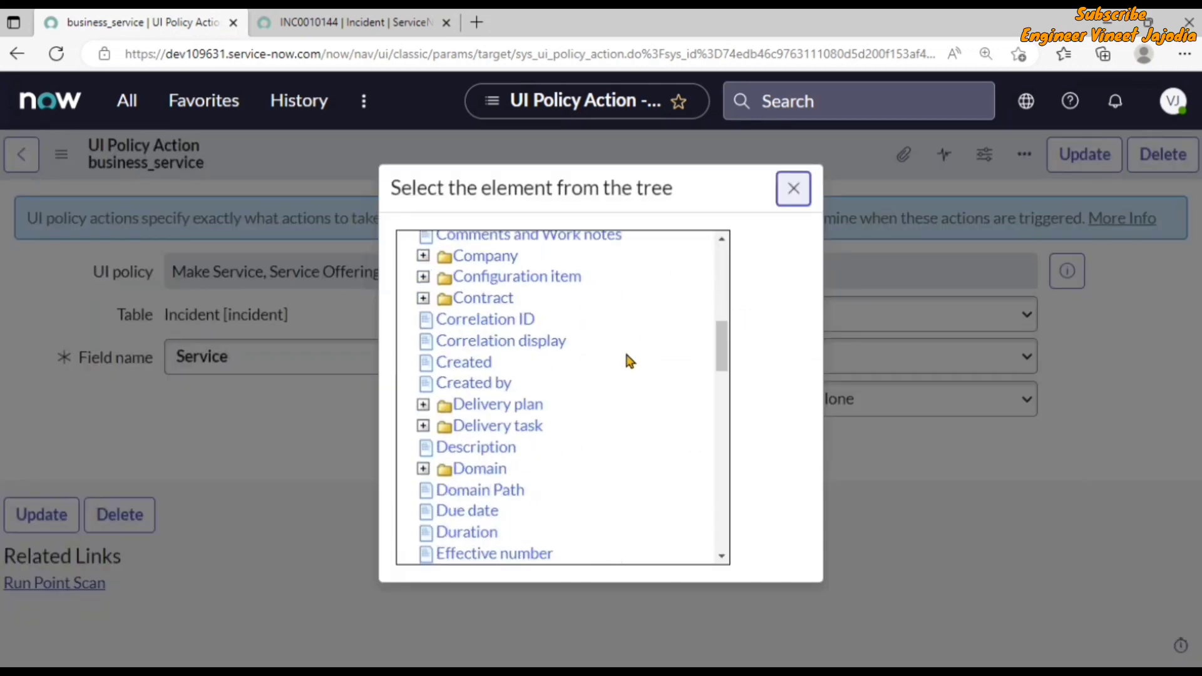
scroll(625, 362, "down", 5)
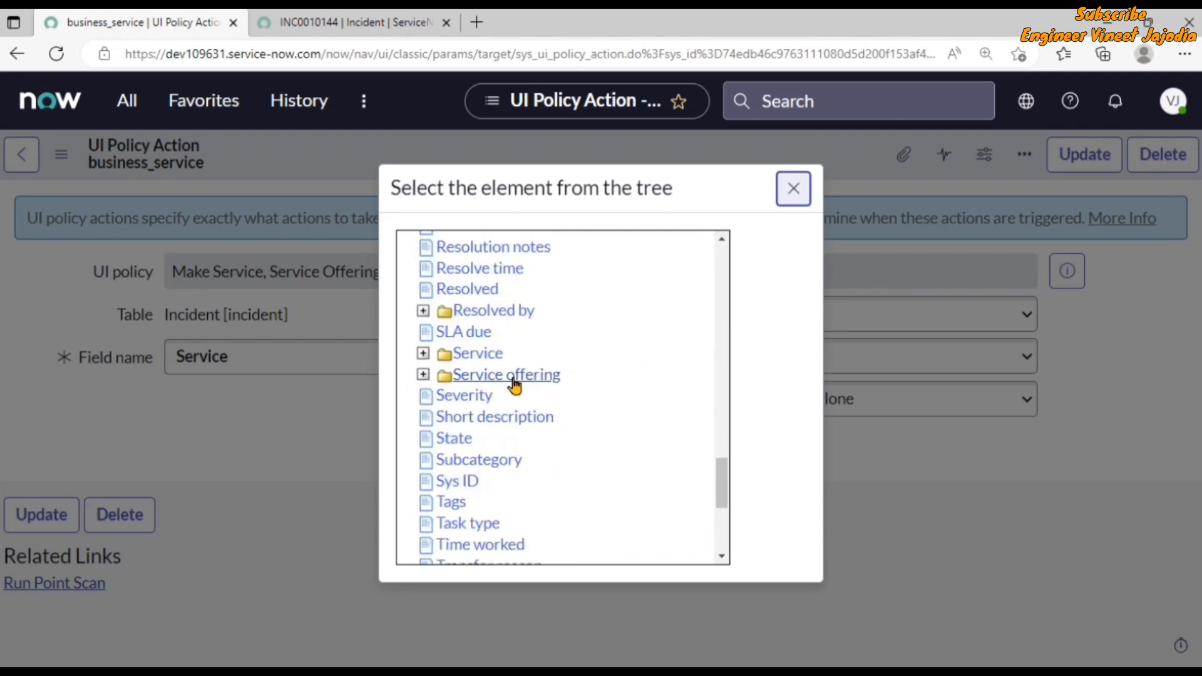
left_click(513, 377)
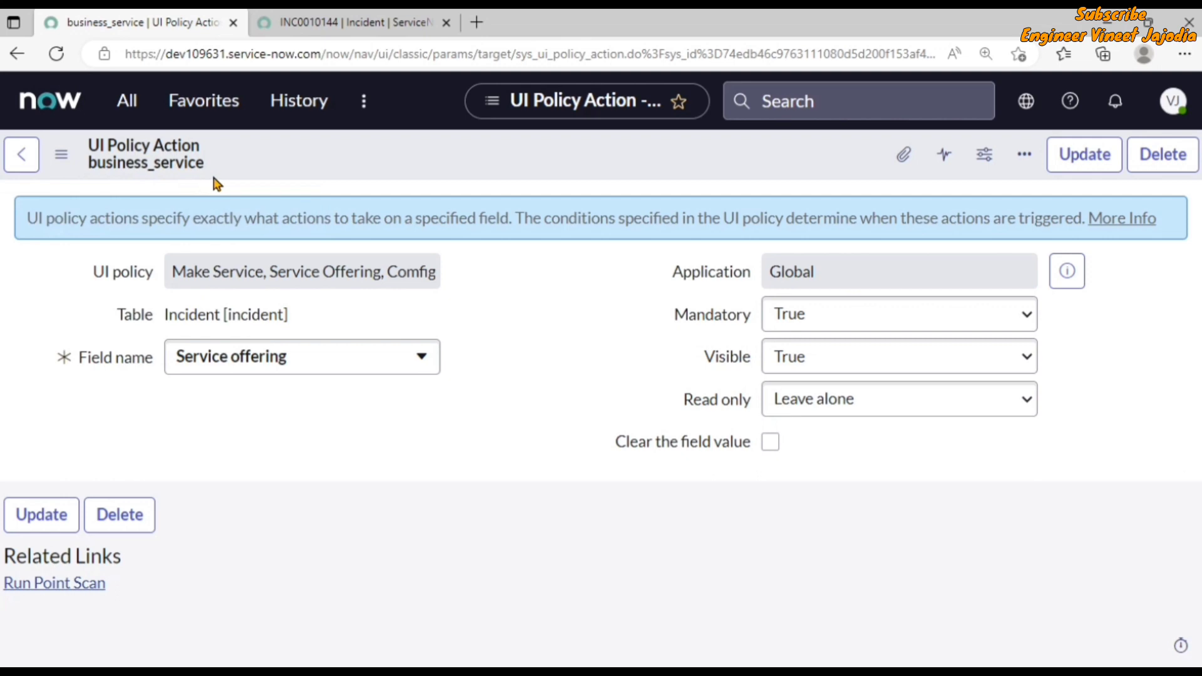
Check the Service field's element name on the incident, and insert the Service offering action as a new record, staying on it.
left_click(370, 25)
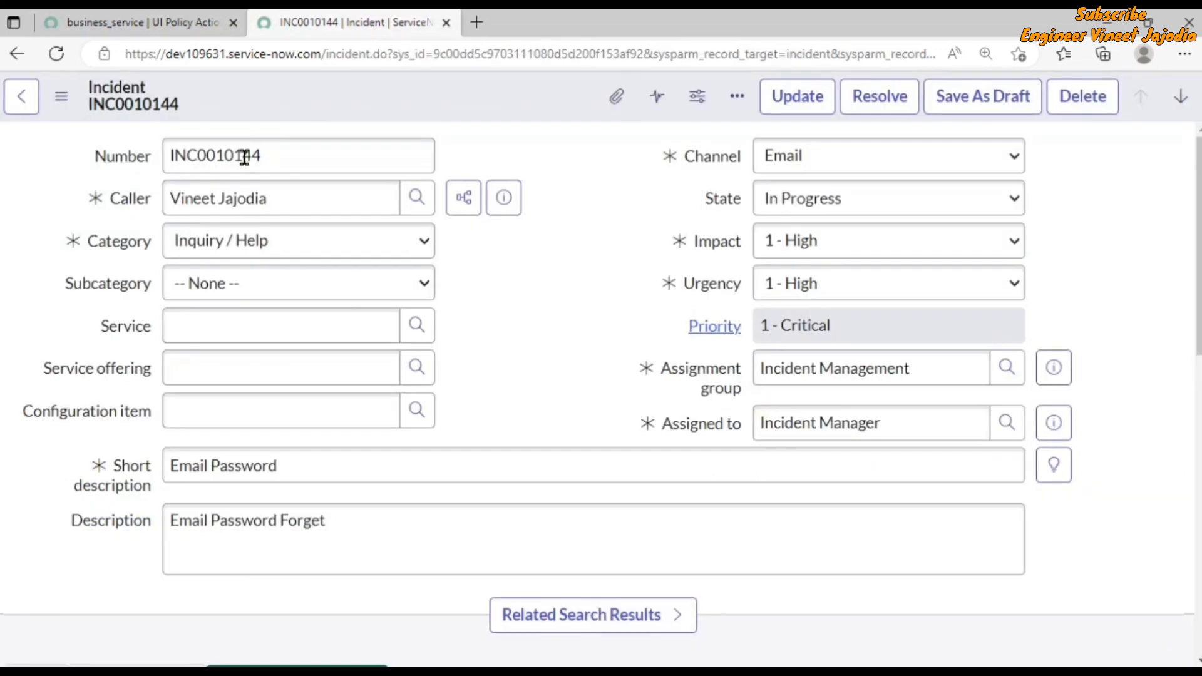
right_click(119, 330)
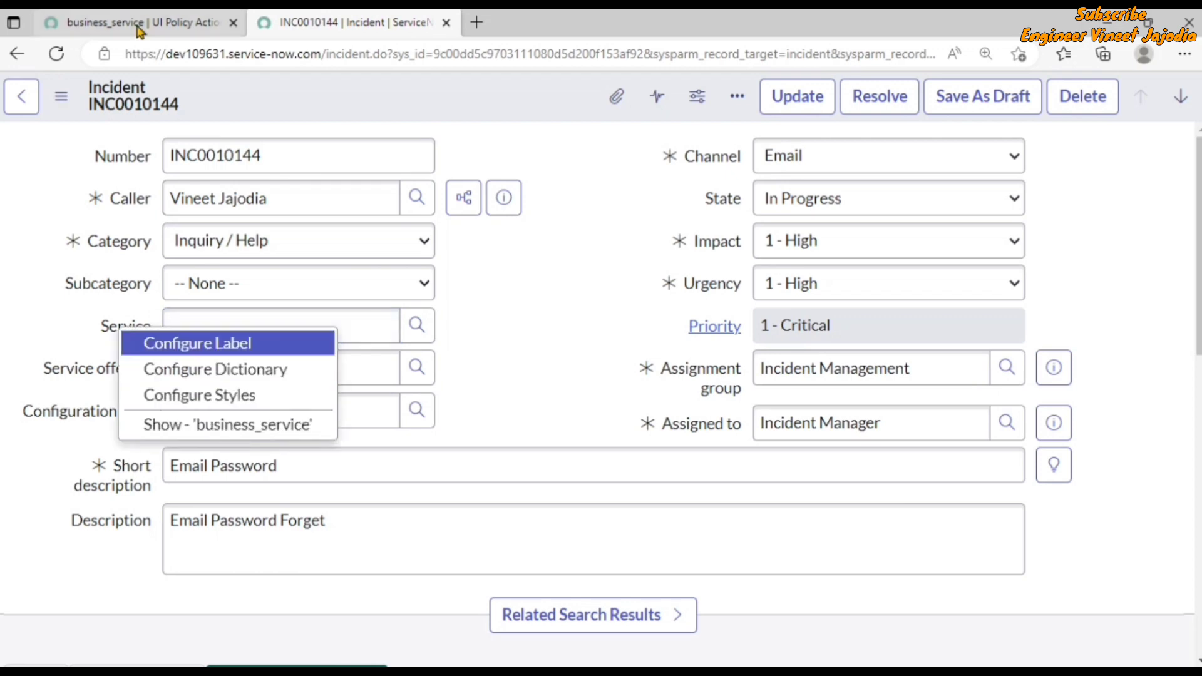
left_click(109, 23)
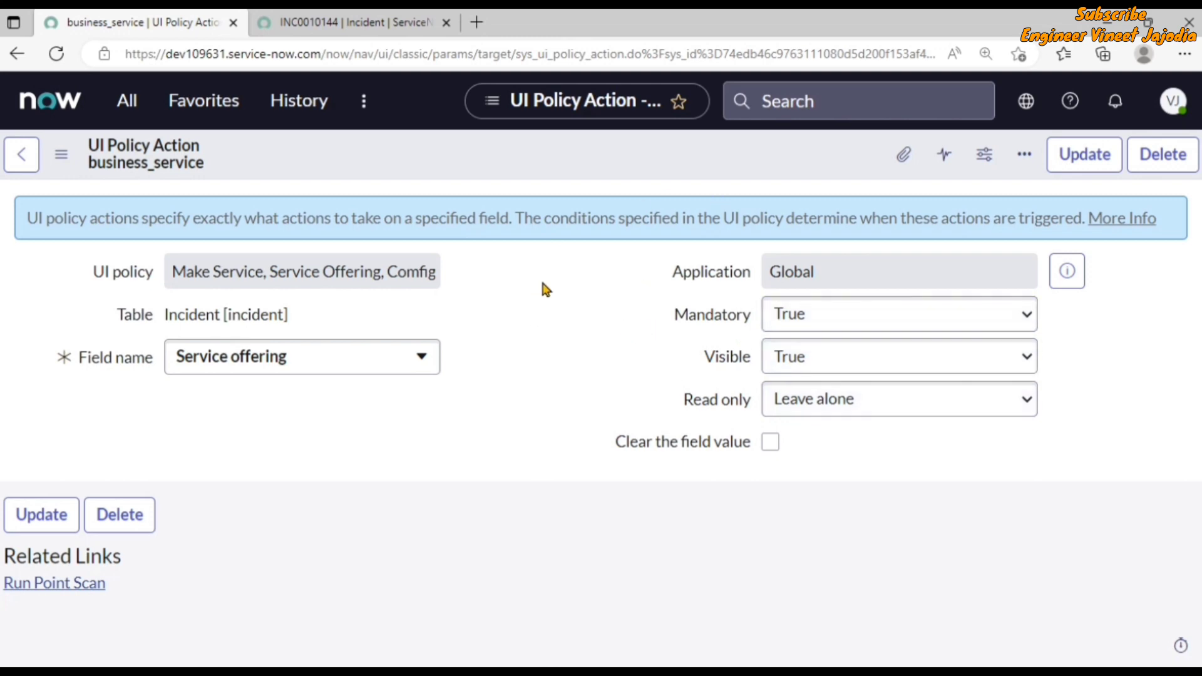
left_click(61, 156)
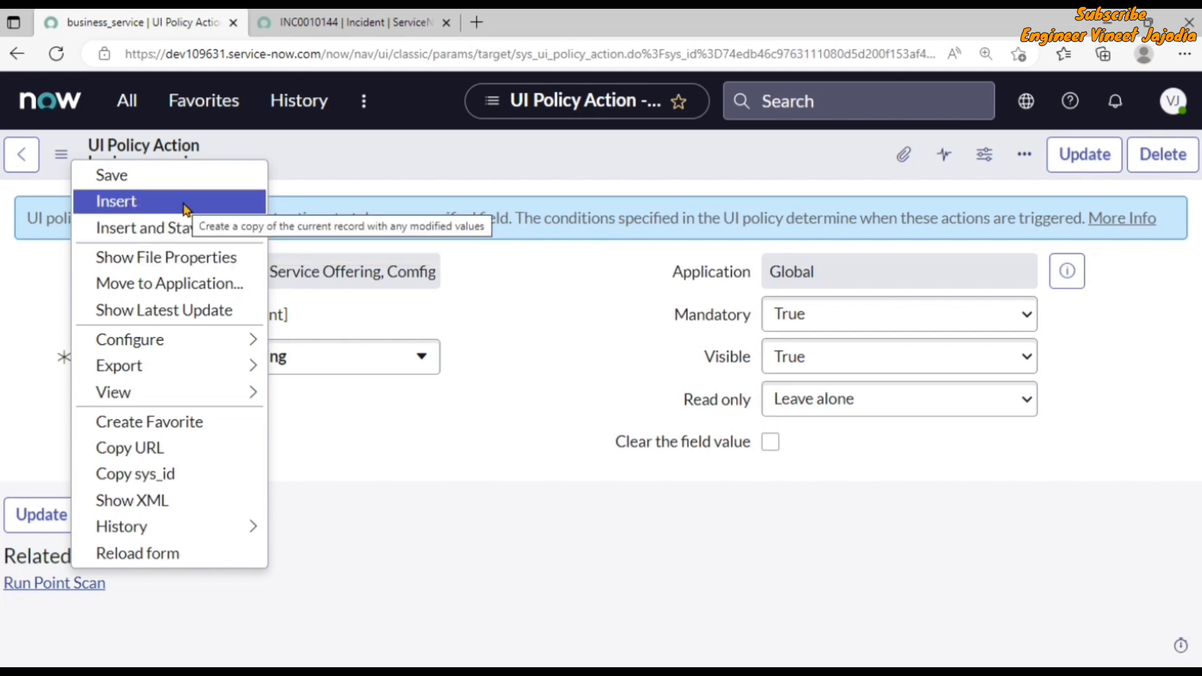
left_click(152, 231)
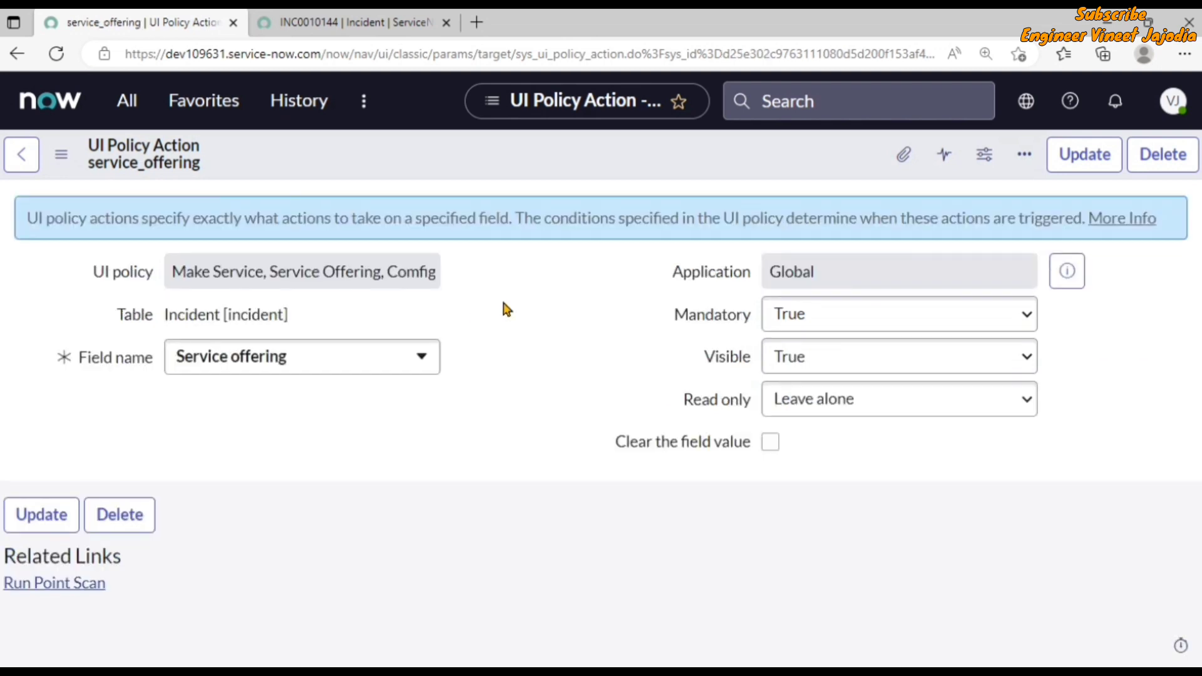
Change the action's field name to Configuration item, insert it as a new record, and review the policy's list of actions.
left_click(334, 363)
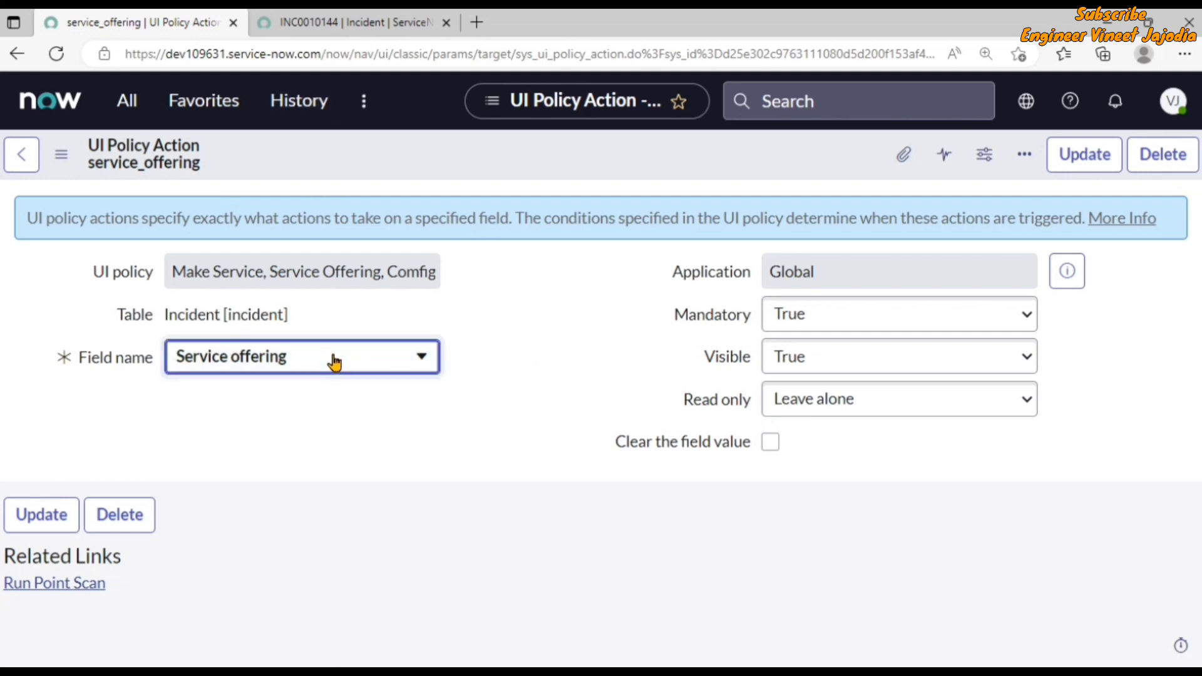
left_click(346, 367)
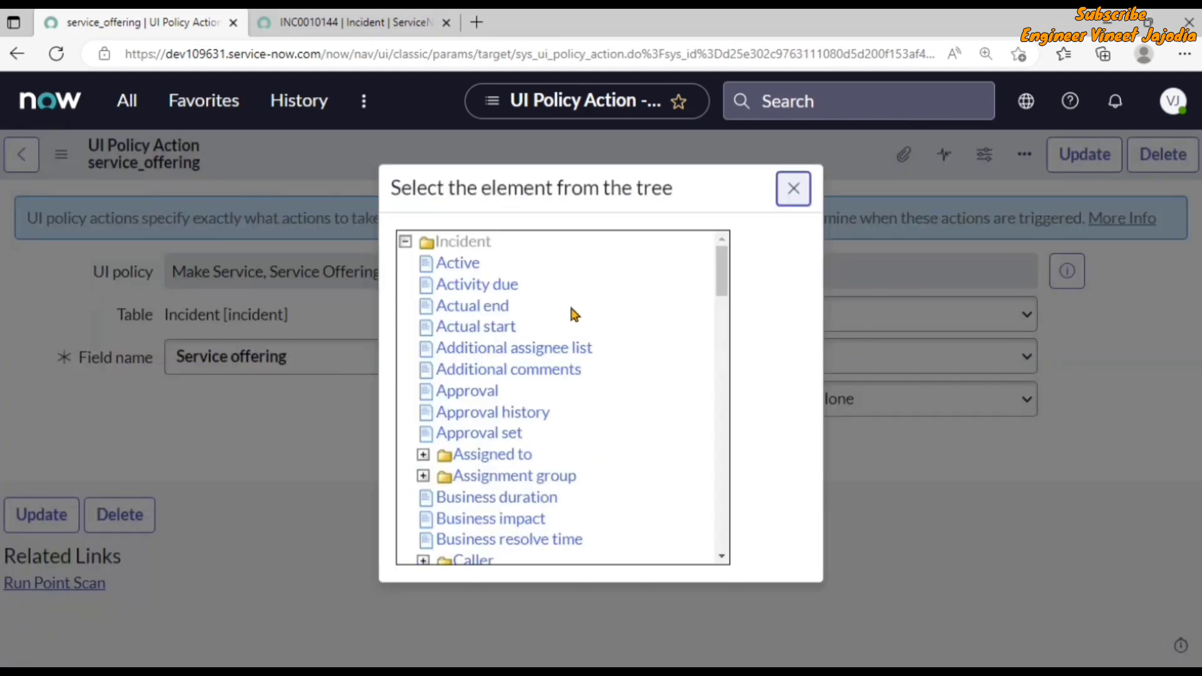
scroll(563, 332, "down", 5)
scroll(562, 333, "down", 5)
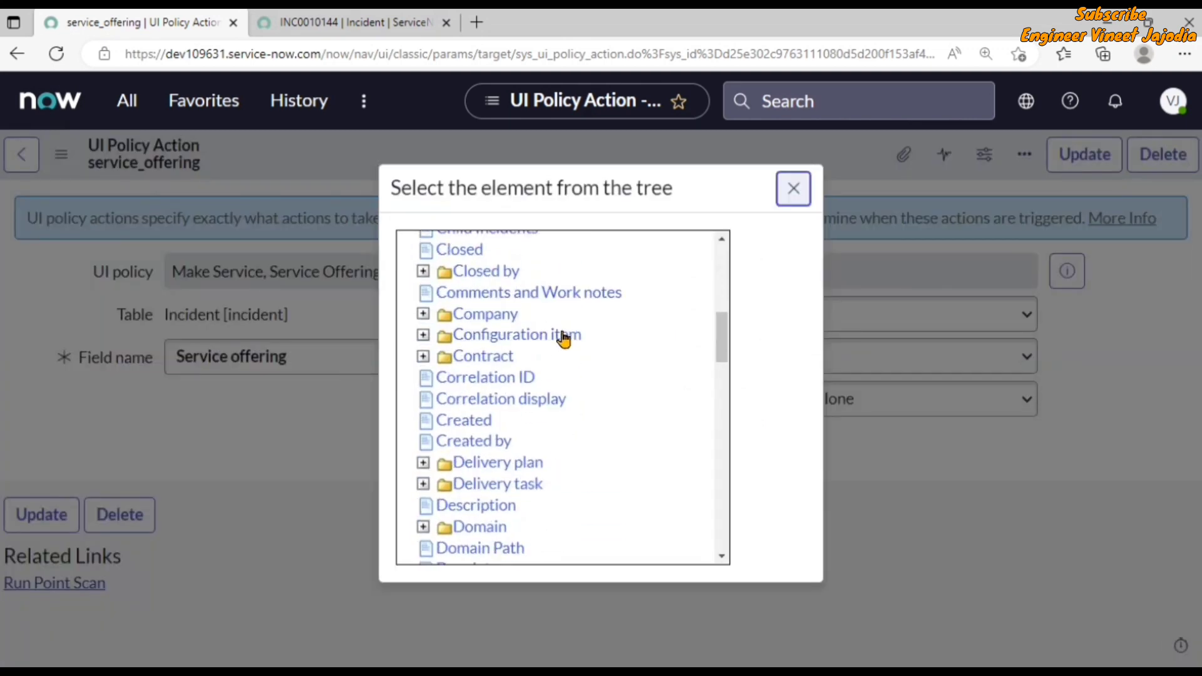
scroll(560, 441, "up", 3)
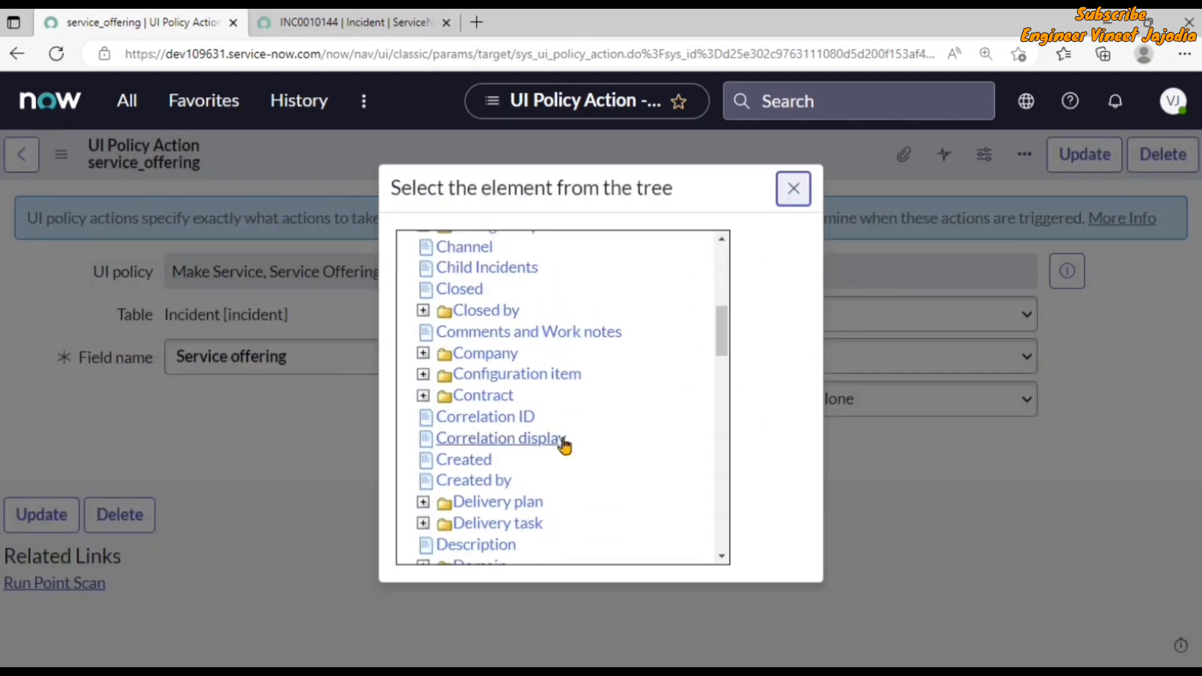
left_click(524, 376)
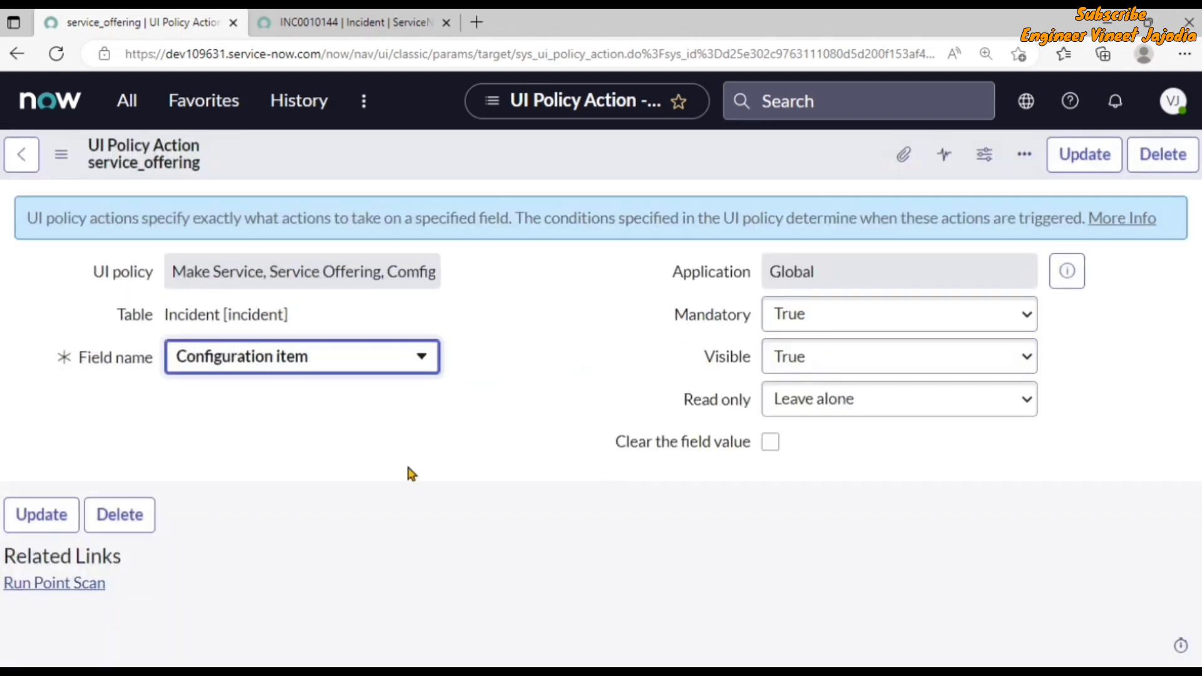
left_click(61, 158)
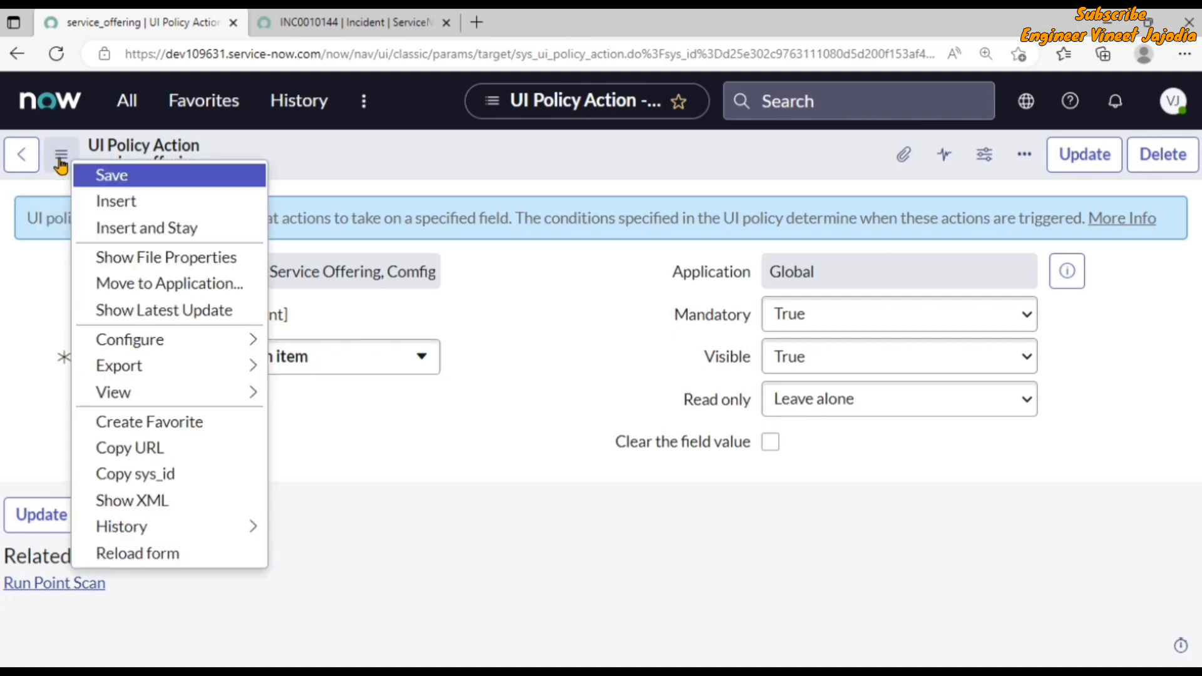
left_click(149, 206)
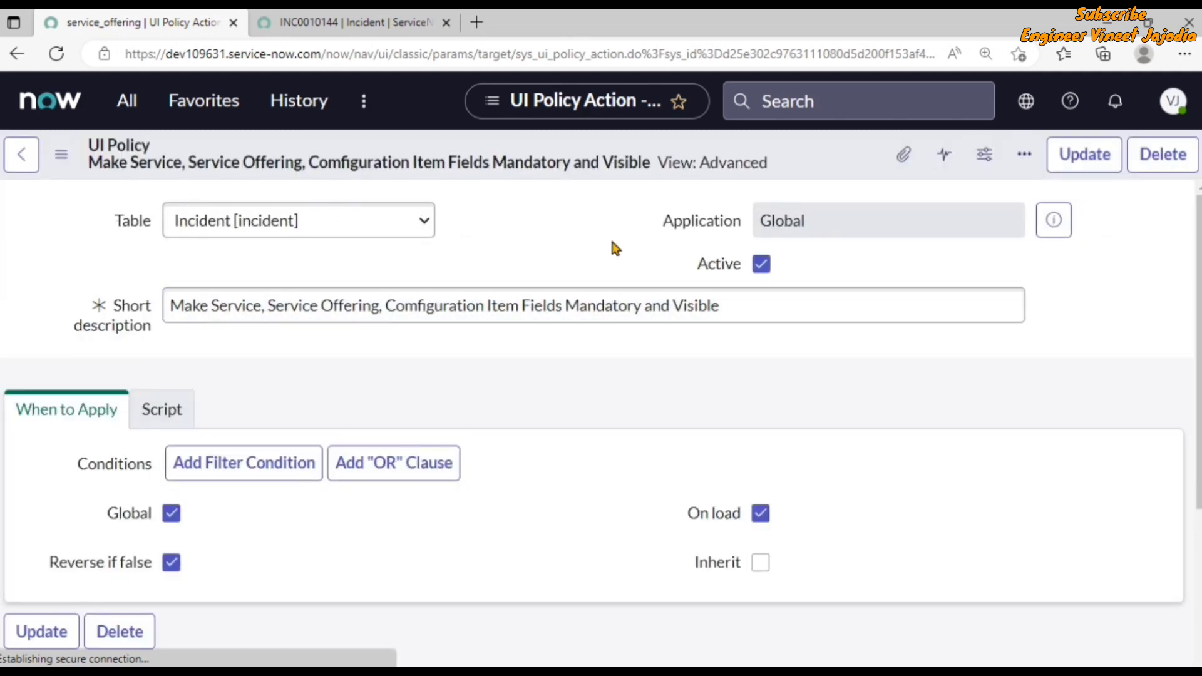
scroll(517, 301, "down", 9)
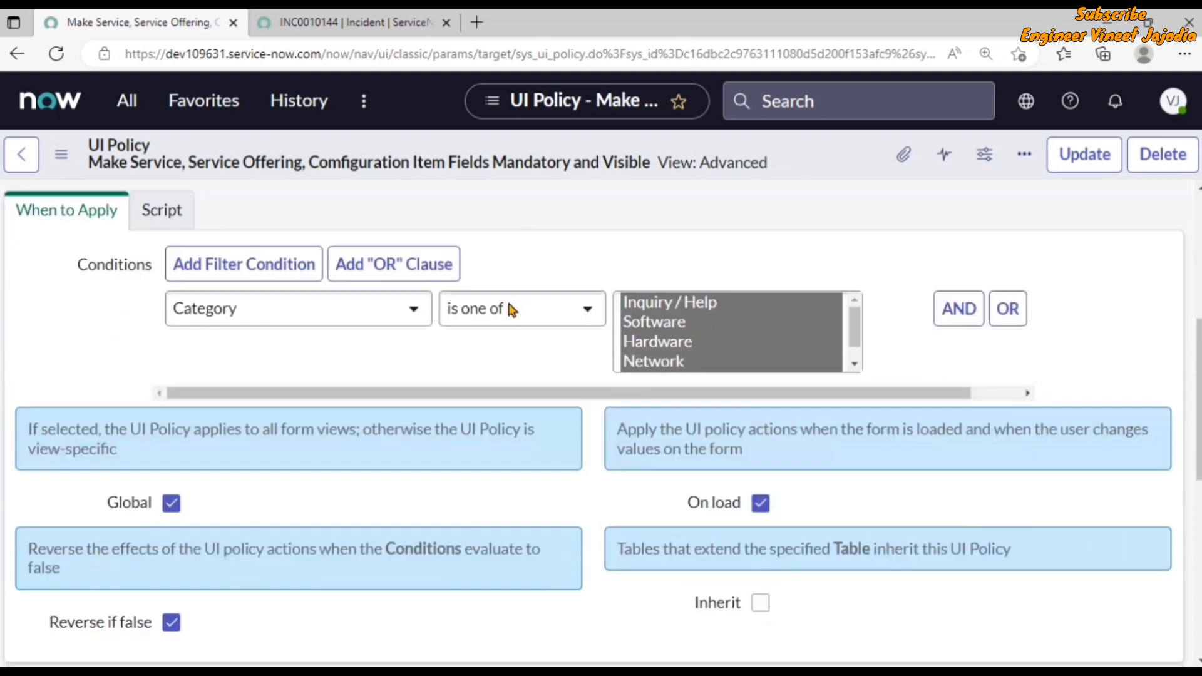
scroll(507, 312, "down", 5)
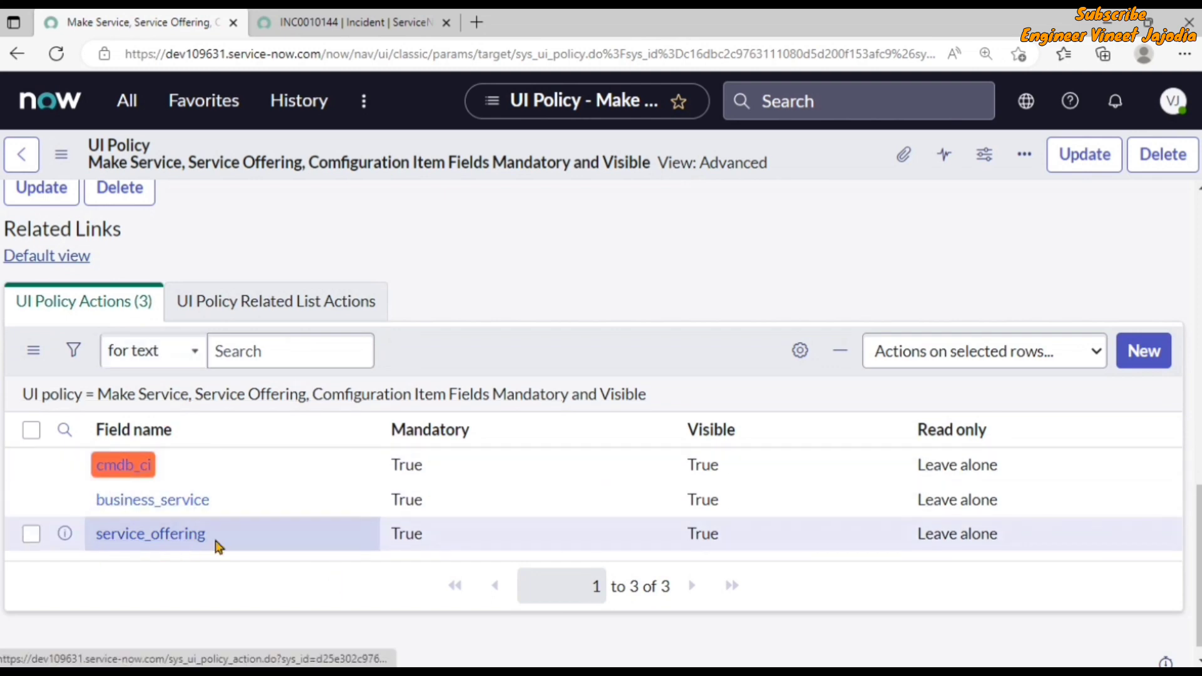
Check the element names of the Service, Service offering and Configuration item fields on the incident form.
left_click(349, 23)
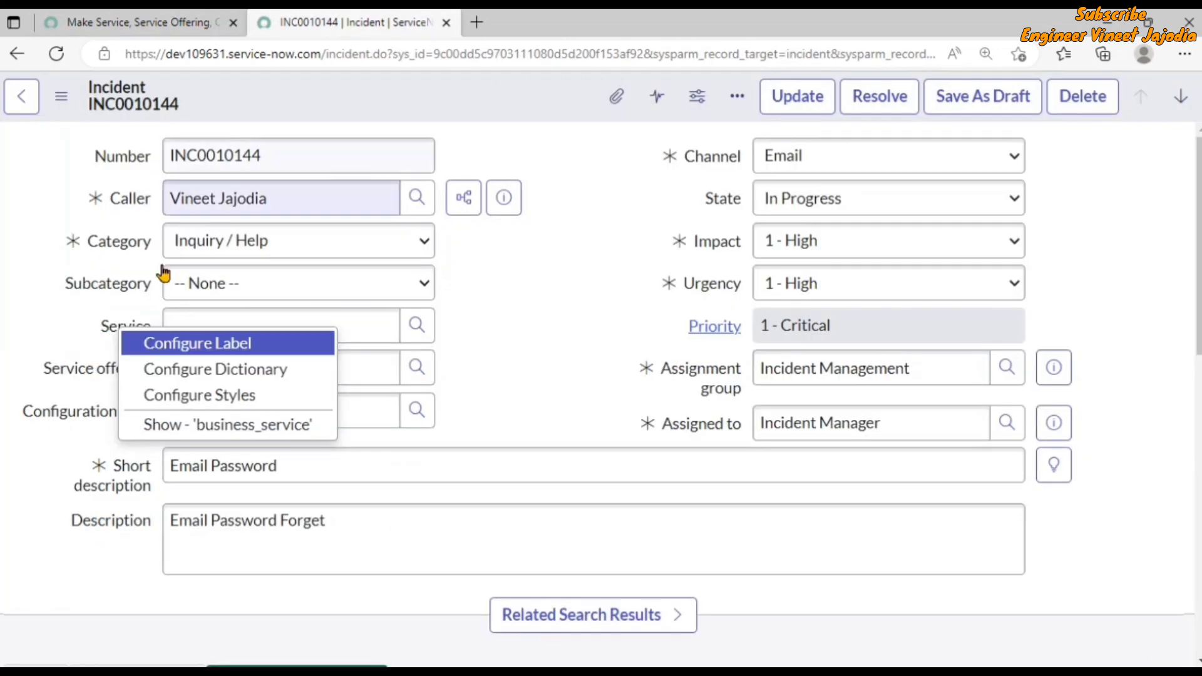
left_click(113, 353)
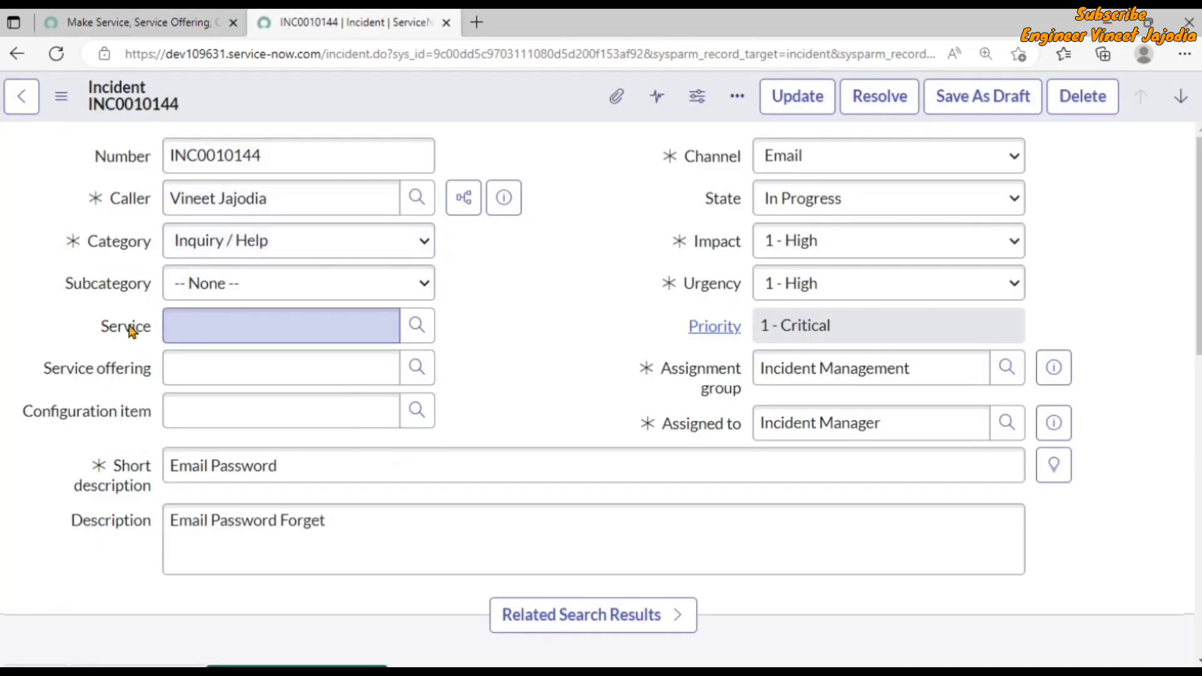
right_click(131, 327)
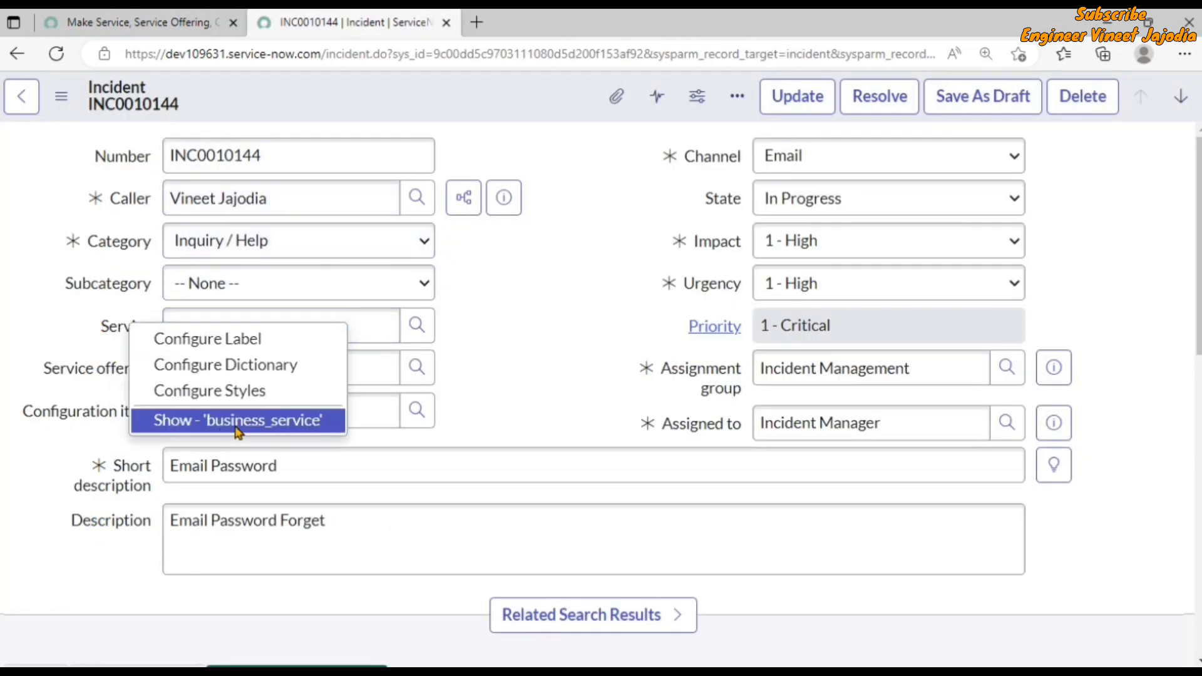
left_click(84, 375)
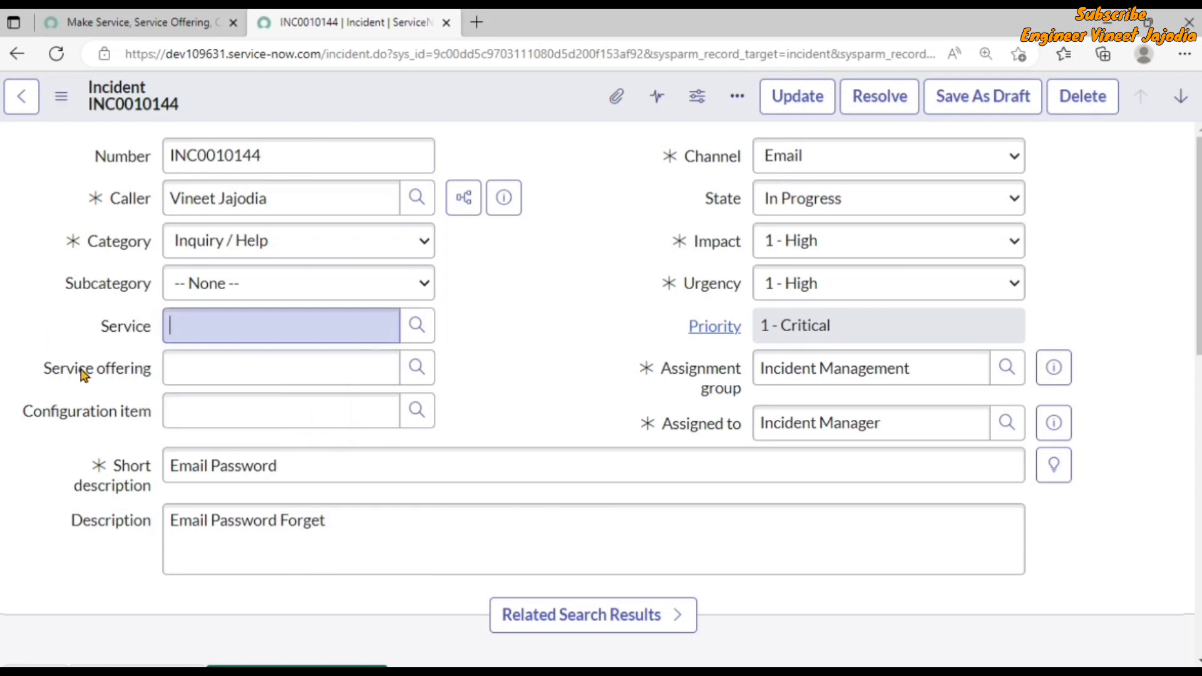
right_click(83, 373)
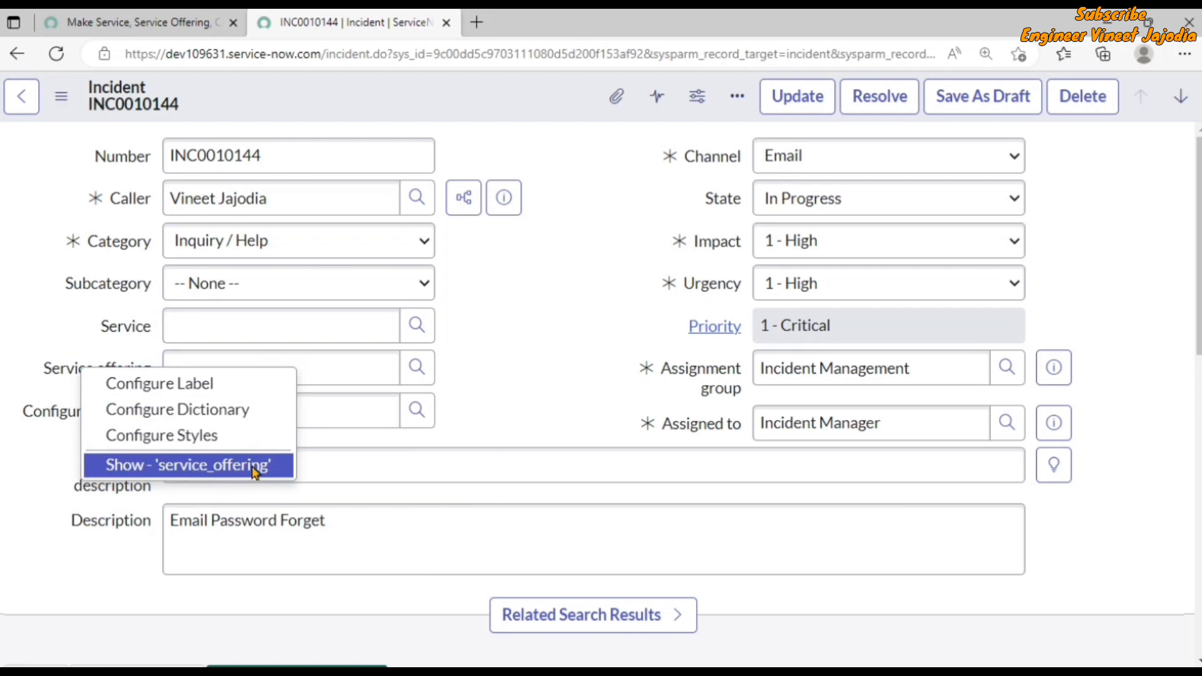
left_click(33, 450)
left_click(59, 411)
right_click(60, 411)
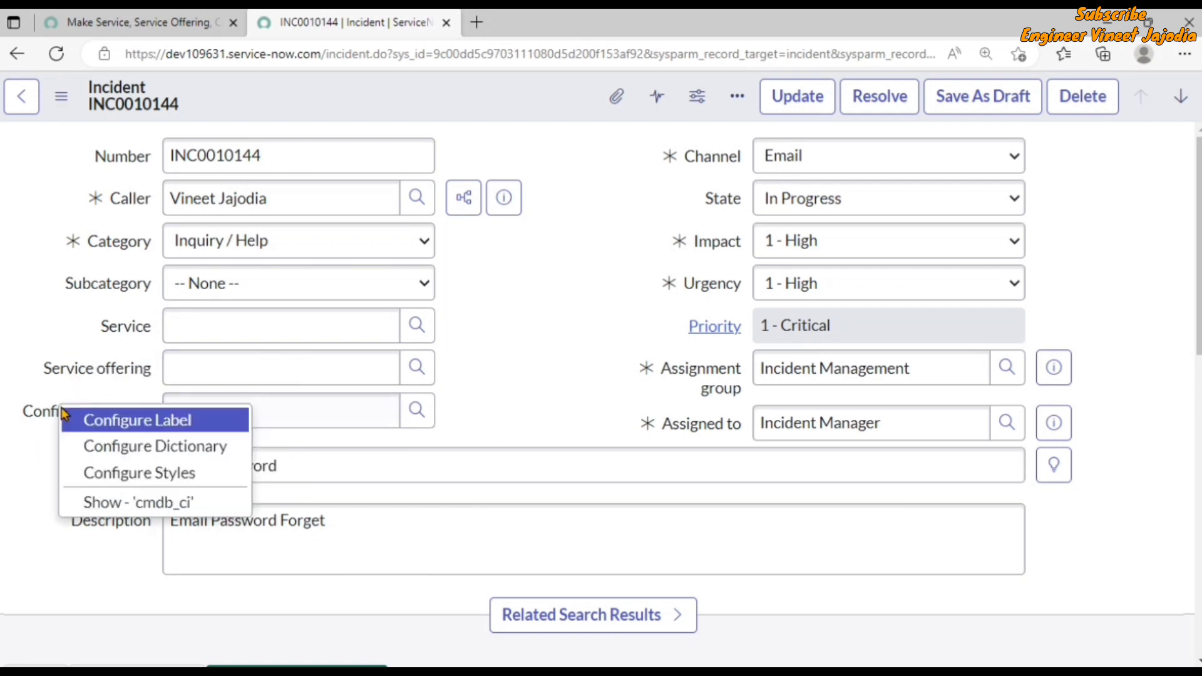
Review the UI policy's Category condition values and the Mandatory and Visible settings of its actions.
left_click(144, 23)
scroll(502, 322, "up", 8)
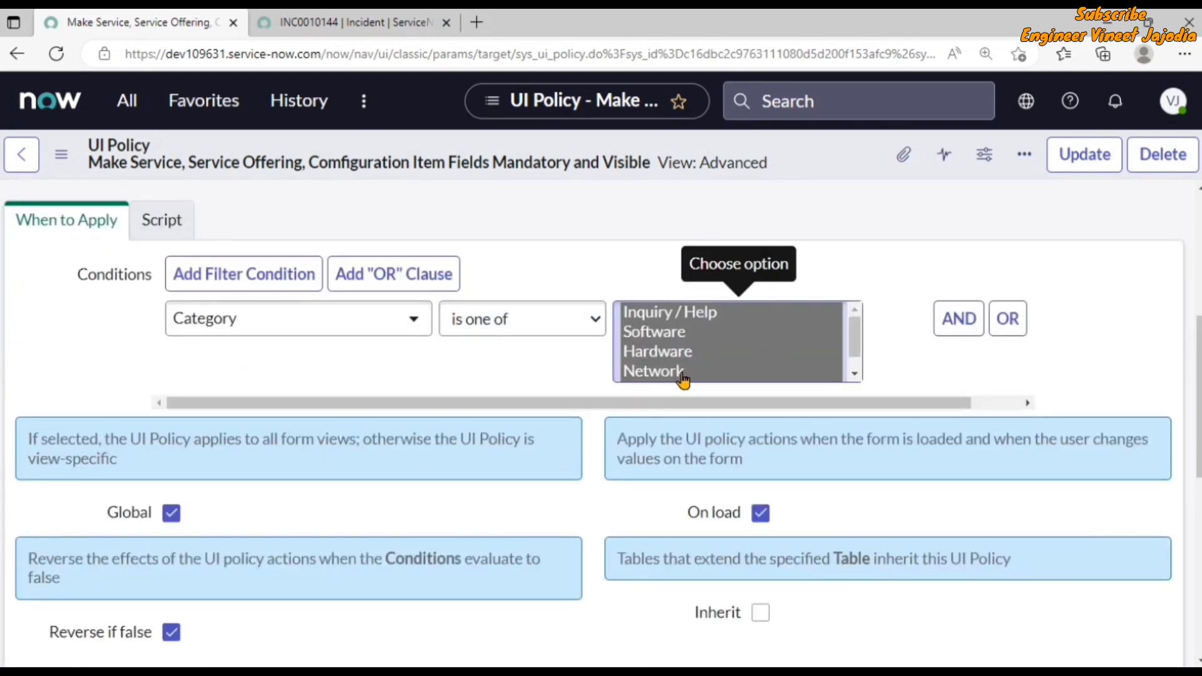
scroll(684, 353, "down", 1)
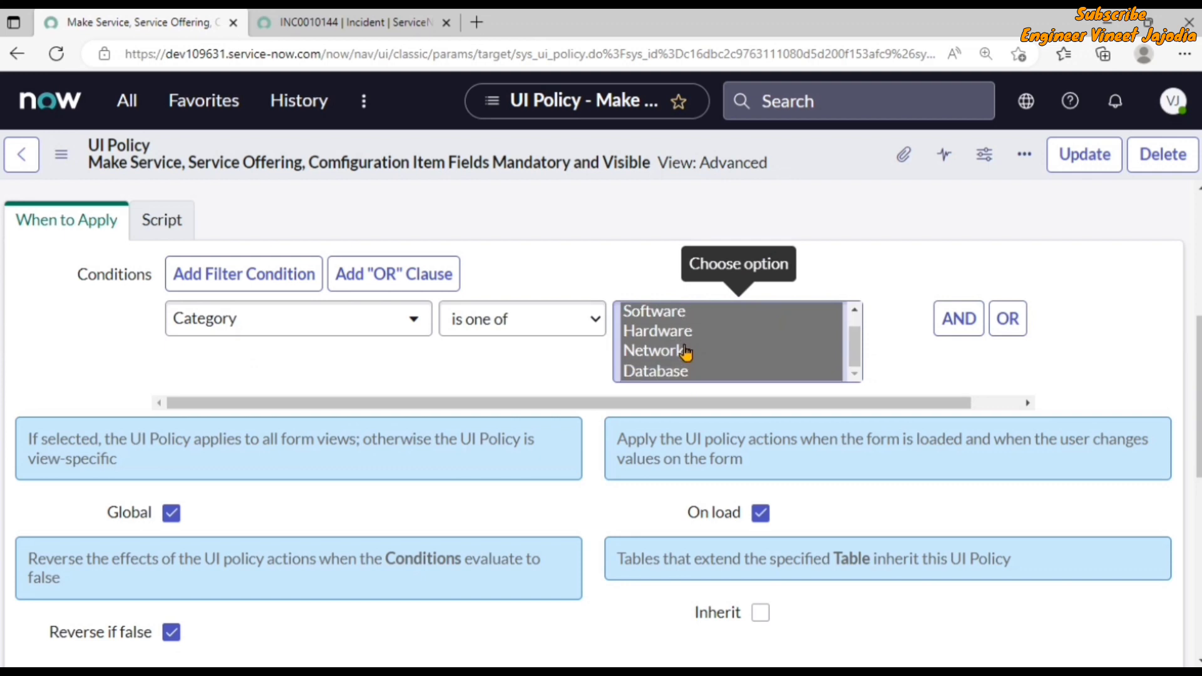
scroll(373, 344, "down", 5)
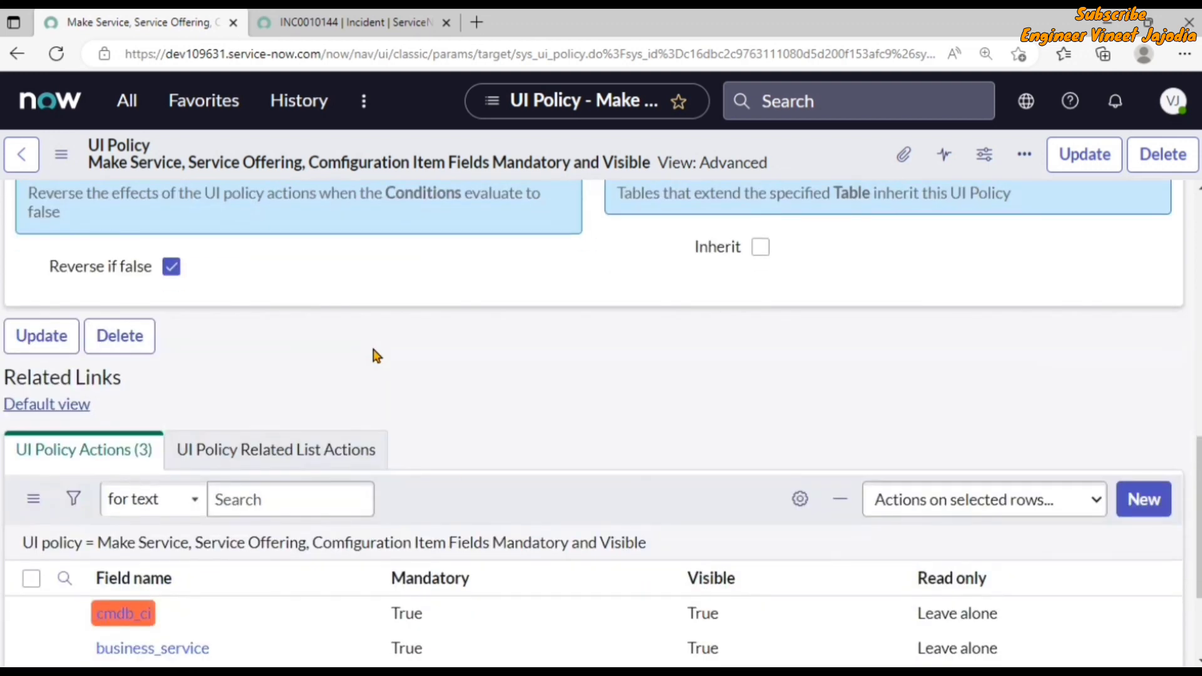
scroll(448, 475, "down", 2)
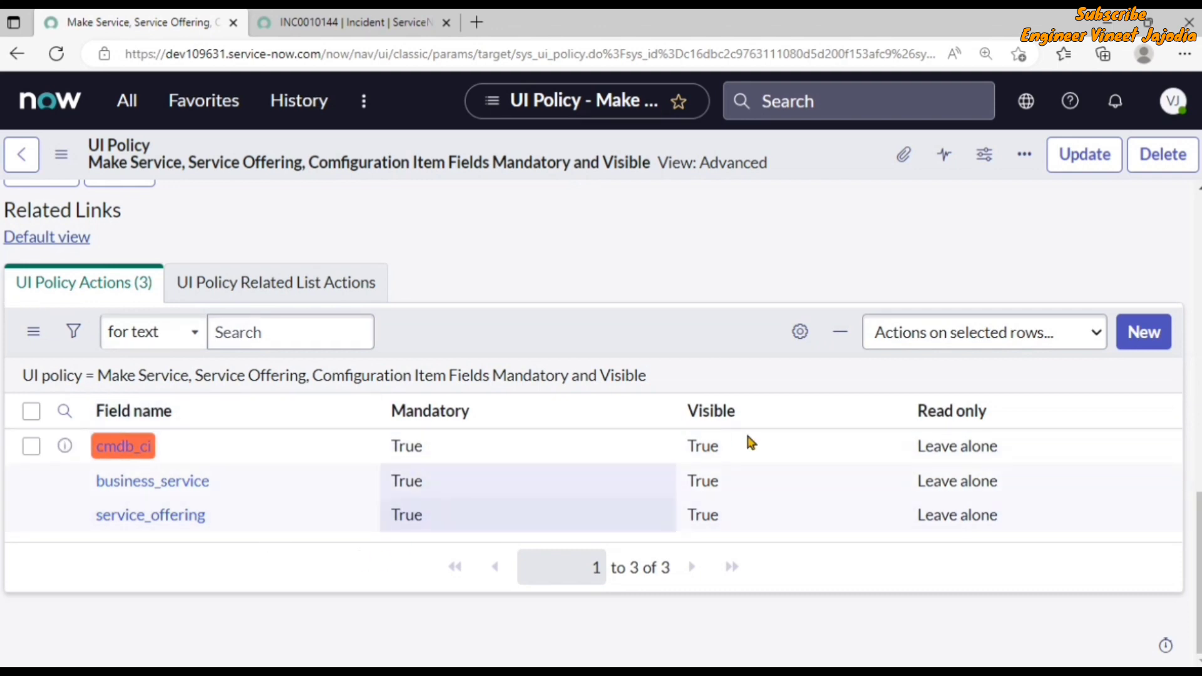
scroll(496, 247, "up", 6)
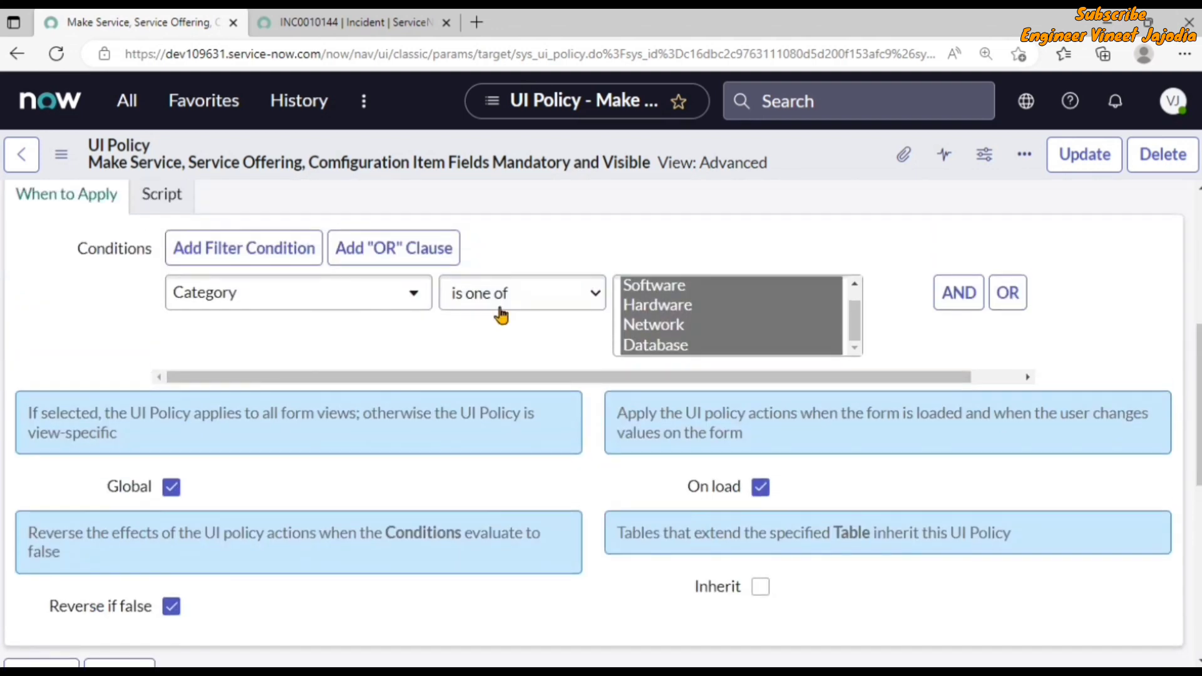
scroll(498, 313, "up", 5)
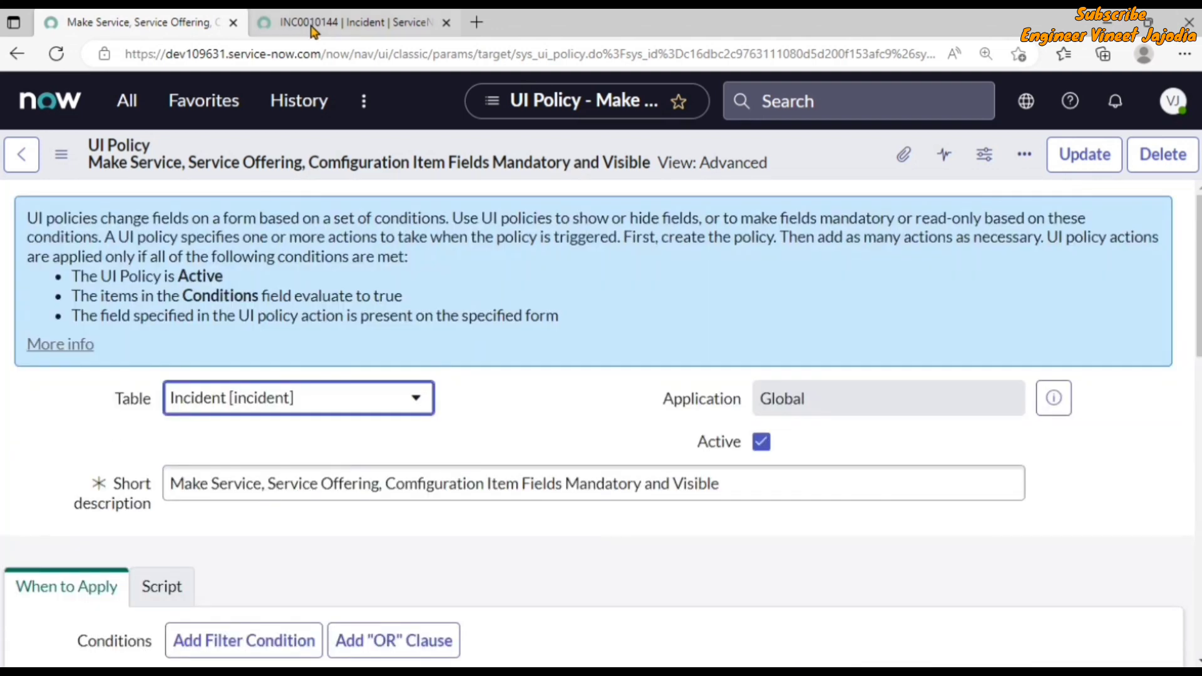
Reload the open incident record to apply the UI policy and check its Service, Service offering and Configuration item fields.
left_click(313, 26)
left_click(551, 288)
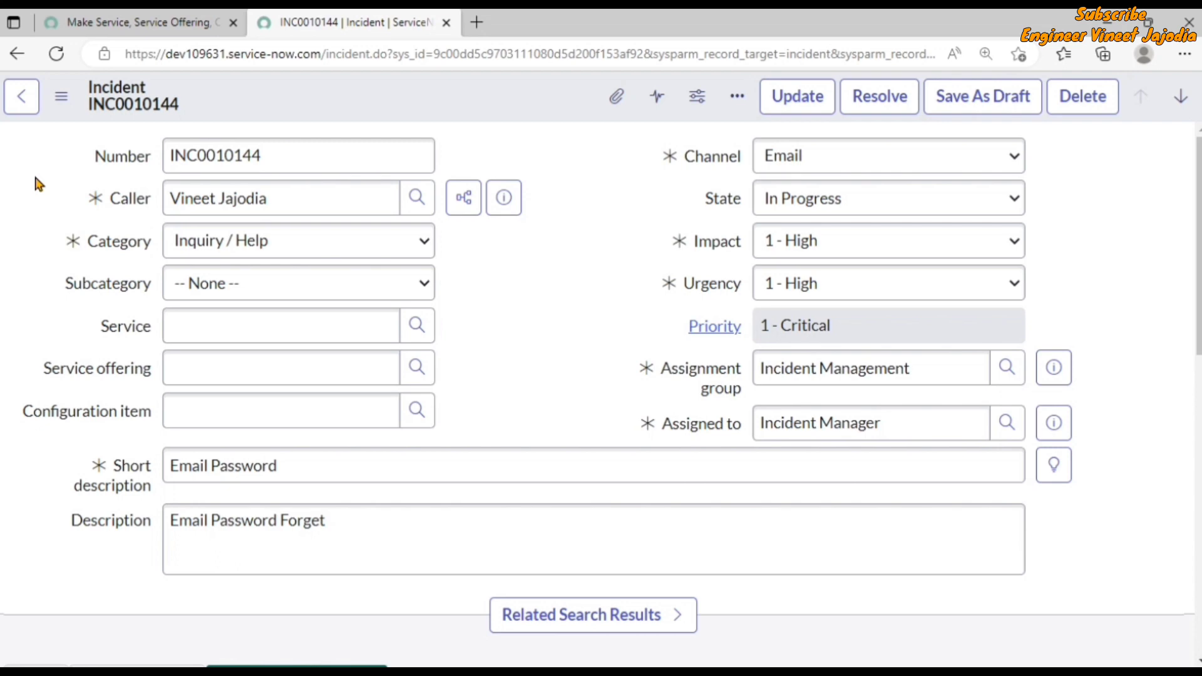
left_click(56, 54)
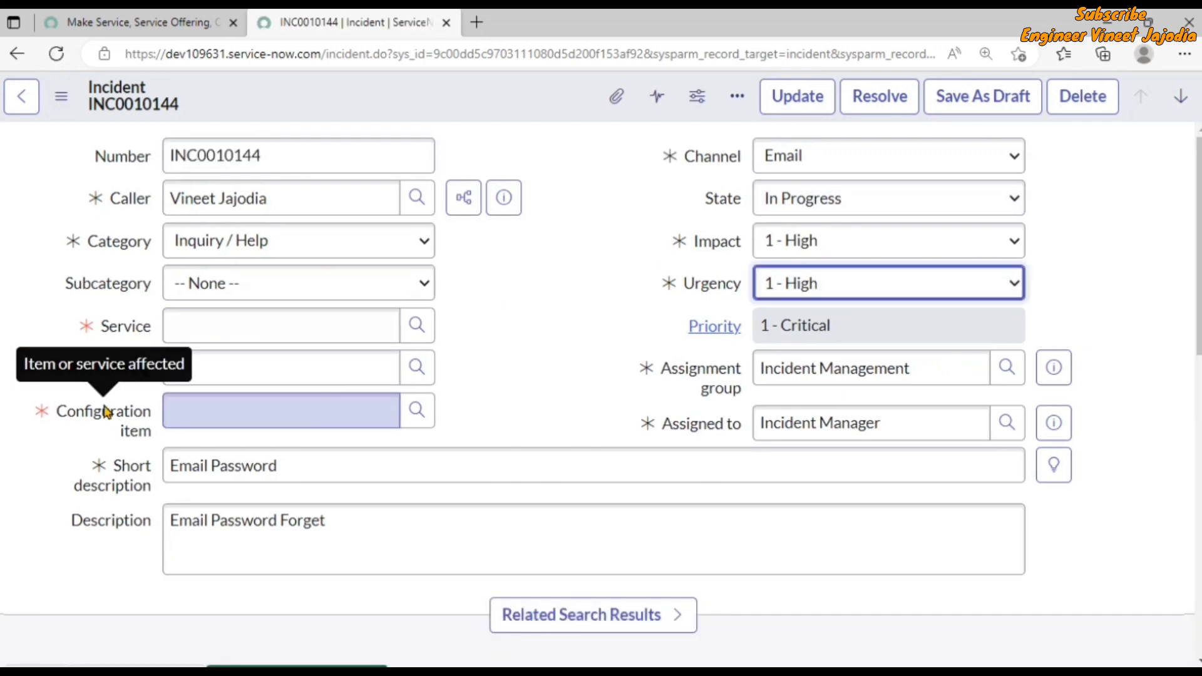
Compare the policy's Category condition, On load option and action list with the fields on the incident form.
left_click(179, 24)
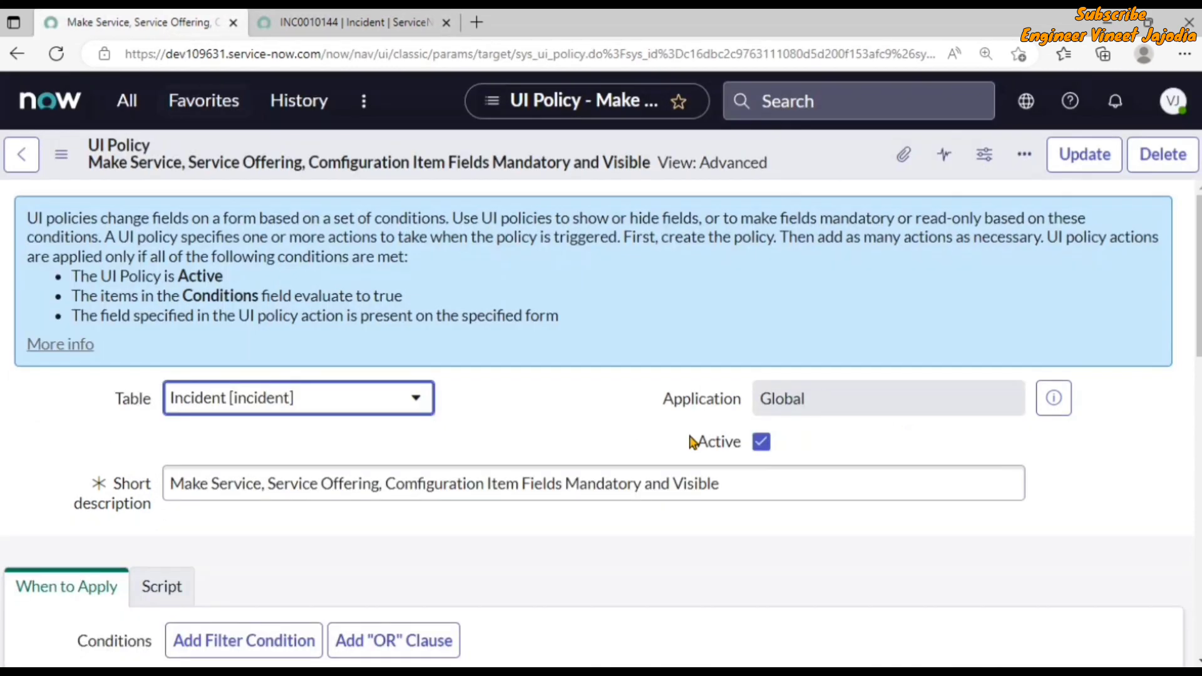
scroll(690, 441, "down", 5)
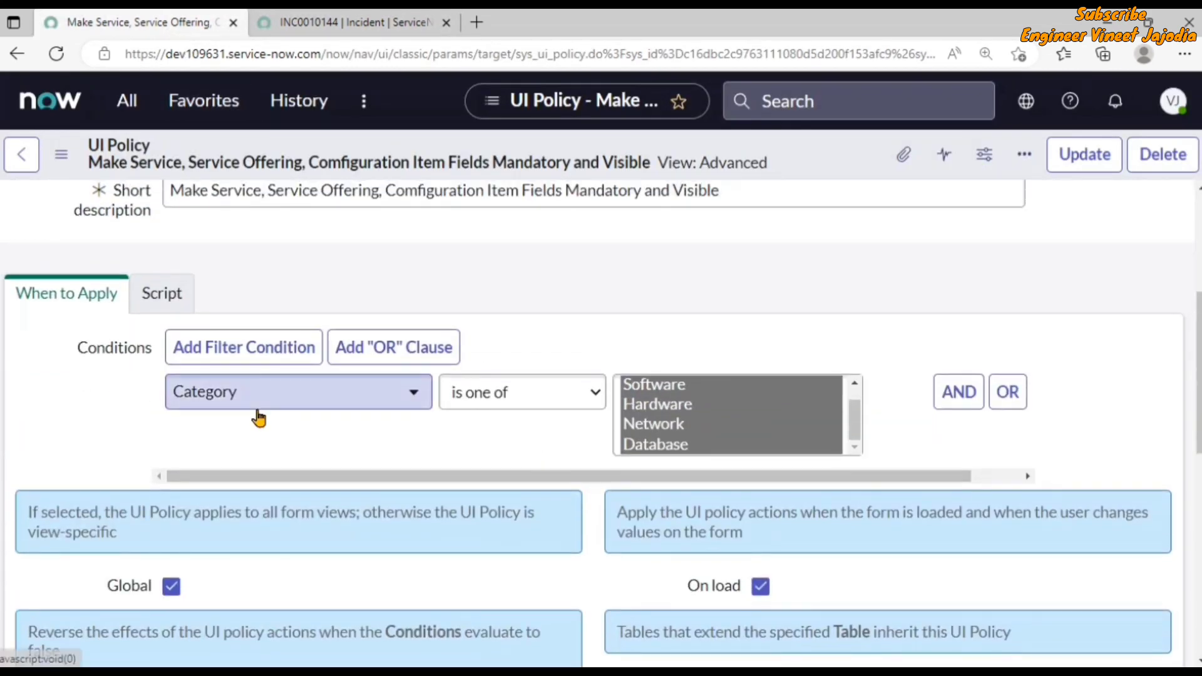
left_click(255, 24)
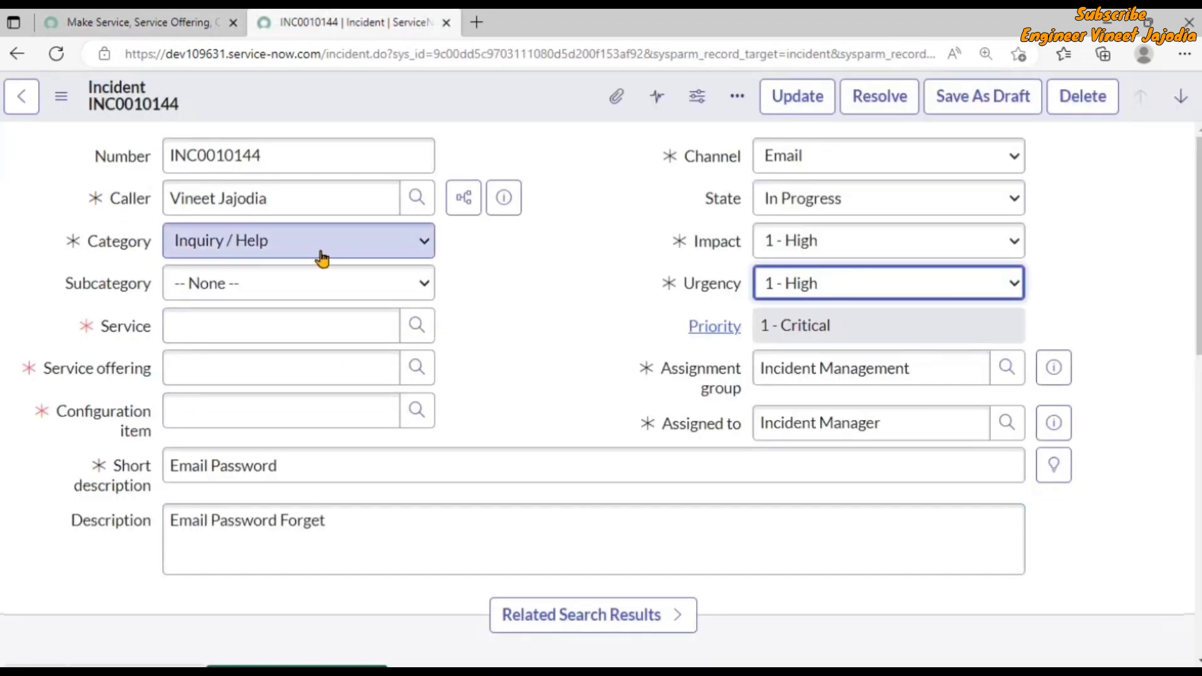
left_click(164, 27)
scroll(339, 435, "down", 5)
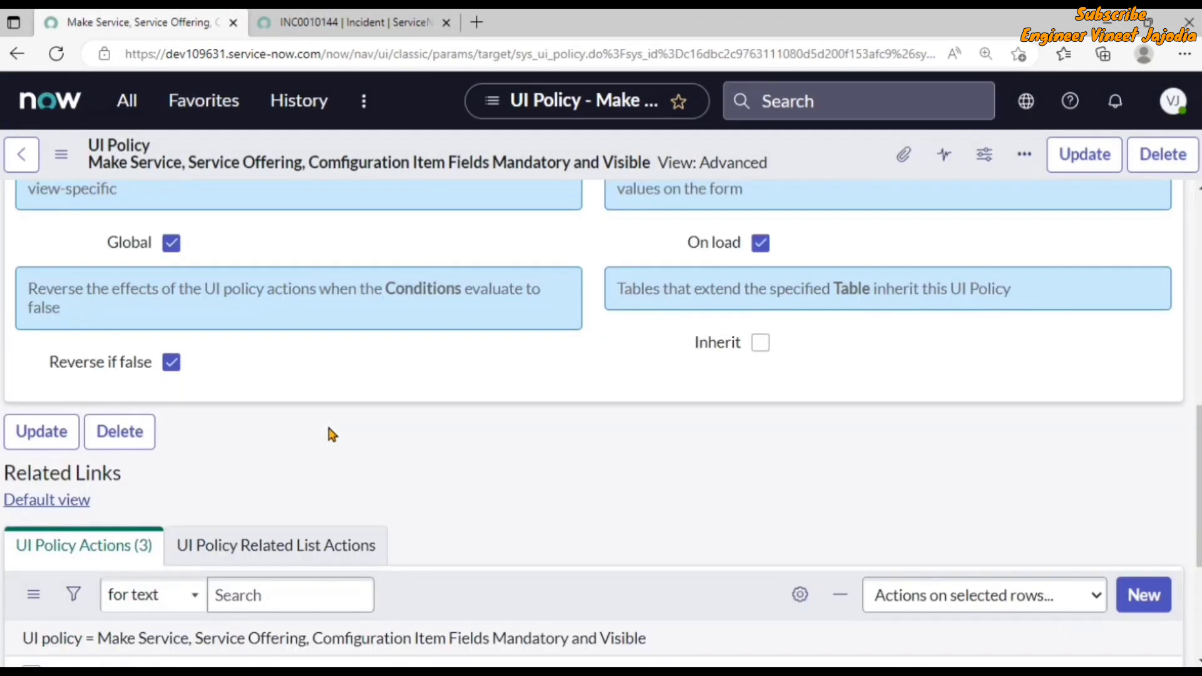
scroll(331, 435, "down", 4)
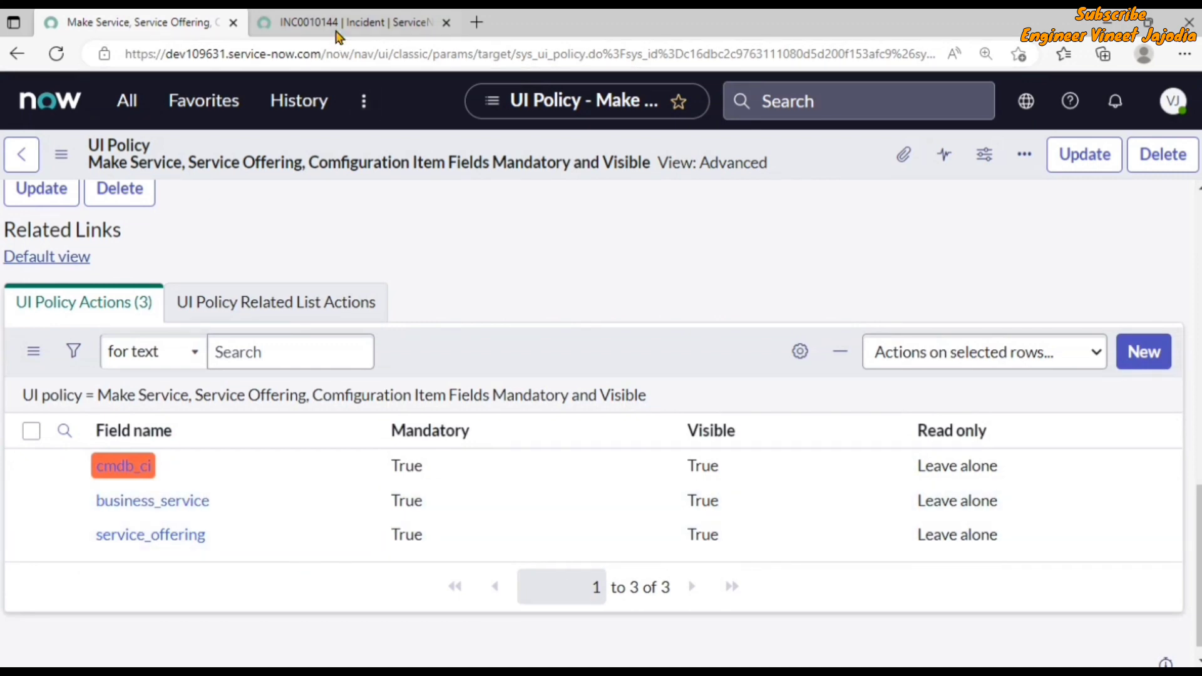
scroll(524, 307, "up", 5)
scroll(525, 306, "up", 1)
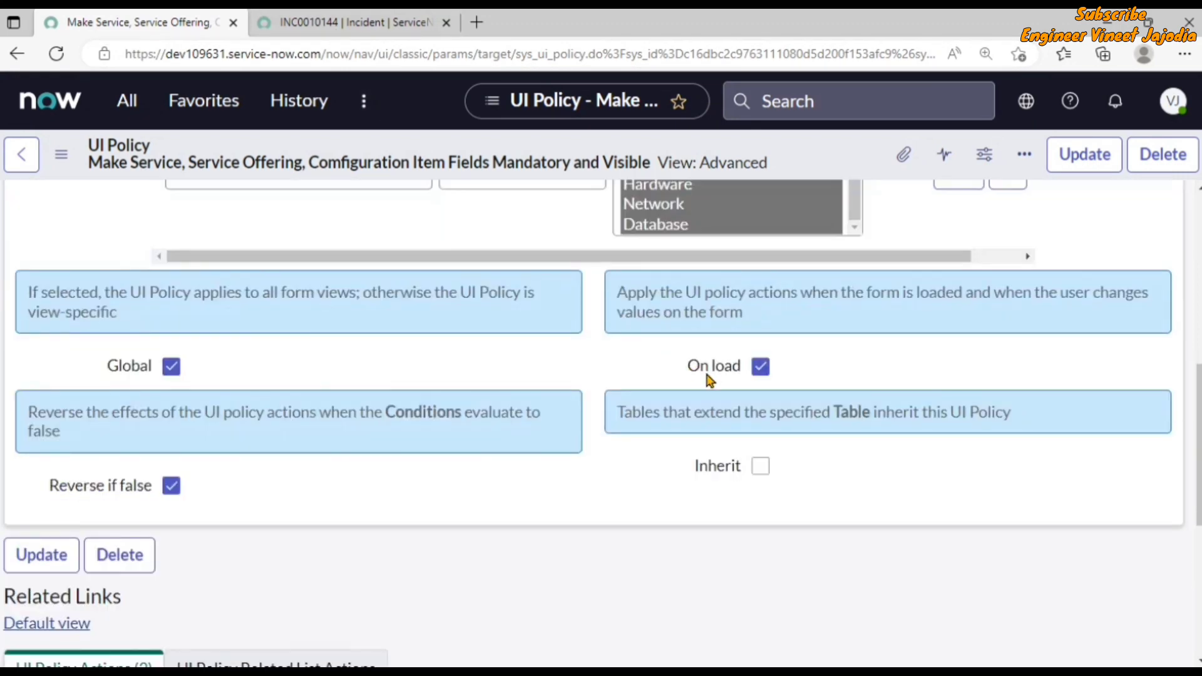
left_click(351, 22)
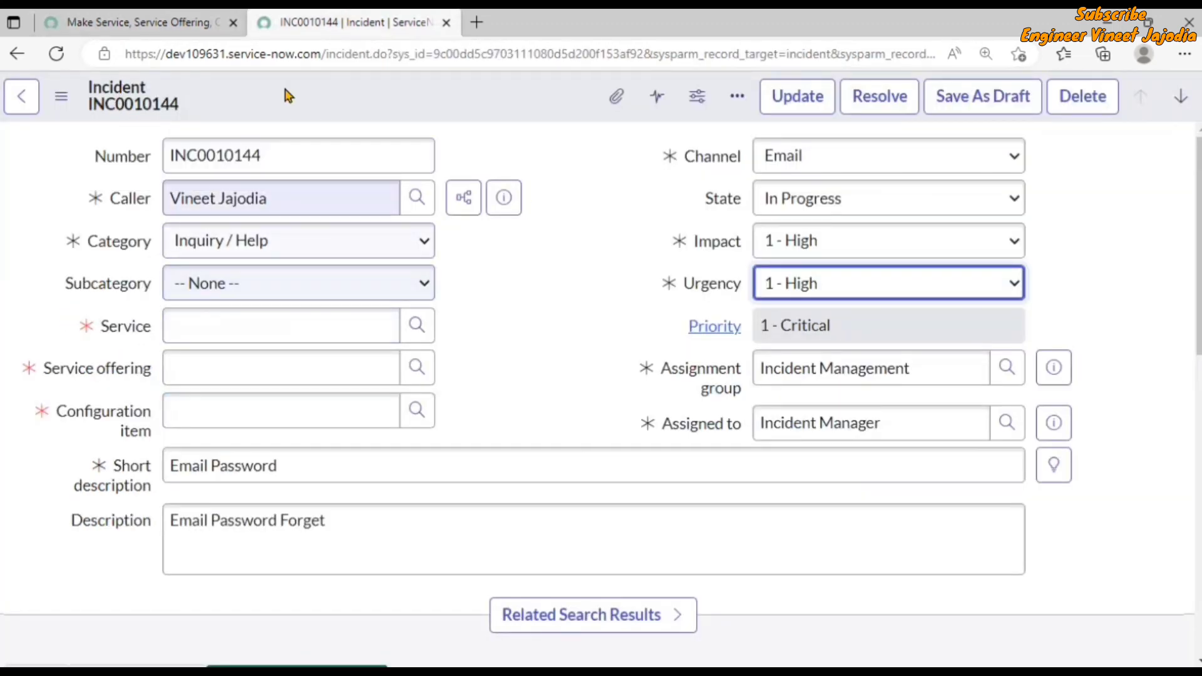
left_click(153, 19)
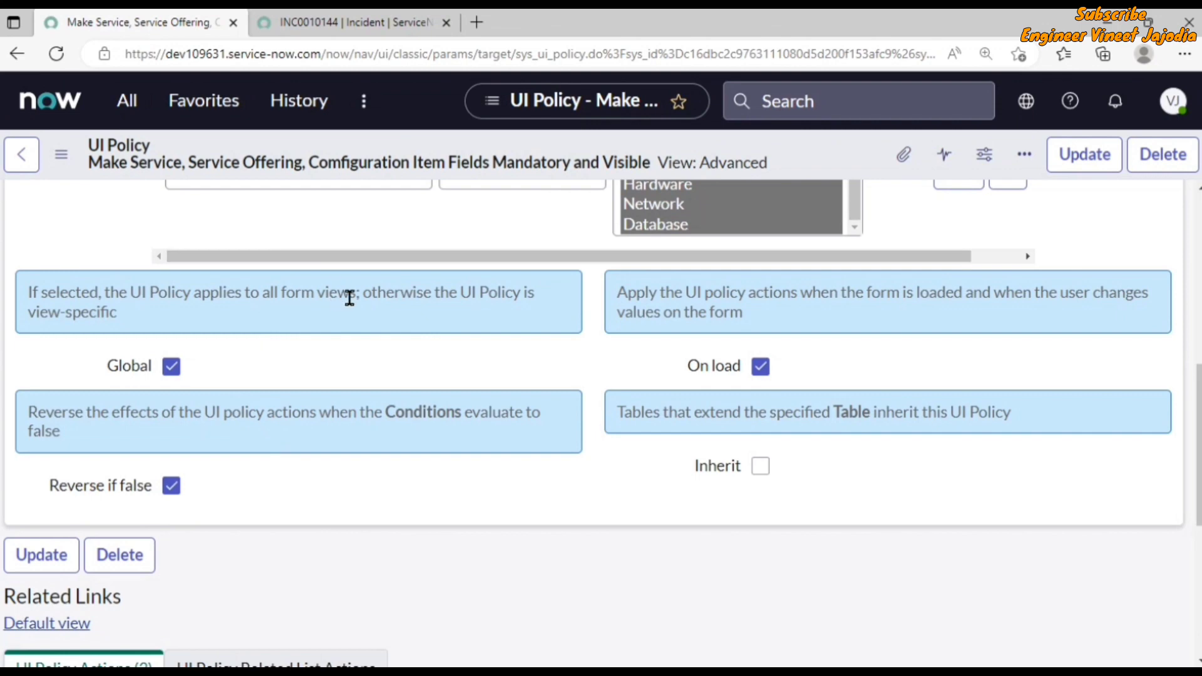
scroll(206, 576, "down", 4)
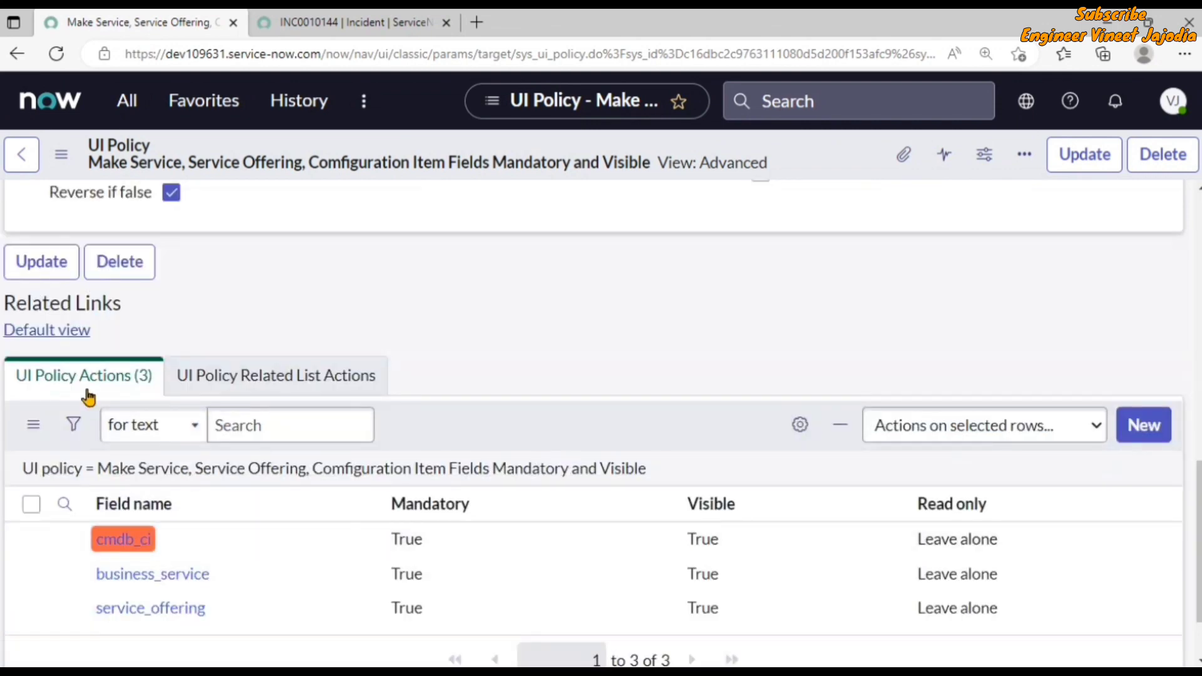
left_click(320, 25)
left_click(536, 360)
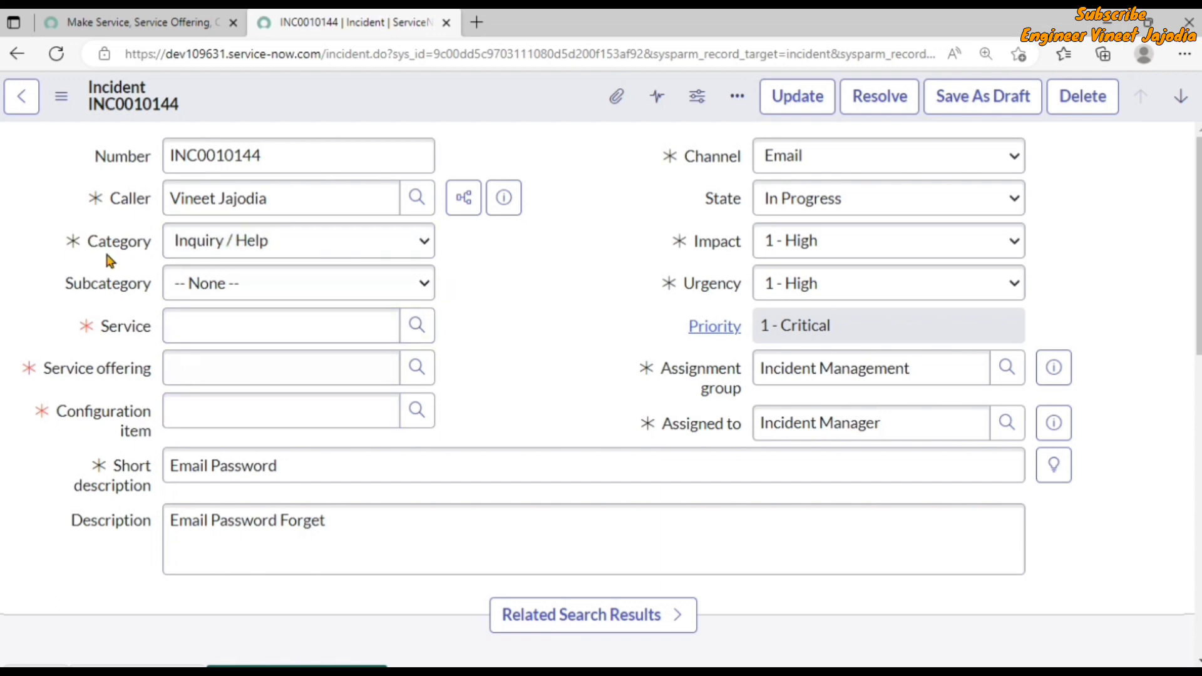
Test the policy on the incident by setting Category to None and back to Inquiry / Help.
left_click(309, 244)
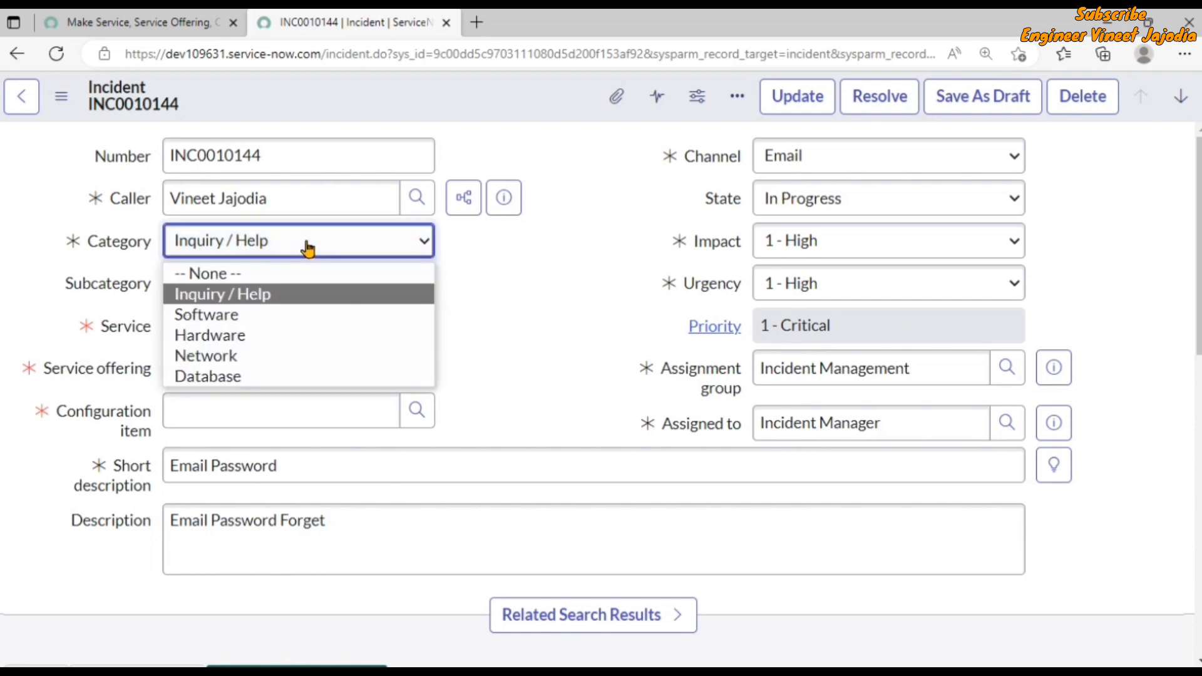
left_click(258, 275)
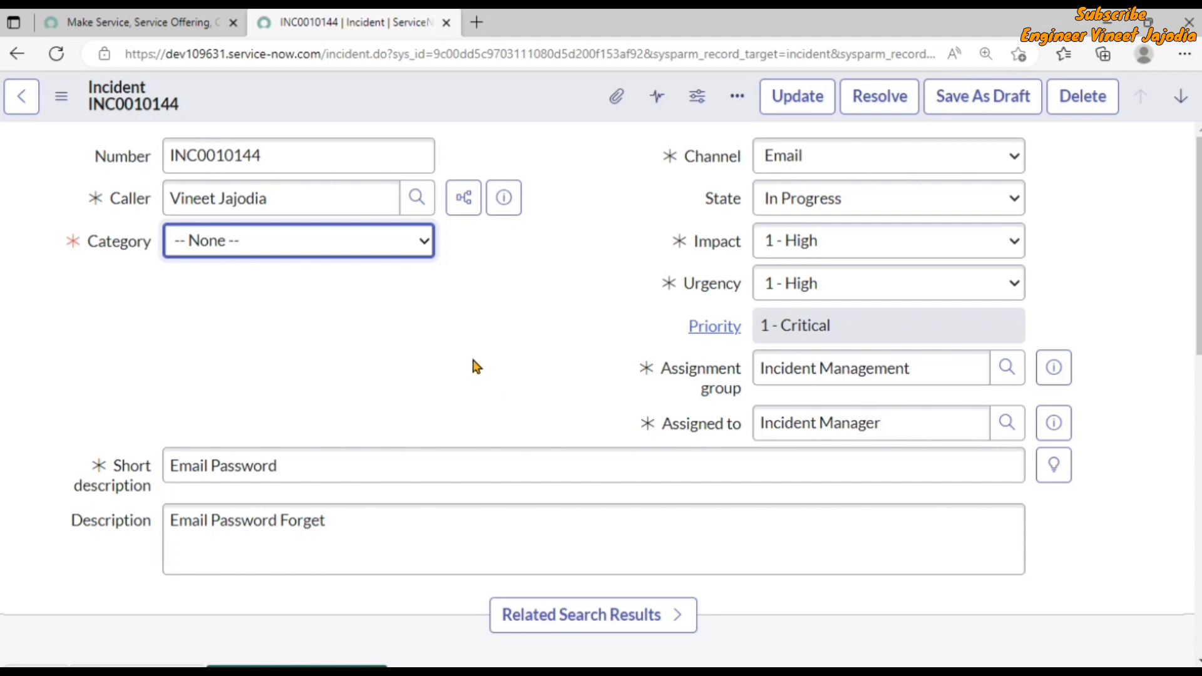
left_click(257, 242)
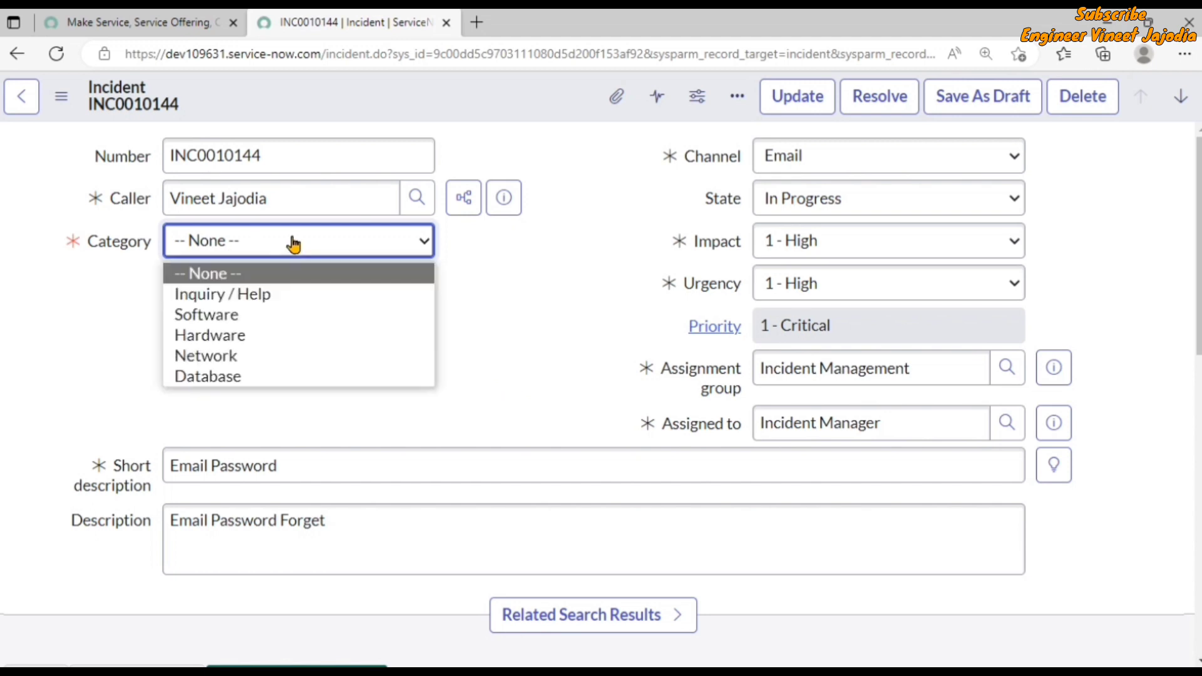
left_click(305, 296)
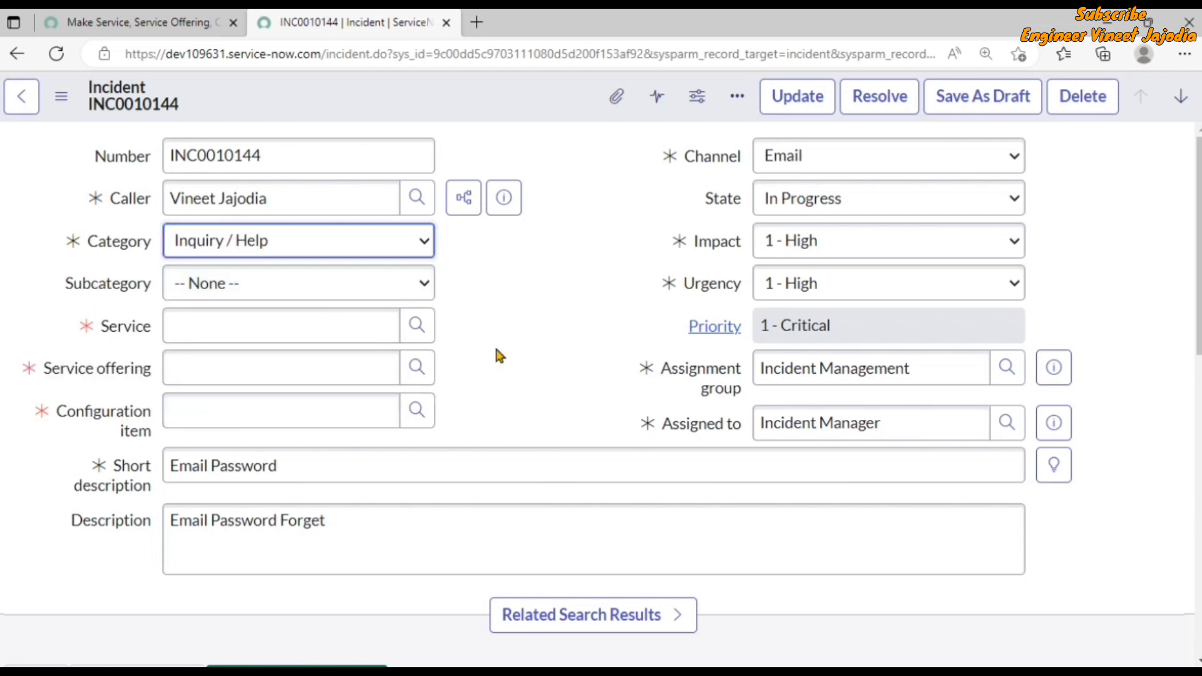
Test the policy again by clearing the incident's Category to None and changing it to Software.
left_click(275, 241)
left_click(290, 273)
left_click(293, 243)
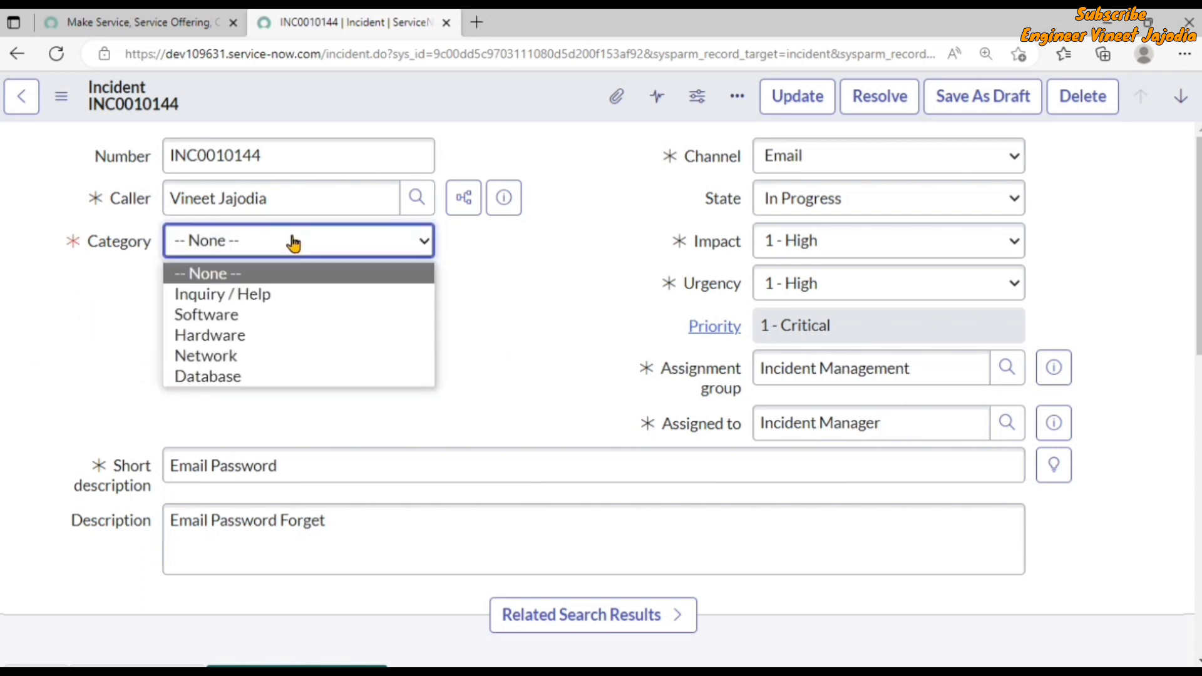
left_click(263, 314)
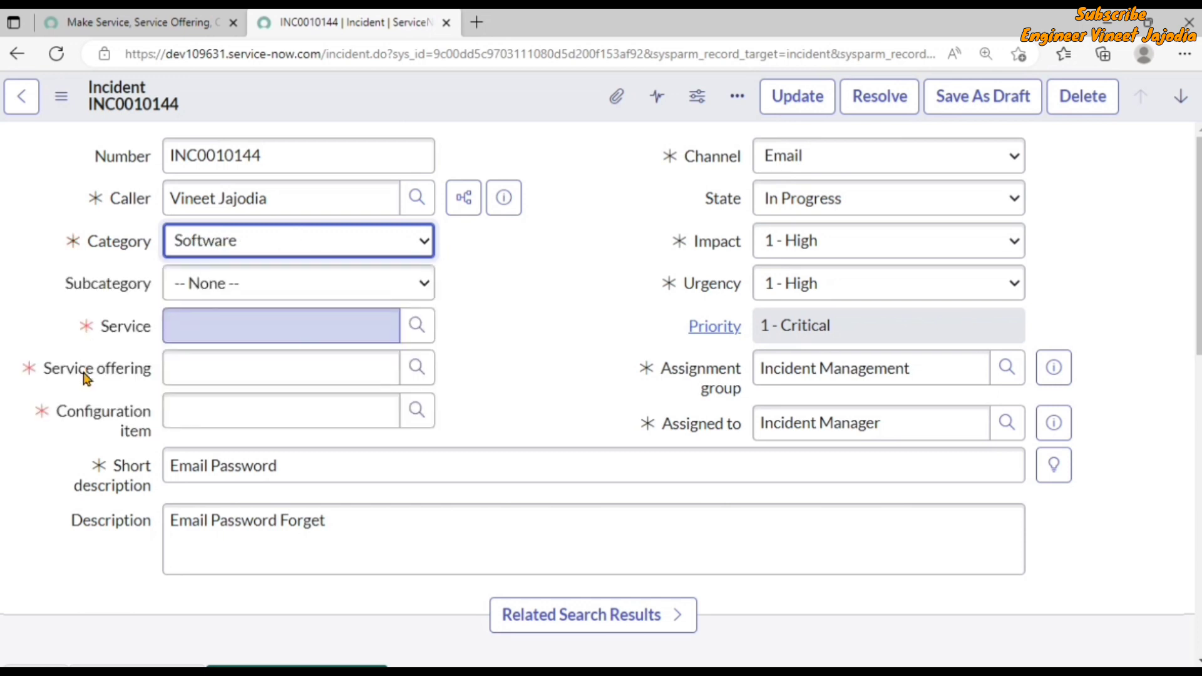
left_click(504, 375)
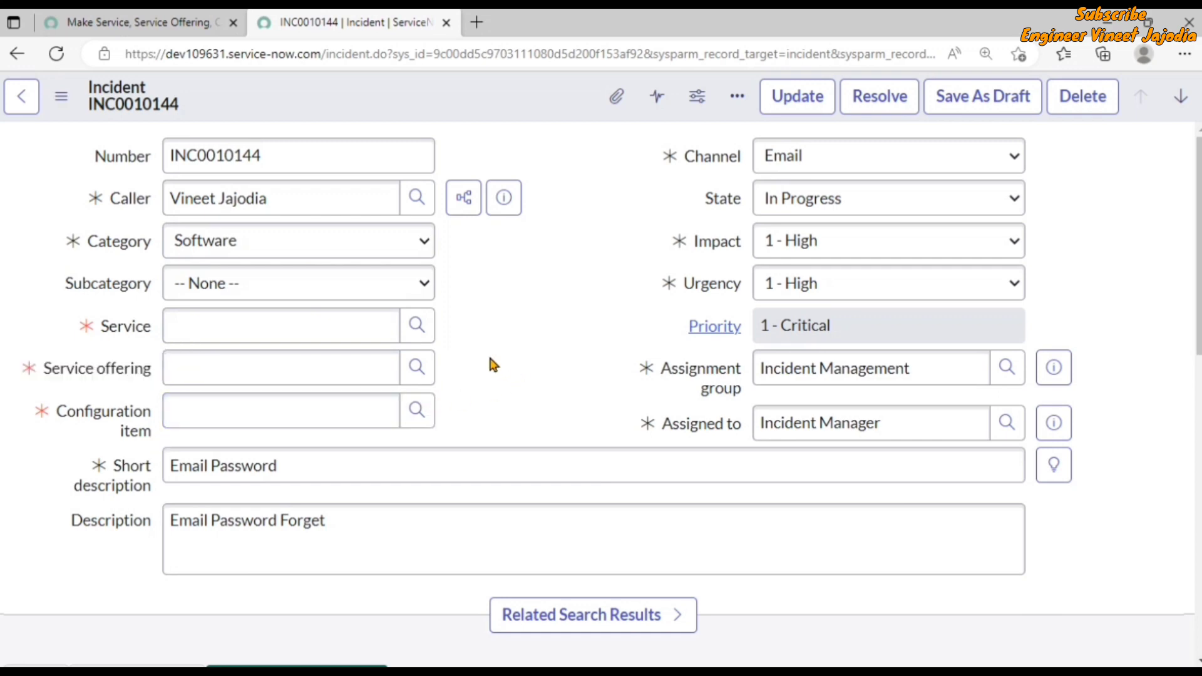
Set the incident's Category to None, and review the UI policy's condition and Reverse if false option.
left_click(282, 242)
left_click(290, 275)
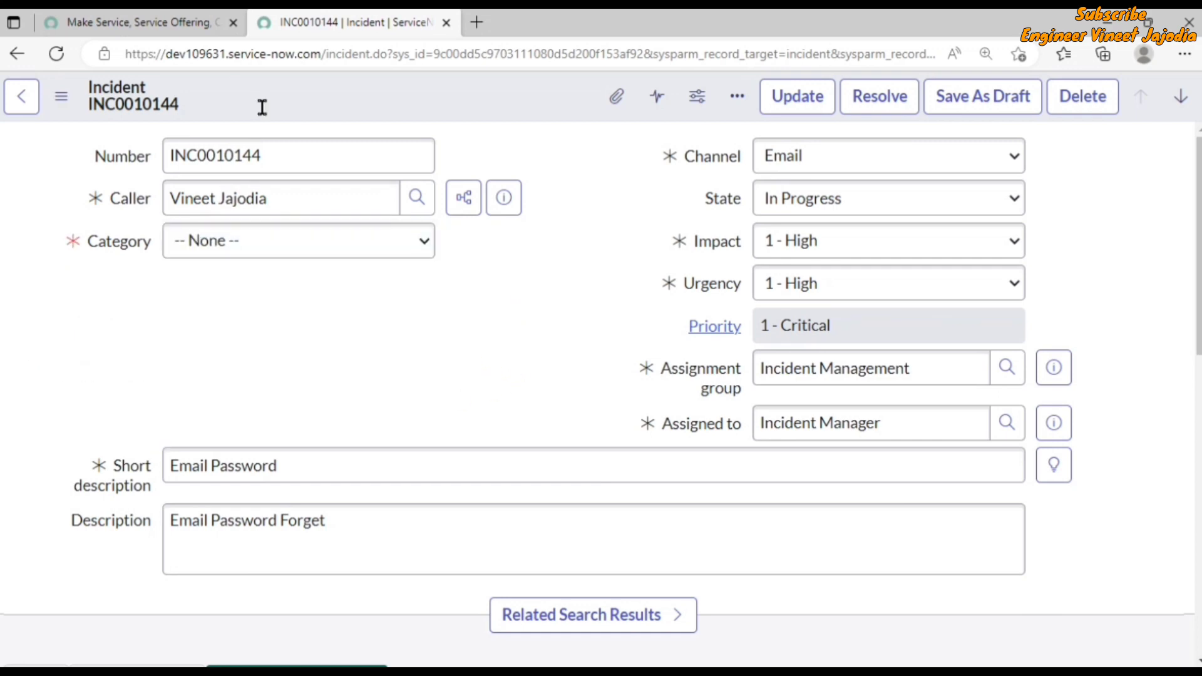
left_click(137, 22)
scroll(468, 341, "up", 3)
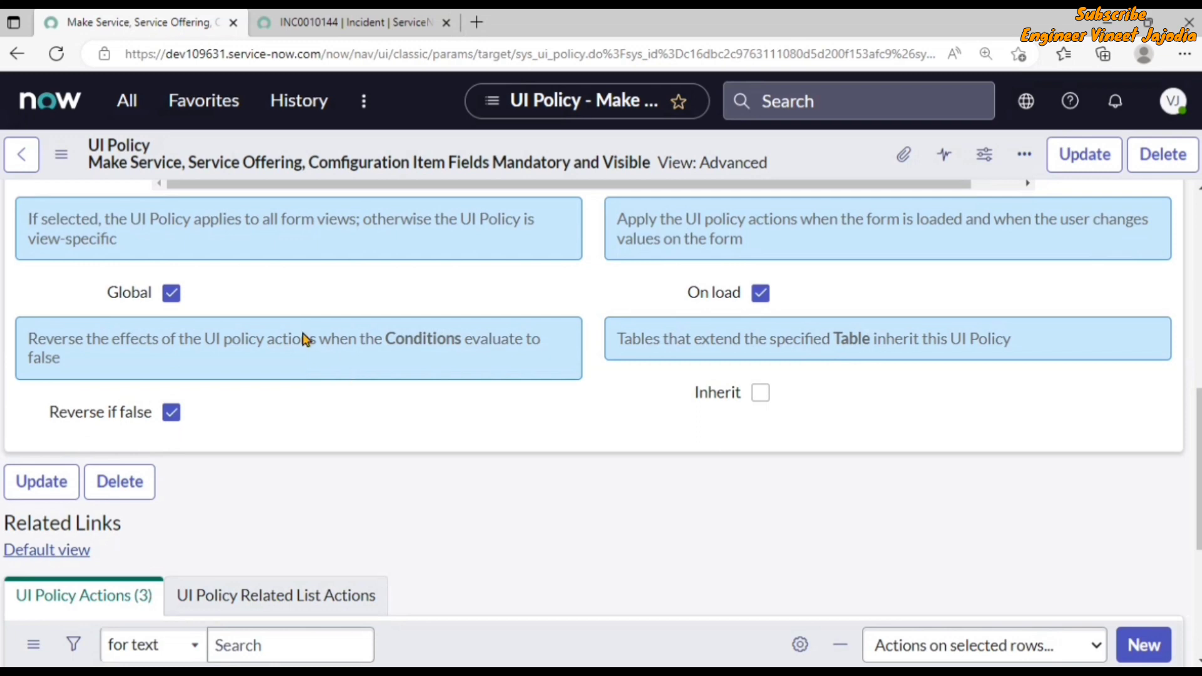
scroll(303, 342, "up", 4)
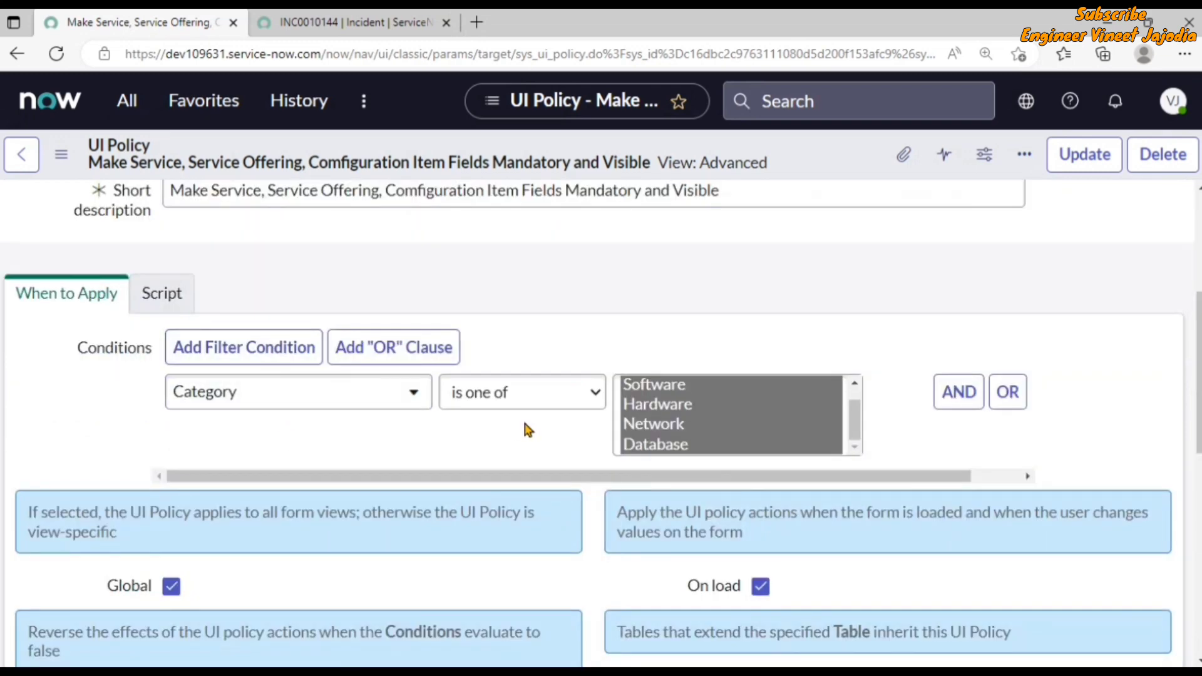
scroll(363, 423, "down", 2)
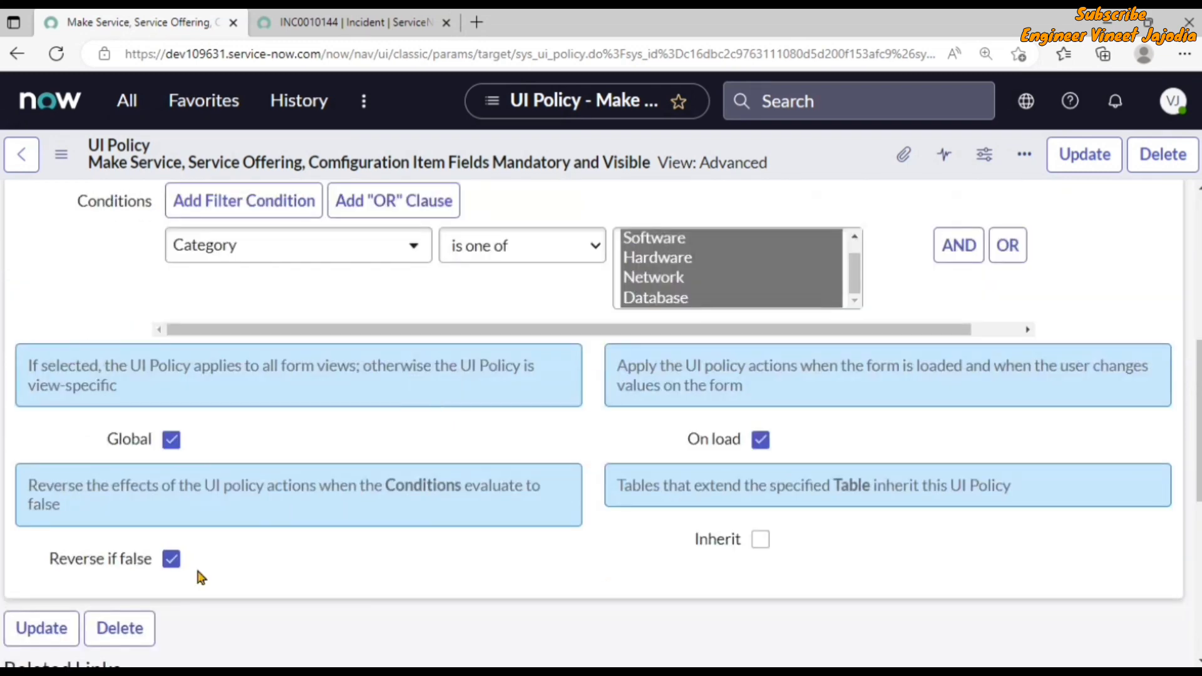
Compare the UI policy's three field actions and Category condition with the incident form while its Category is None.
scroll(188, 551, "down", 6)
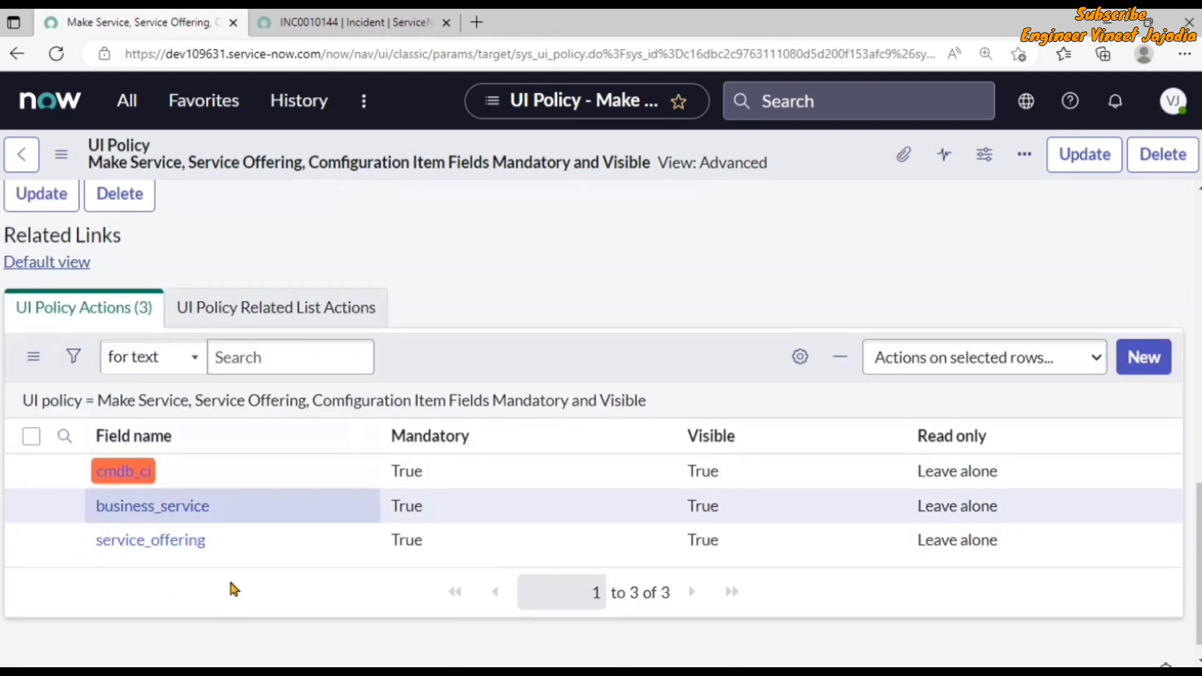
scroll(300, 569, "up", 5)
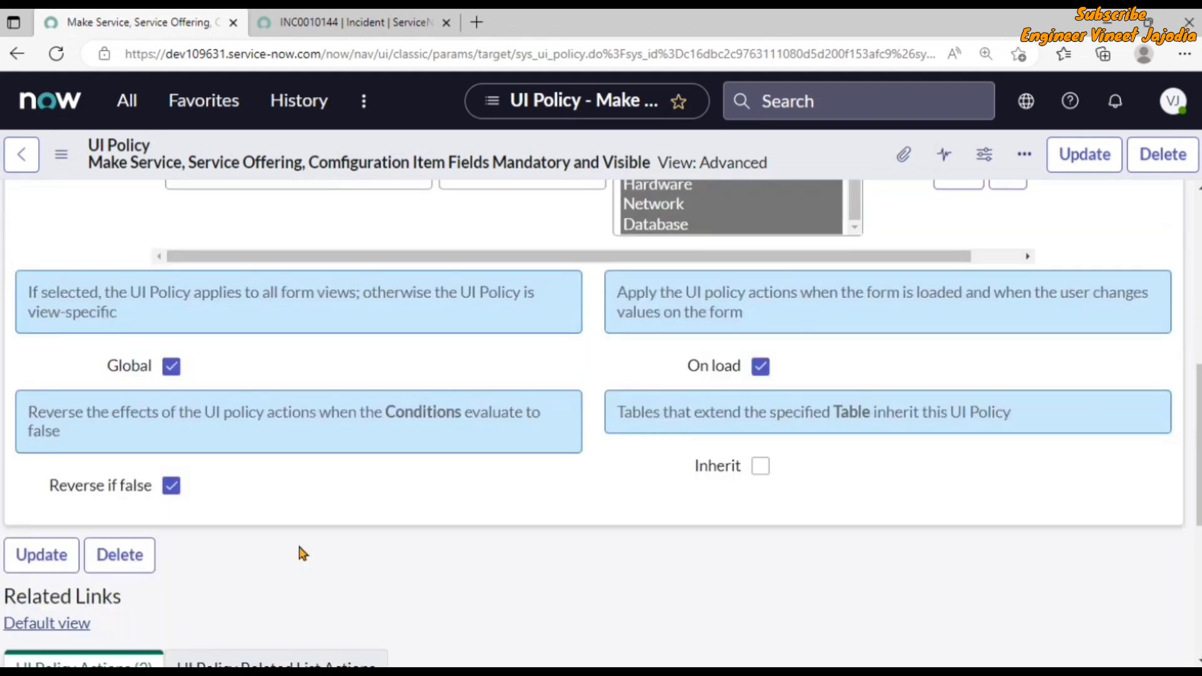
scroll(55, 509, "up", 3)
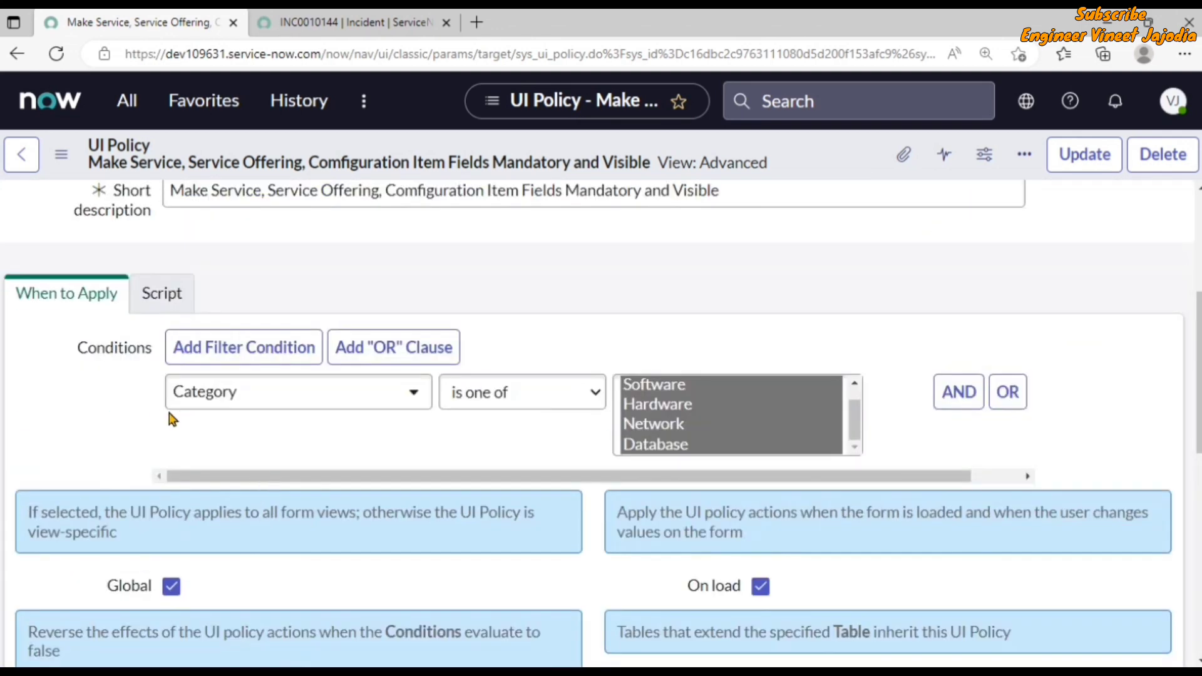
left_click(294, 25)
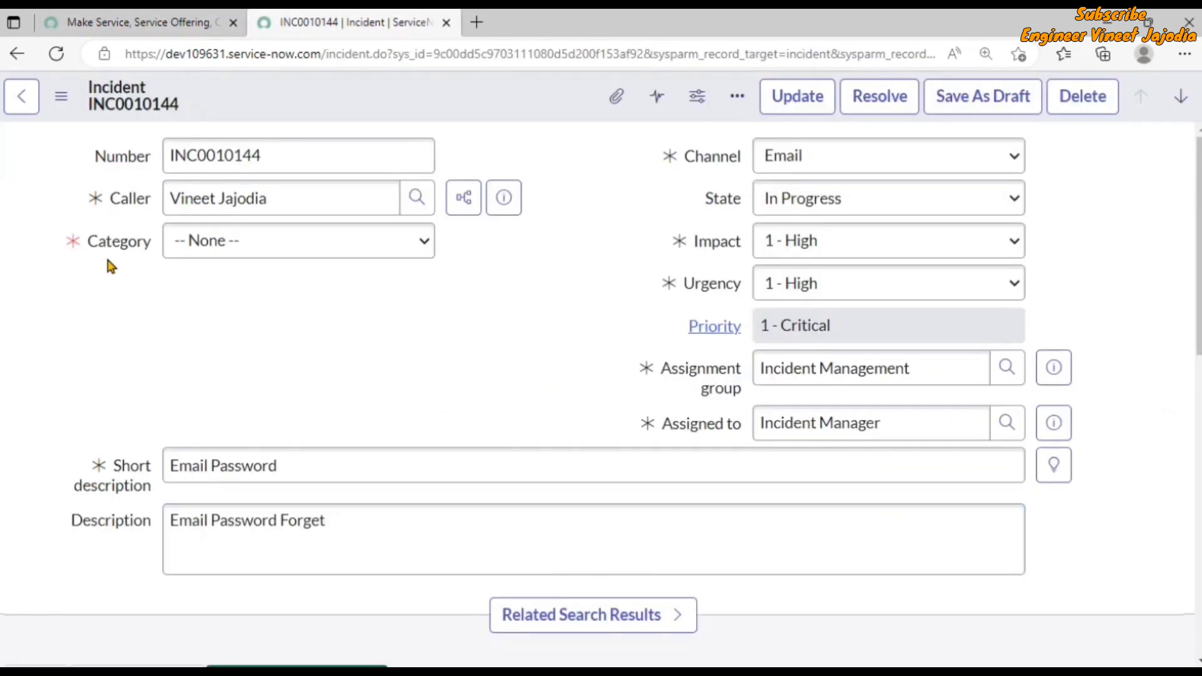
left_click(180, 24)
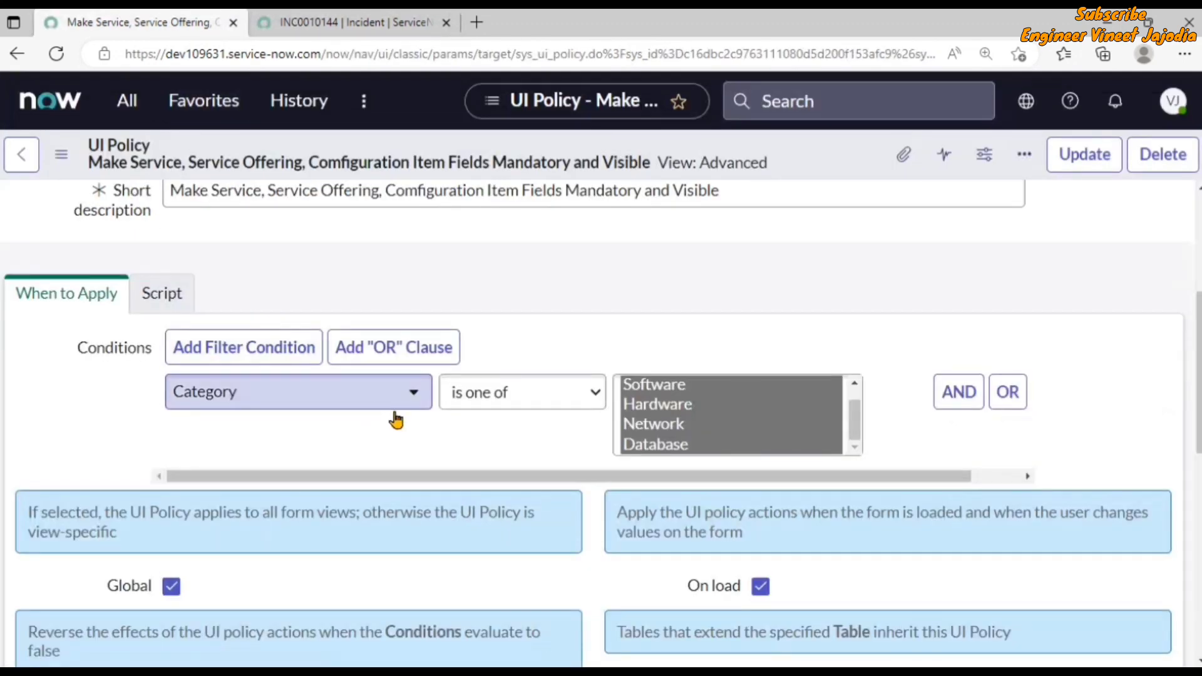
scroll(378, 367, "down", 8)
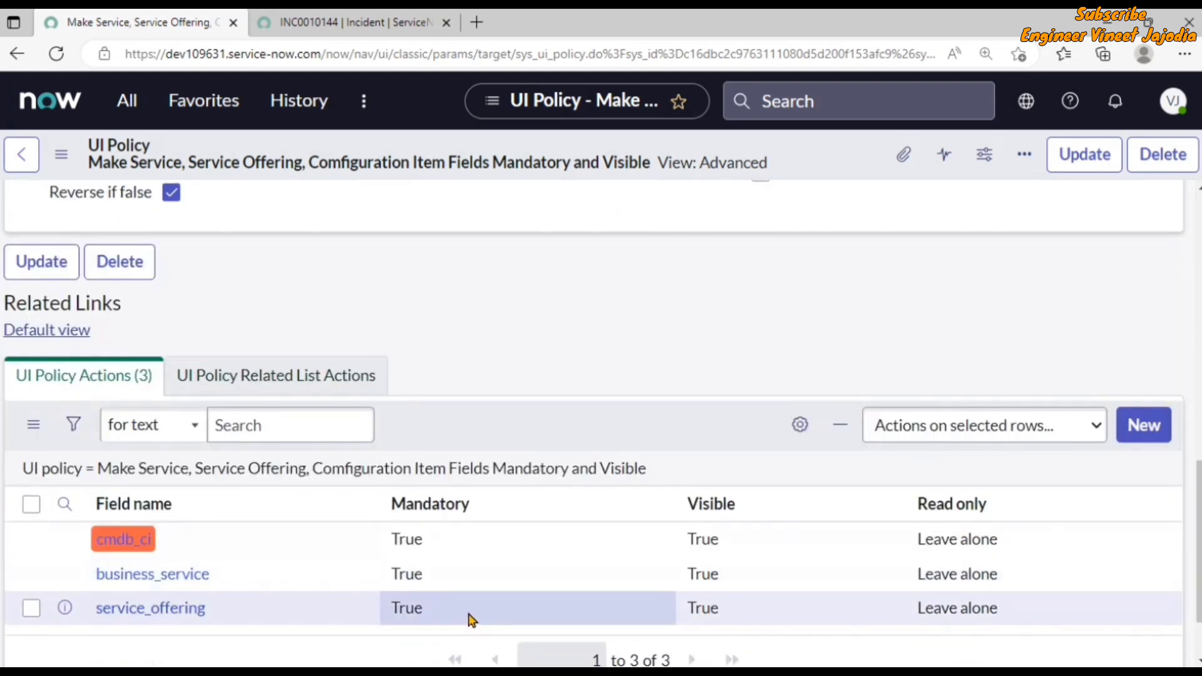
scroll(472, 364, "down", 2)
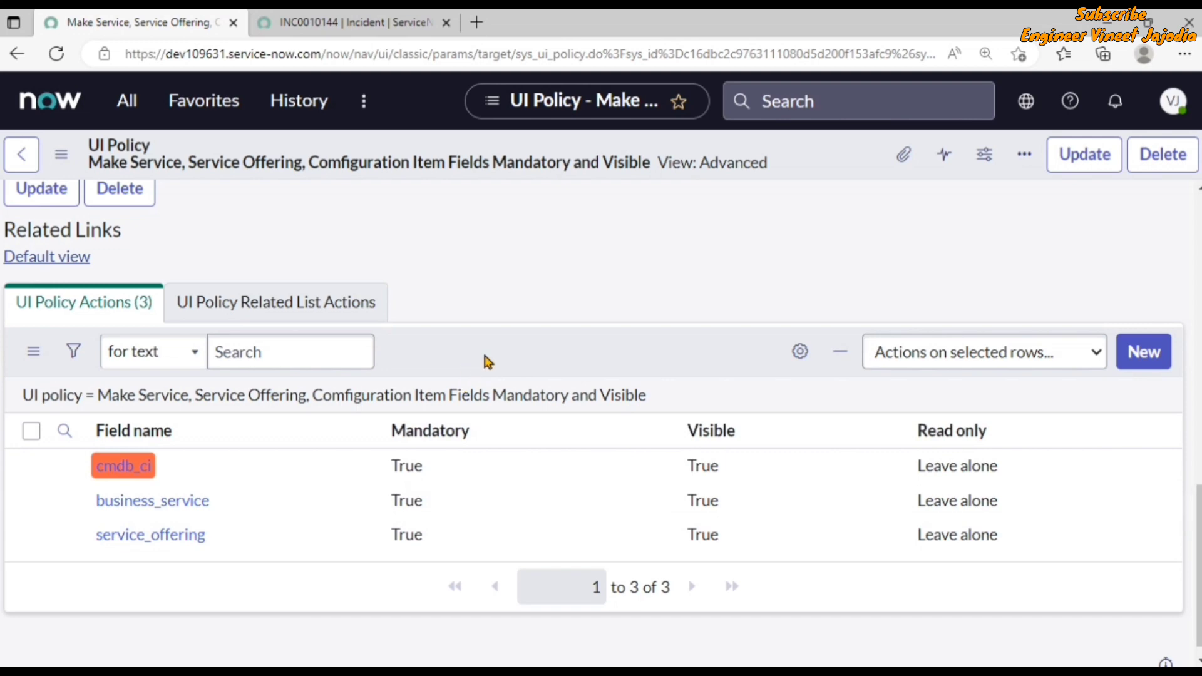
Test the policy by setting the incident's Category to Software, and review the UI policy's actions and condition.
left_click(284, 18)
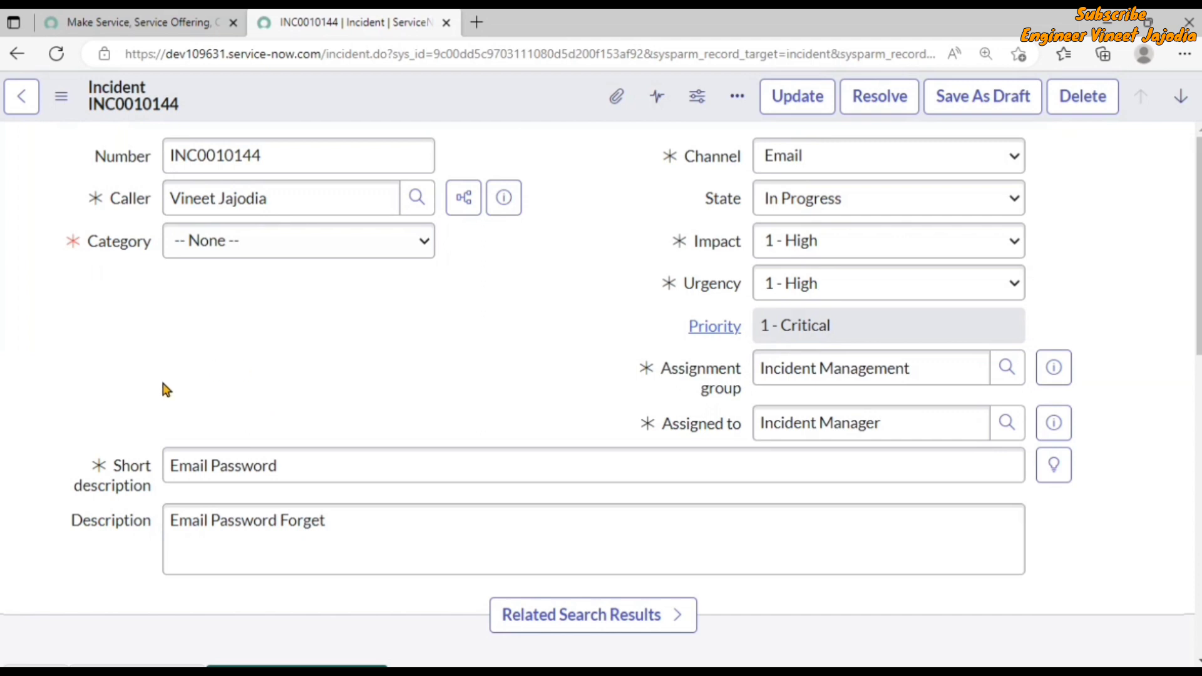
left_click(313, 243)
left_click(319, 263)
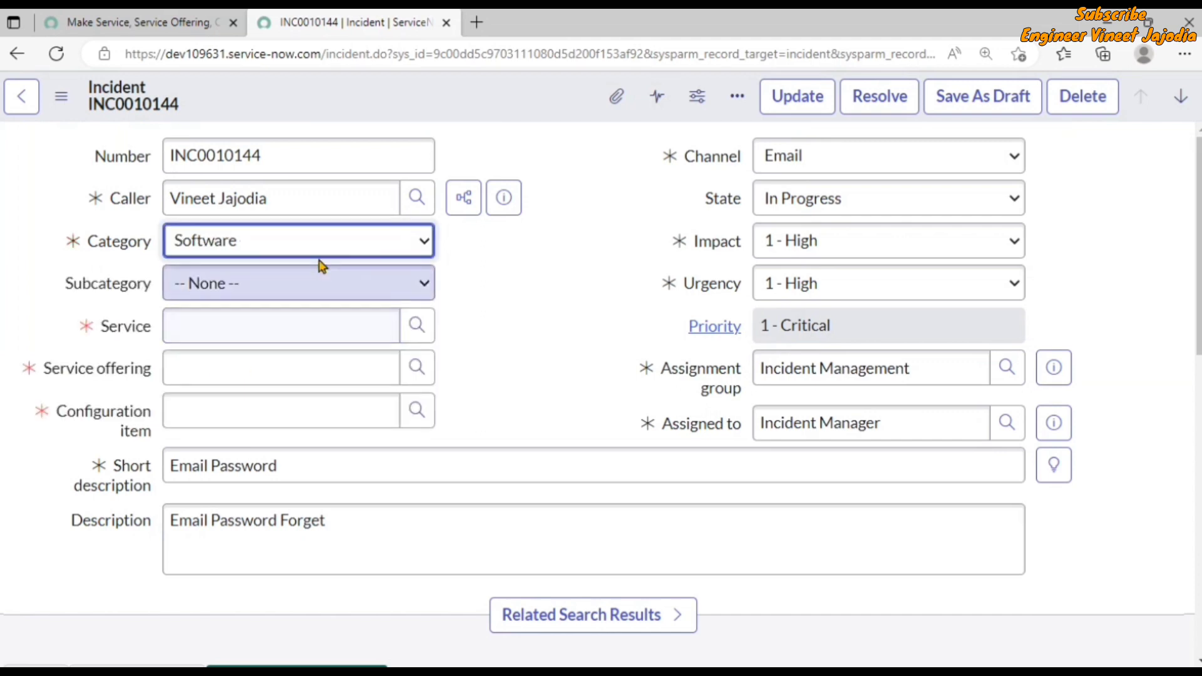
left_click(499, 318)
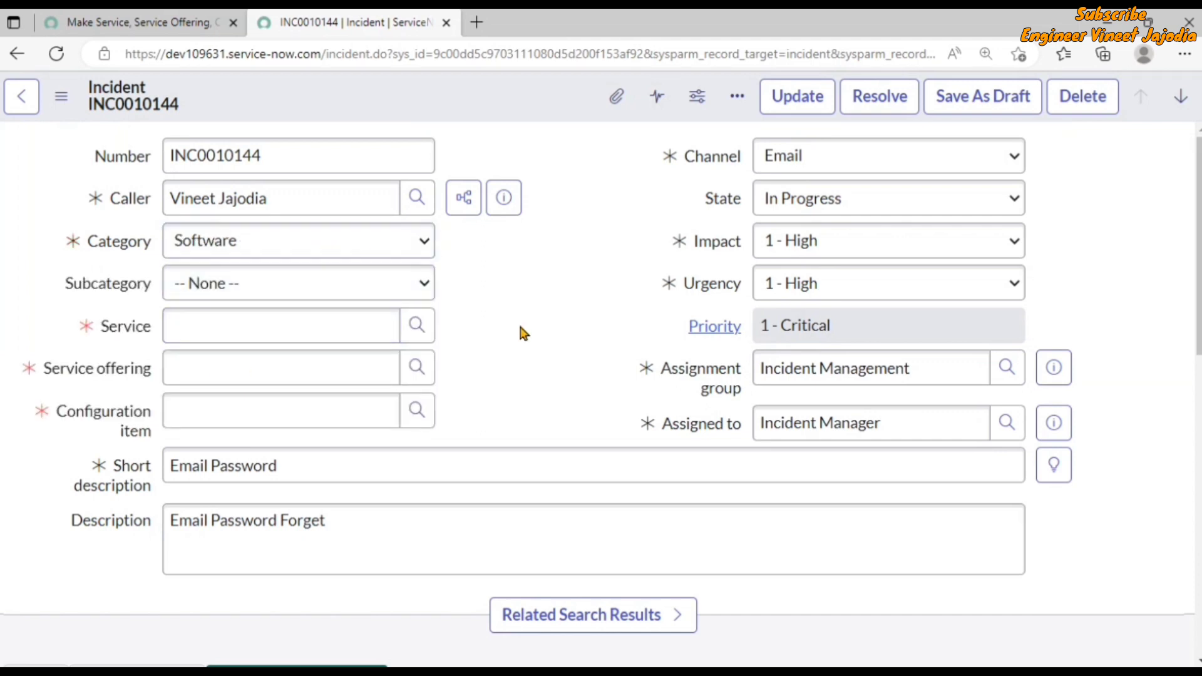
left_click(142, 19)
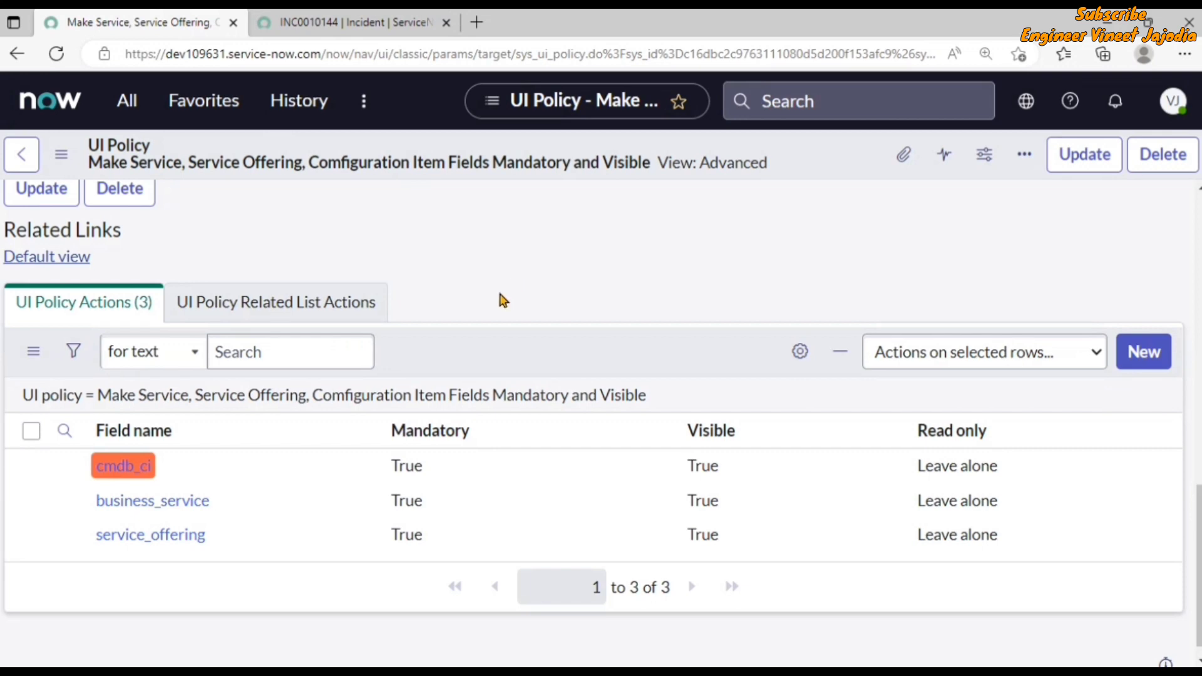
scroll(499, 300, "up", 5)
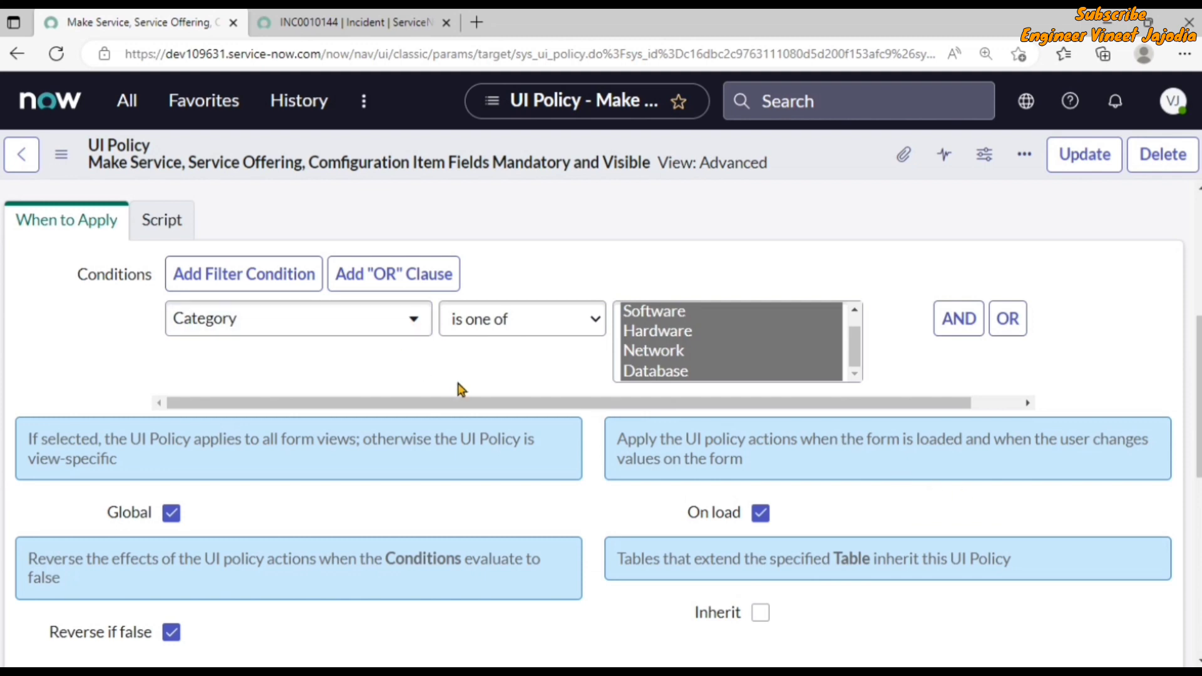